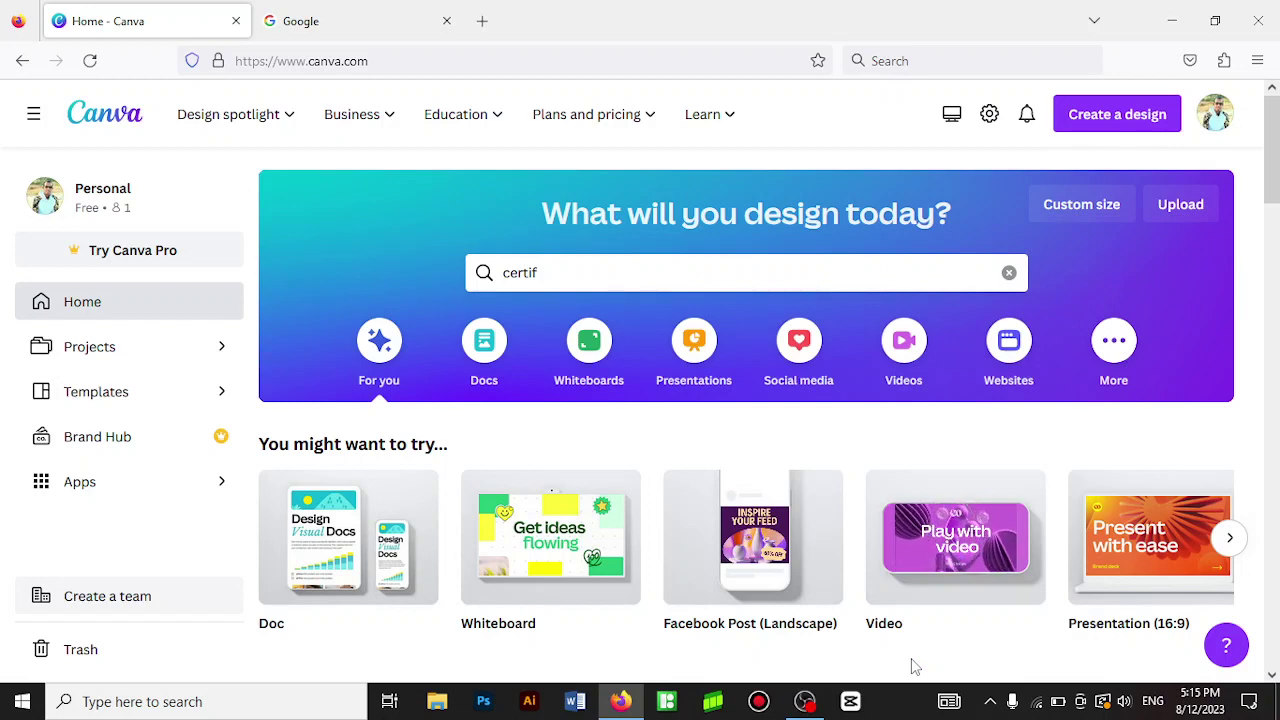
# - Clear the old query from the home page search bar and close the suggestions dropdown
pyautogui.click(1010, 274)
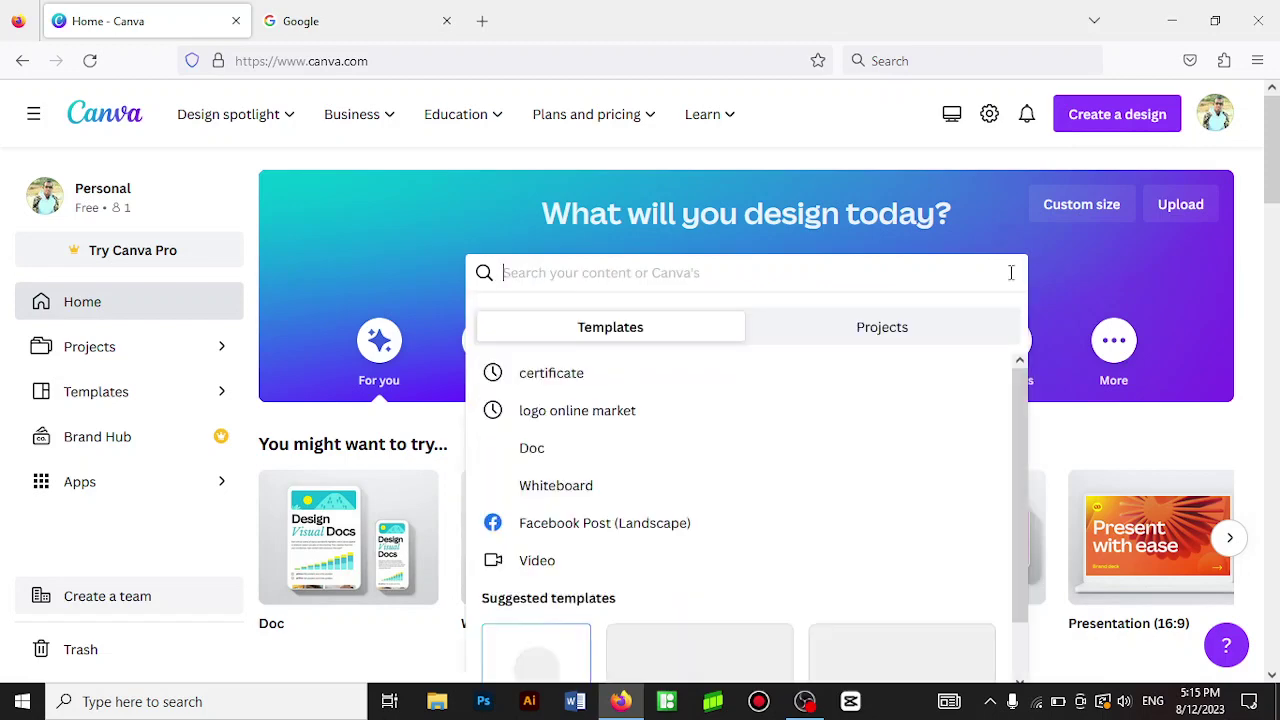
pyautogui.click(1253, 274)
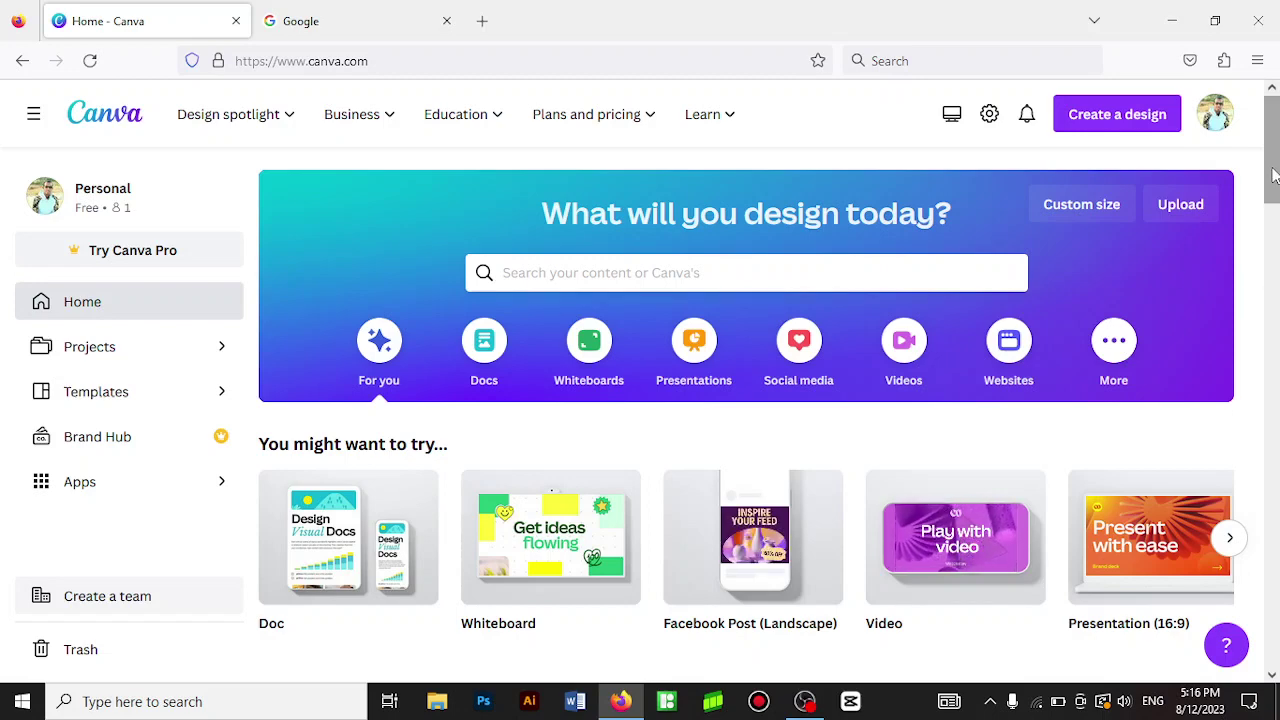
pyautogui.moveTo(1272, 176)
pyautogui.mouseDown()
pyautogui.moveTo(1274, 234)
pyautogui.moveTo(1272, 160)
pyautogui.mouseUp()
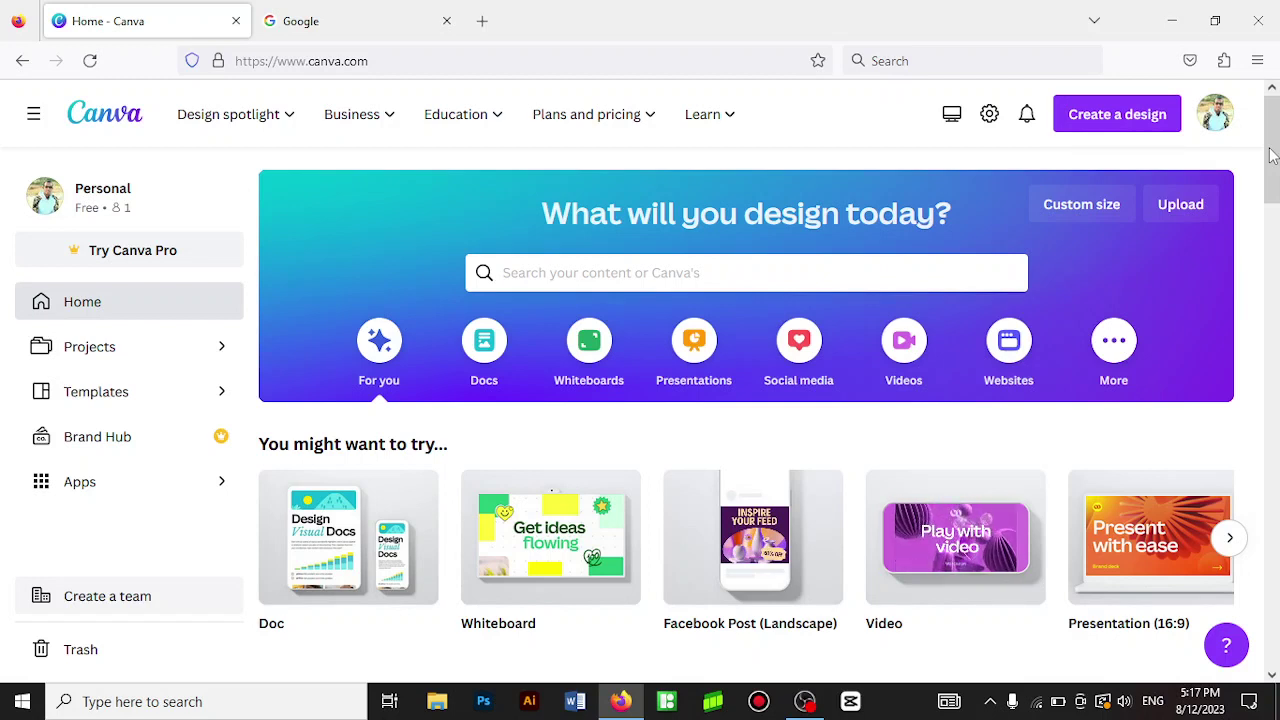
# - Google 'canva', open canva.com from the results, then return to the Canva home tab
pyautogui.click(323, 20)
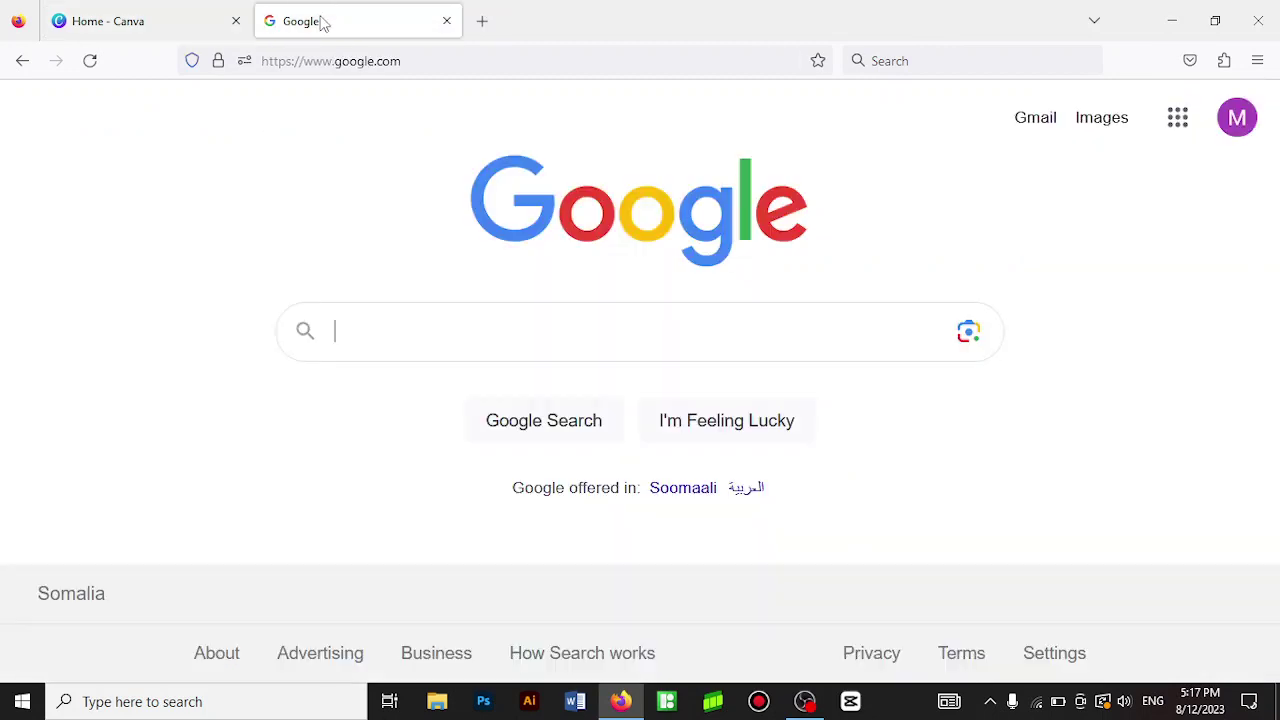
pyautogui.click(405, 335)
pyautogui.write('canv')
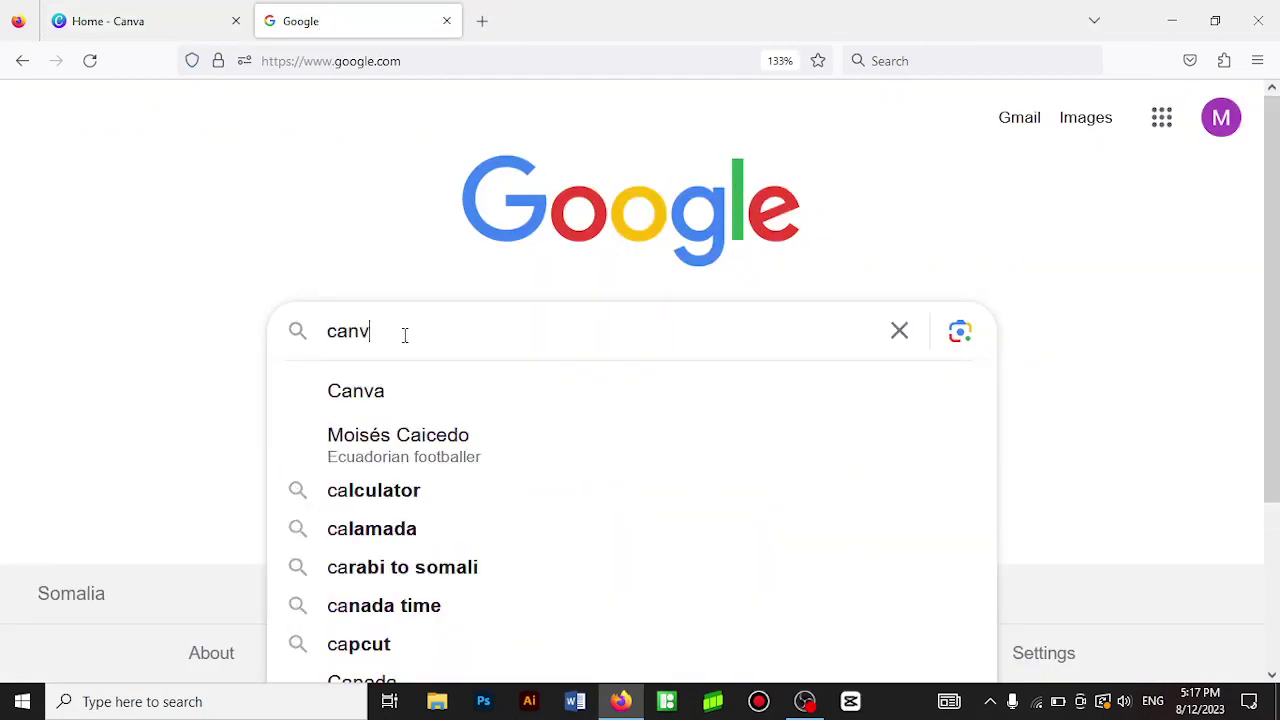
pyautogui.write('a')
pyautogui.press('Down')
pyautogui.press('Down')
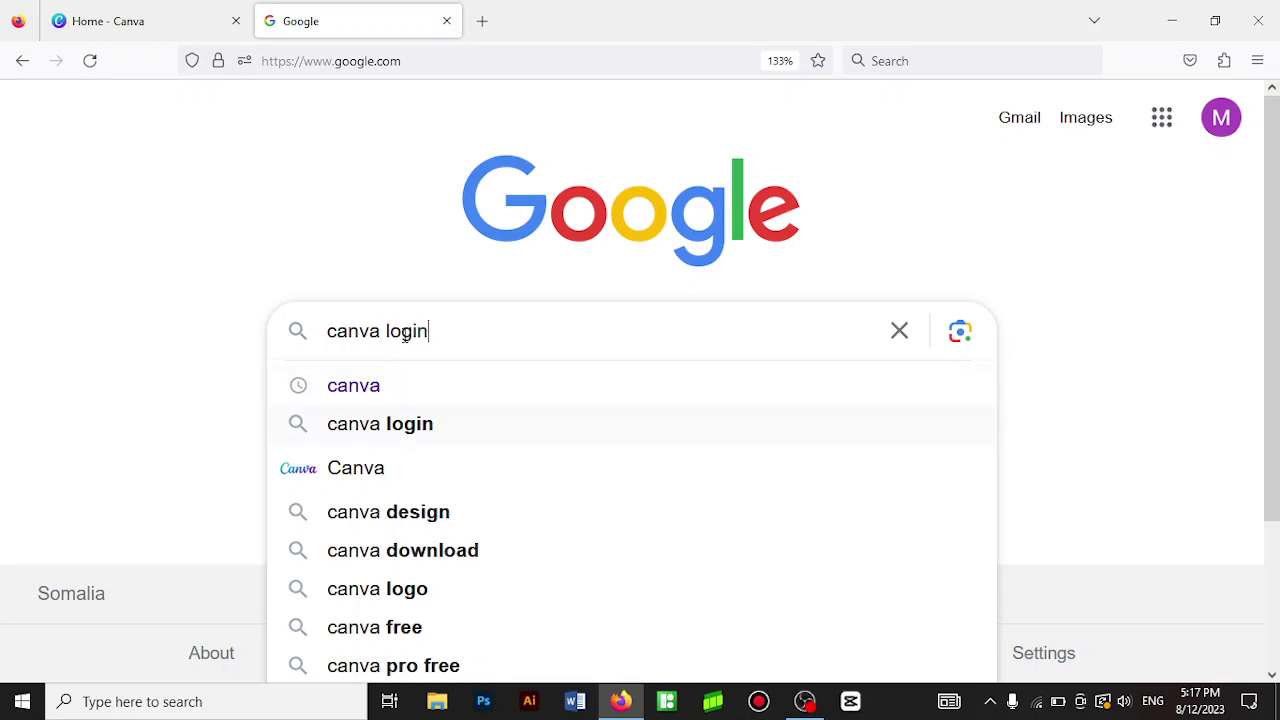
pyautogui.press('Down')
pyautogui.press('Return')
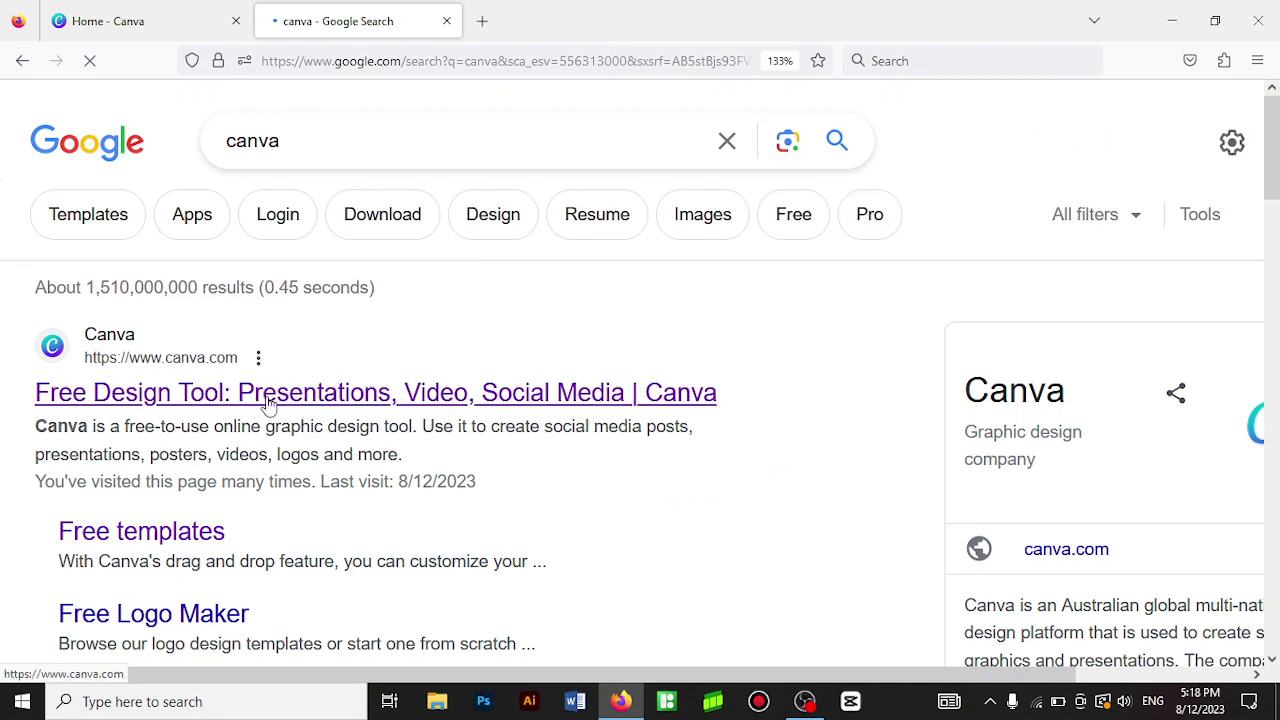
pyautogui.click(268, 402)
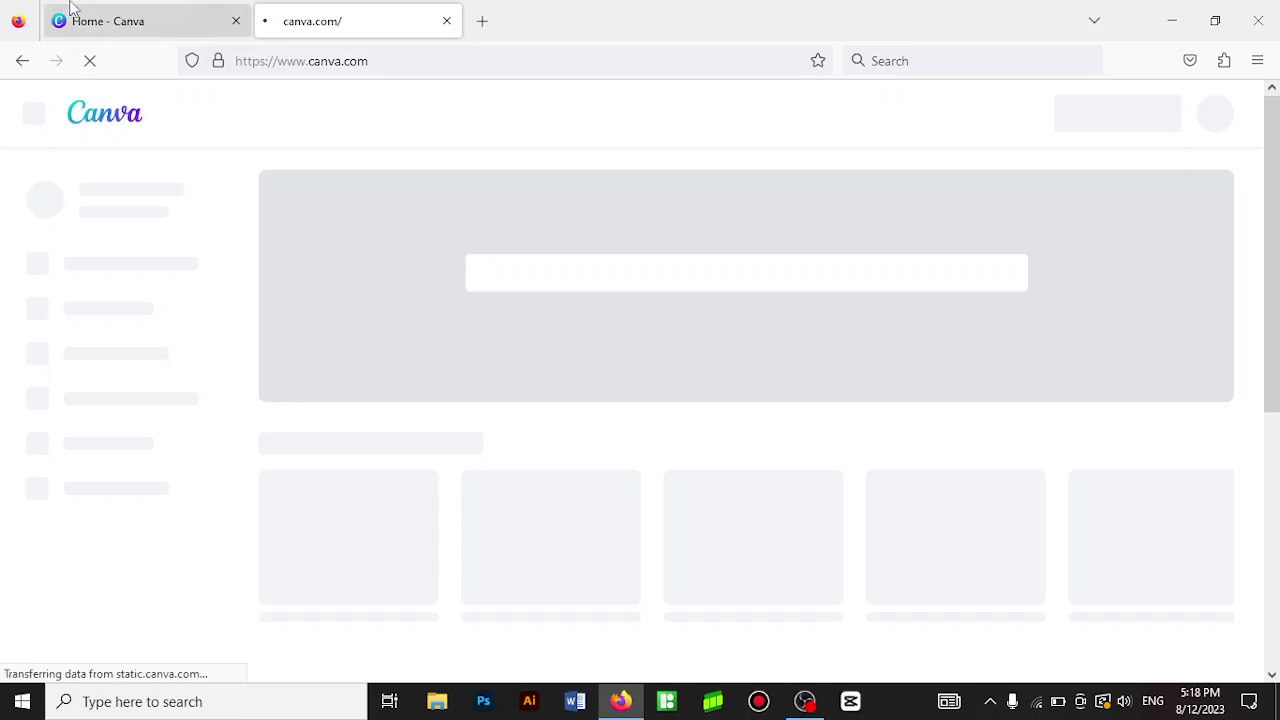
pyautogui.click(114, 20)
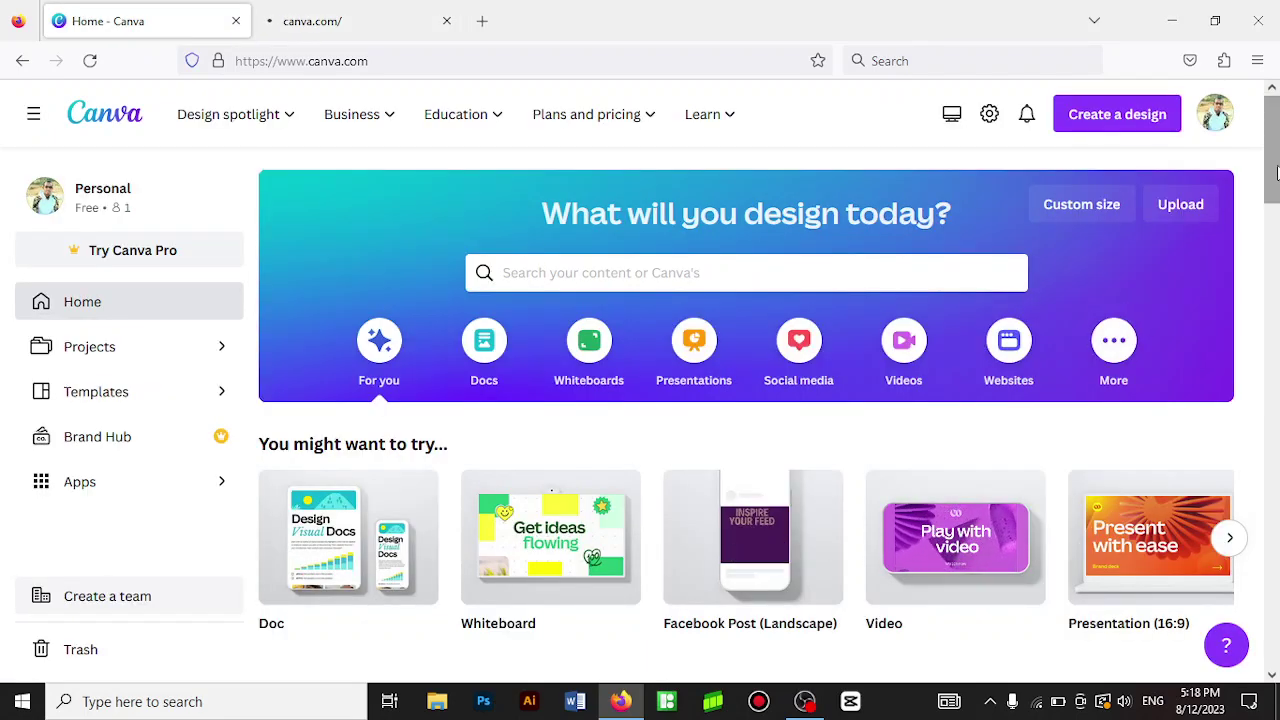
# - Search Canva's designs for 'certificate' to list the Certificate templates
pyautogui.moveTo(1273, 163)
pyautogui.mouseDown()
pyautogui.moveTo(1273, 250)
pyautogui.moveTo(1273, 163)
pyautogui.mouseUp()
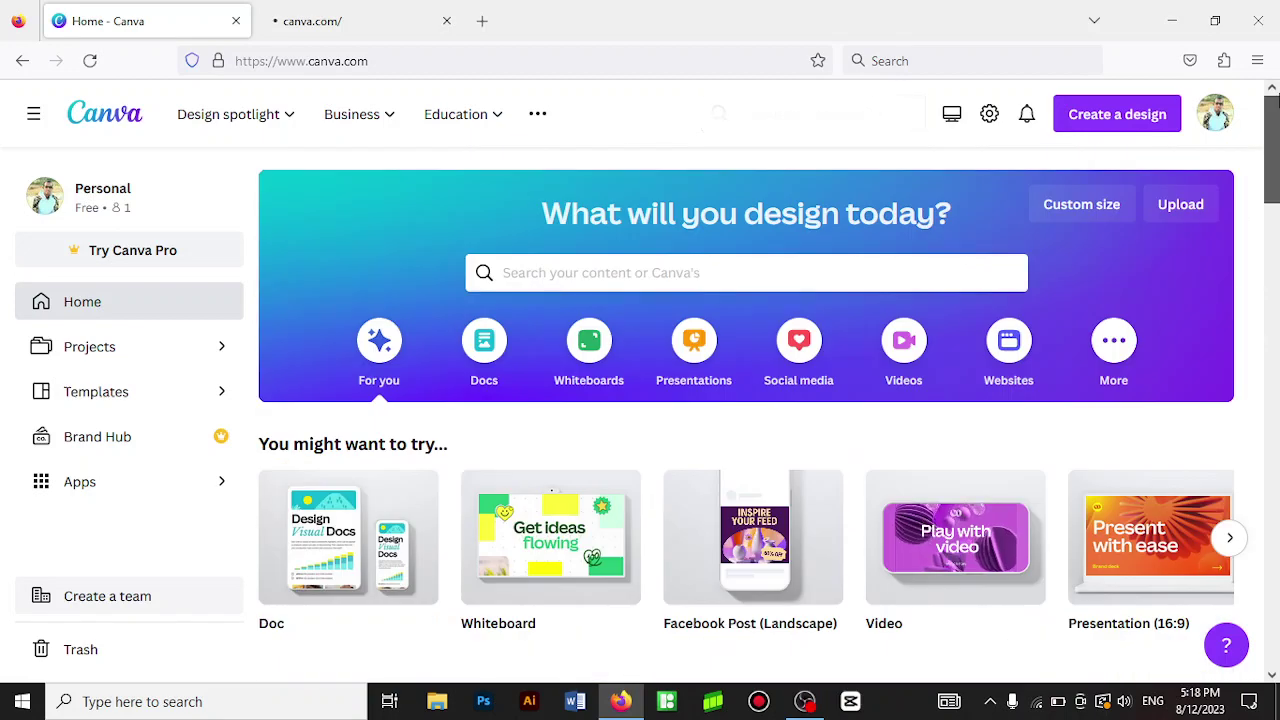
pyautogui.click(657, 279)
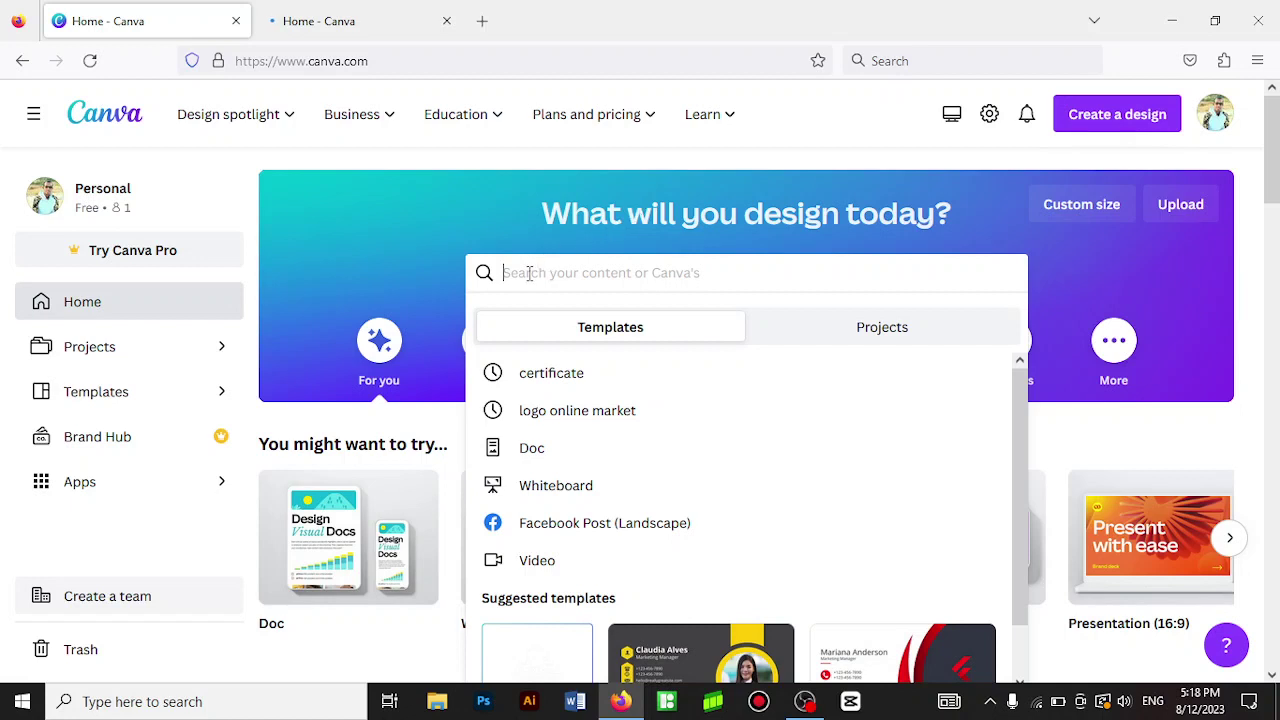
pyautogui.write('cert')
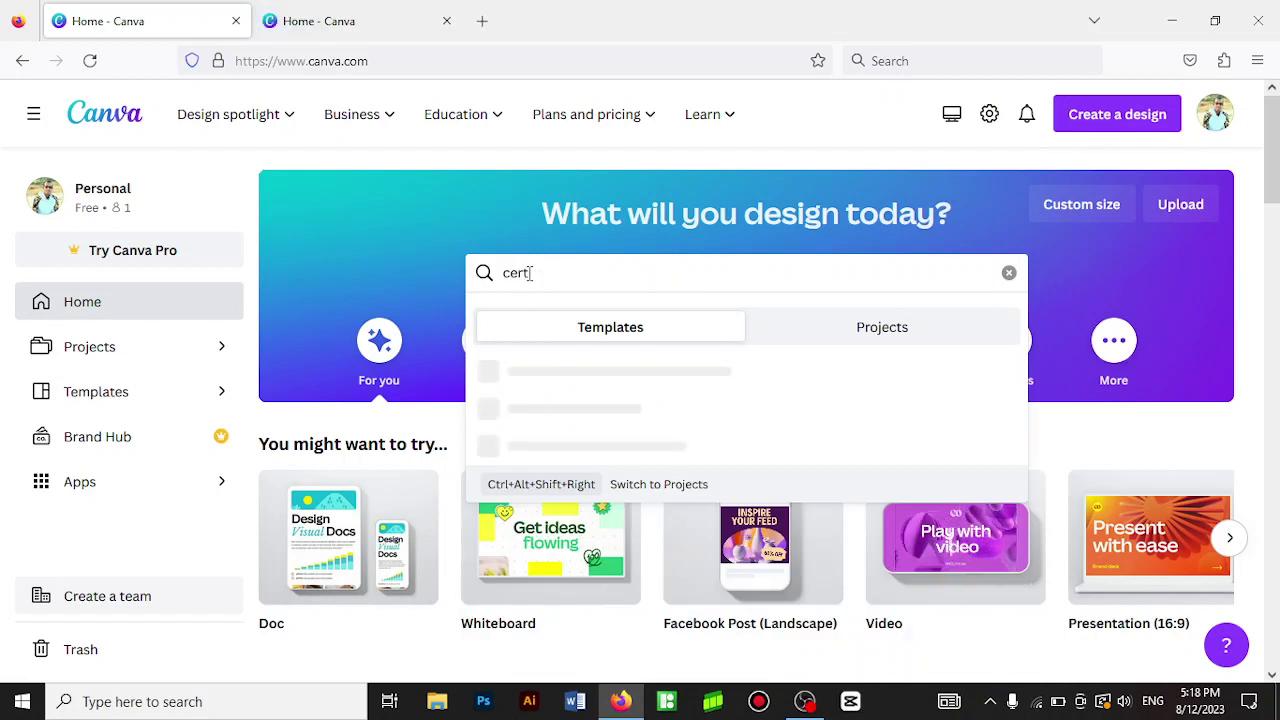
pyautogui.write('ificate')
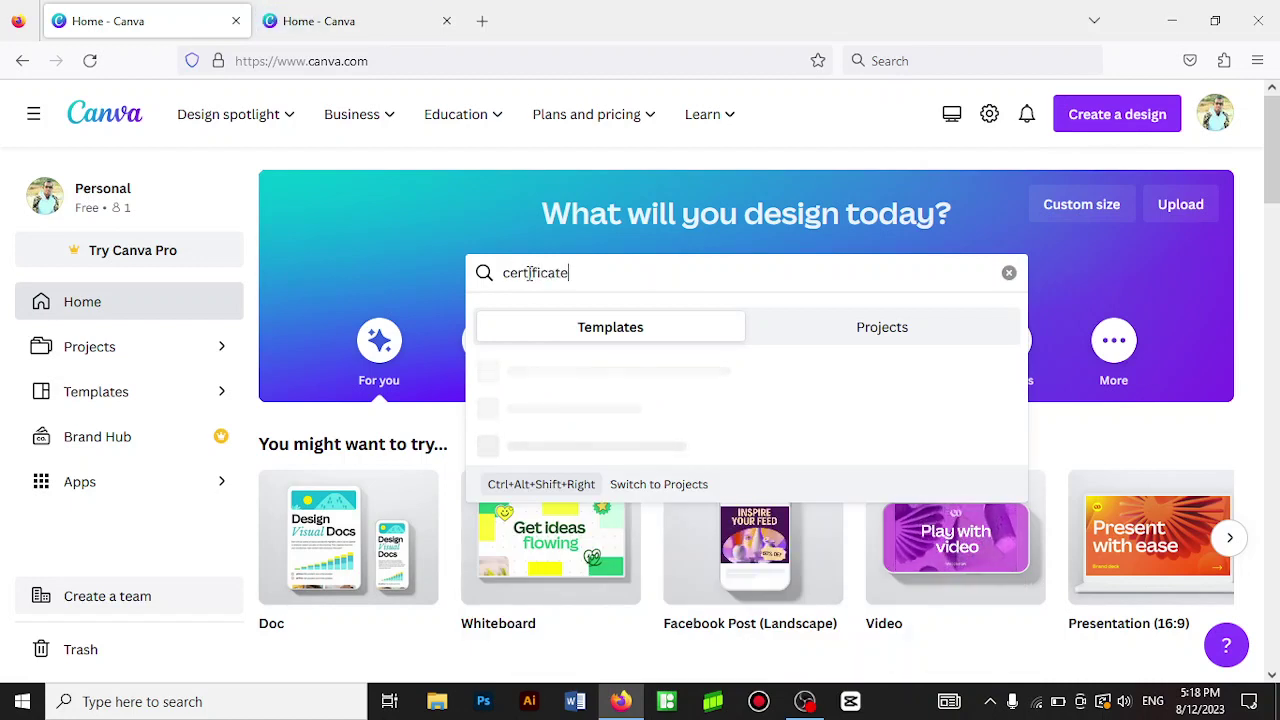
pyautogui.press('Return')
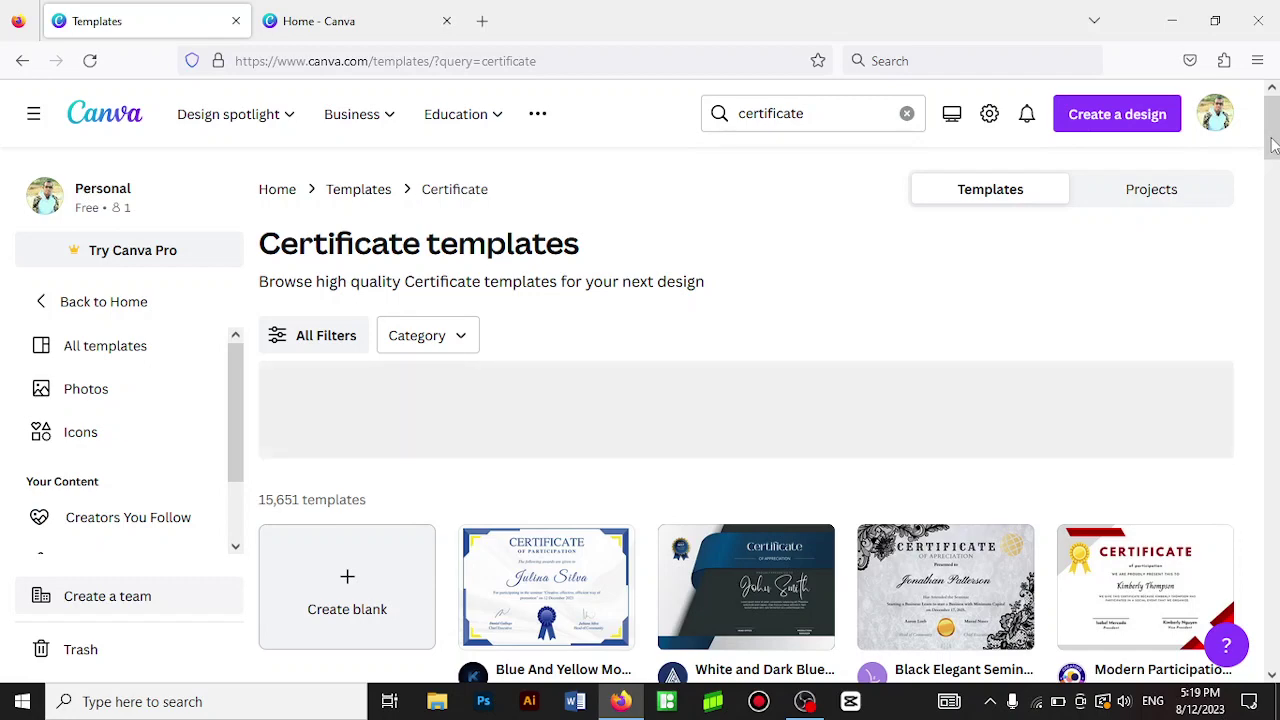
pyautogui.moveTo(1272, 143); pyautogui.dragTo(1272, 172)
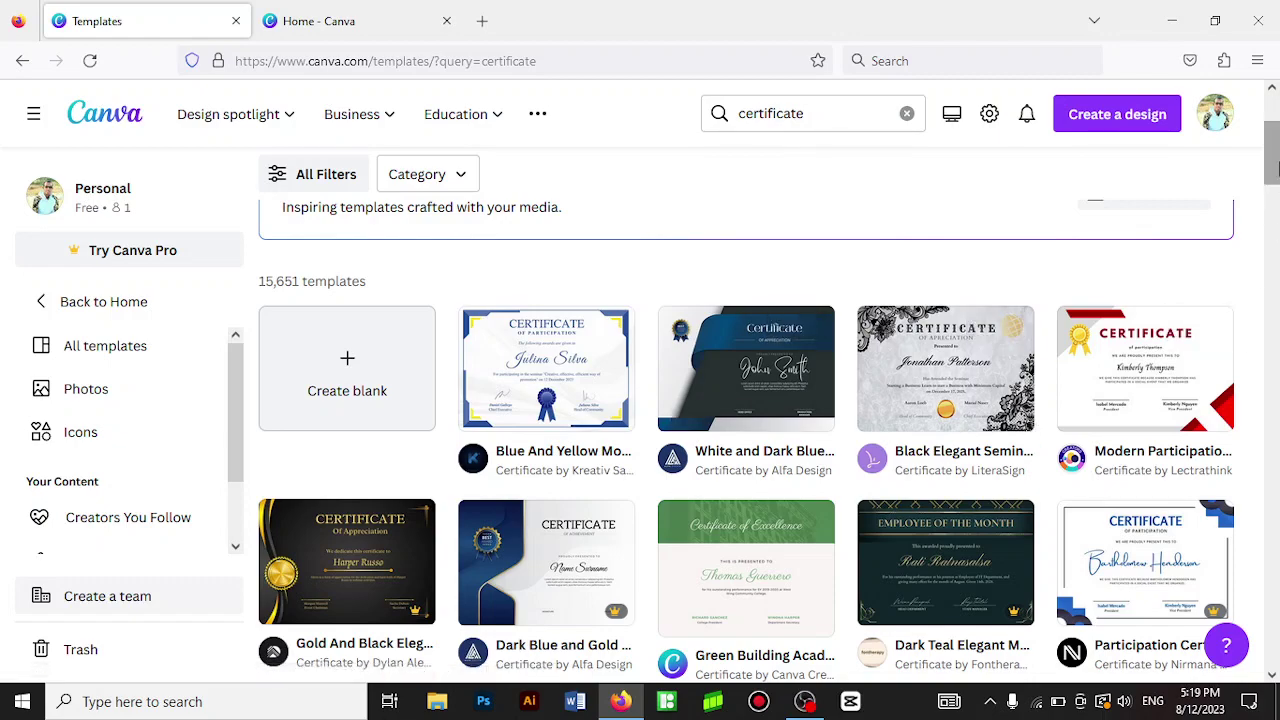
pyautogui.moveTo(1272, 168)
pyautogui.mouseDown()
pyautogui.moveTo(1272, 190)
pyautogui.moveTo(1274, 168)
pyautogui.mouseUp()
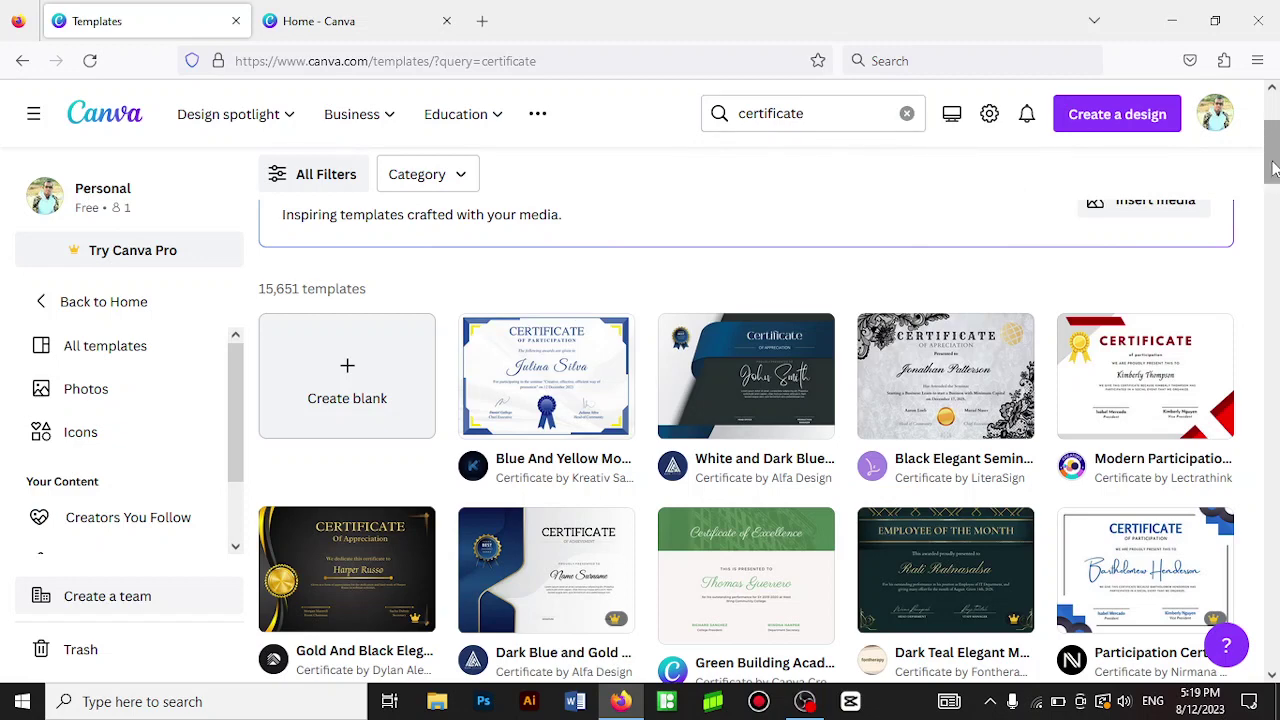
pyautogui.moveTo(1273, 167); pyautogui.dragTo(1273, 202)
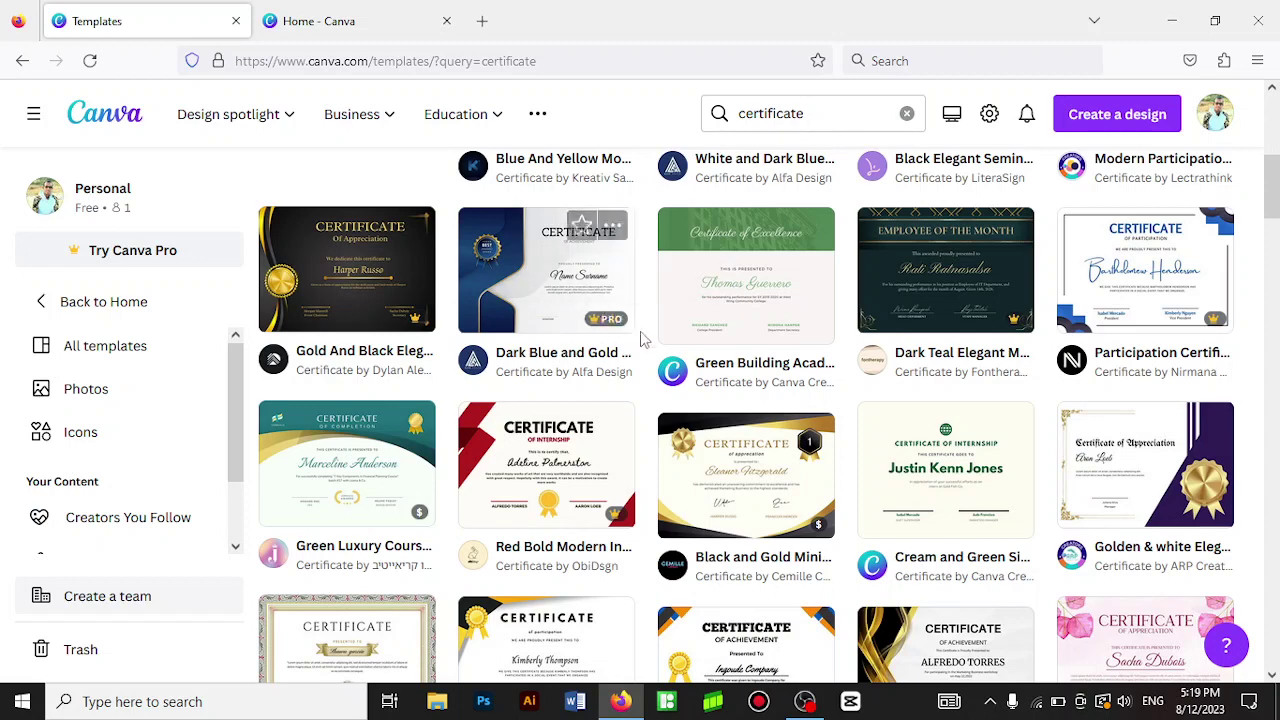
pyautogui.moveTo(1272, 190); pyautogui.dragTo(1272, 220)
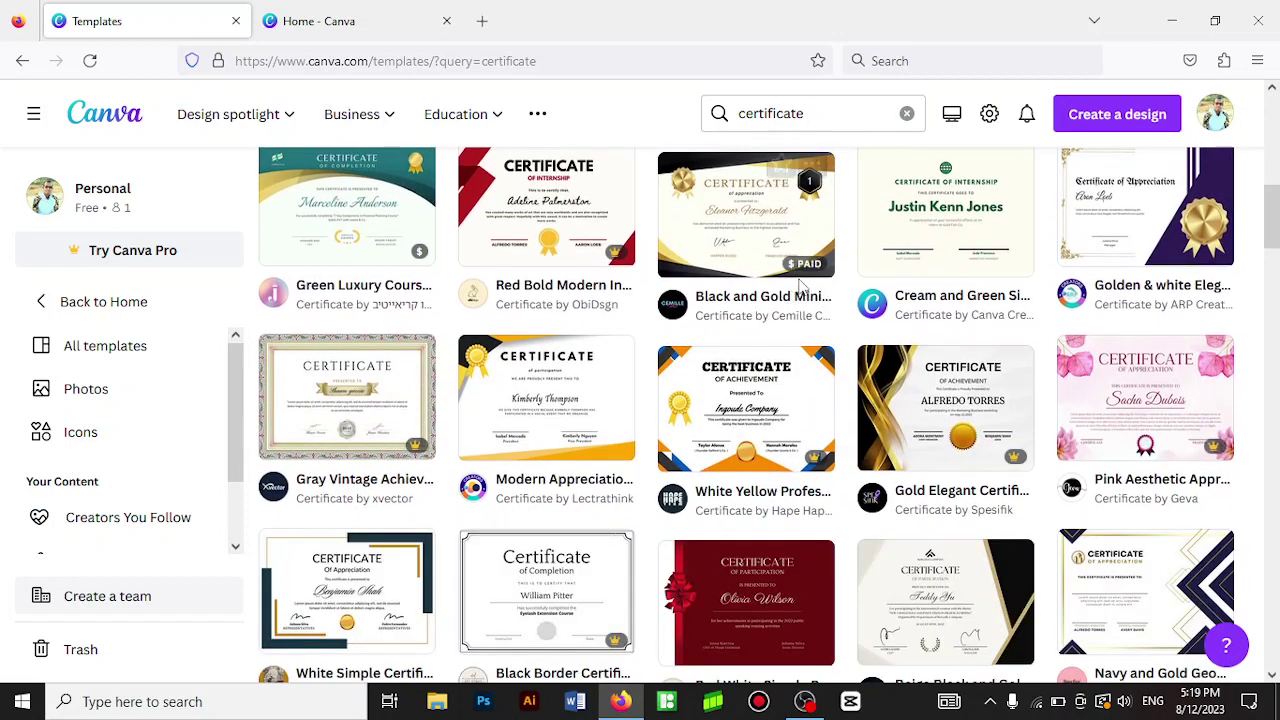
pyautogui.moveTo(797, 522)
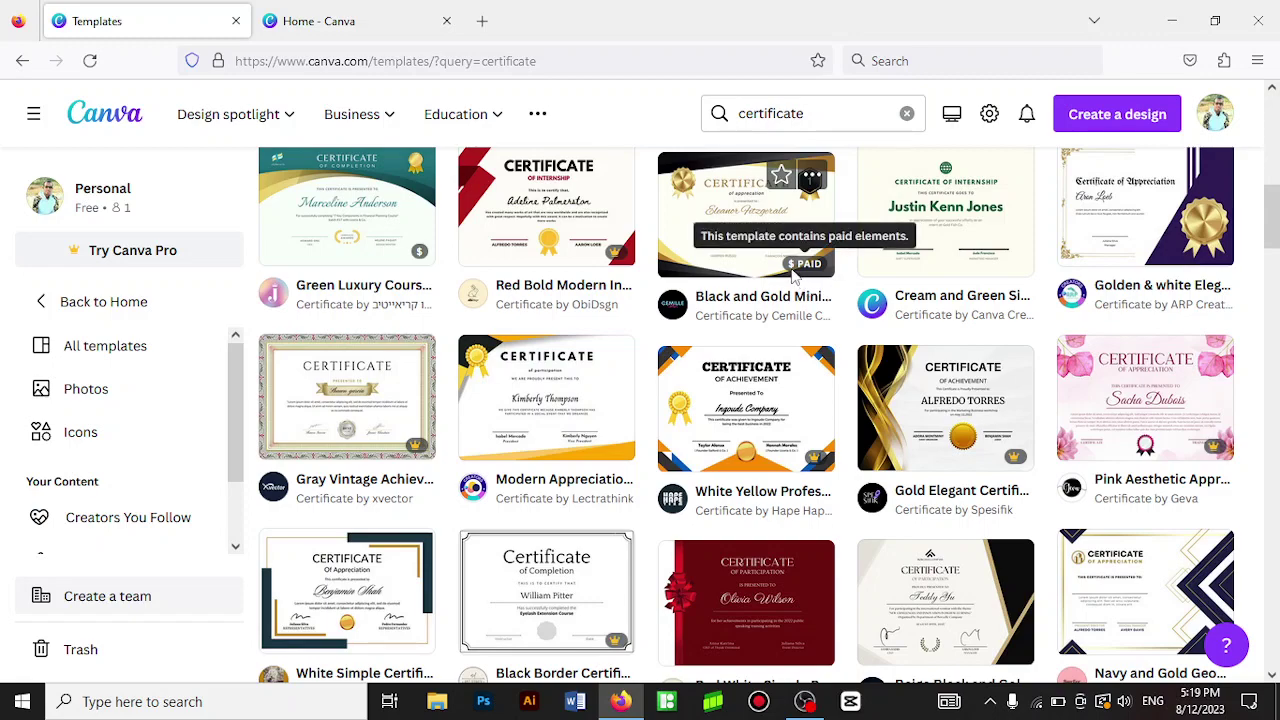
pyautogui.moveTo(1272, 232); pyautogui.dragTo(1273, 408)
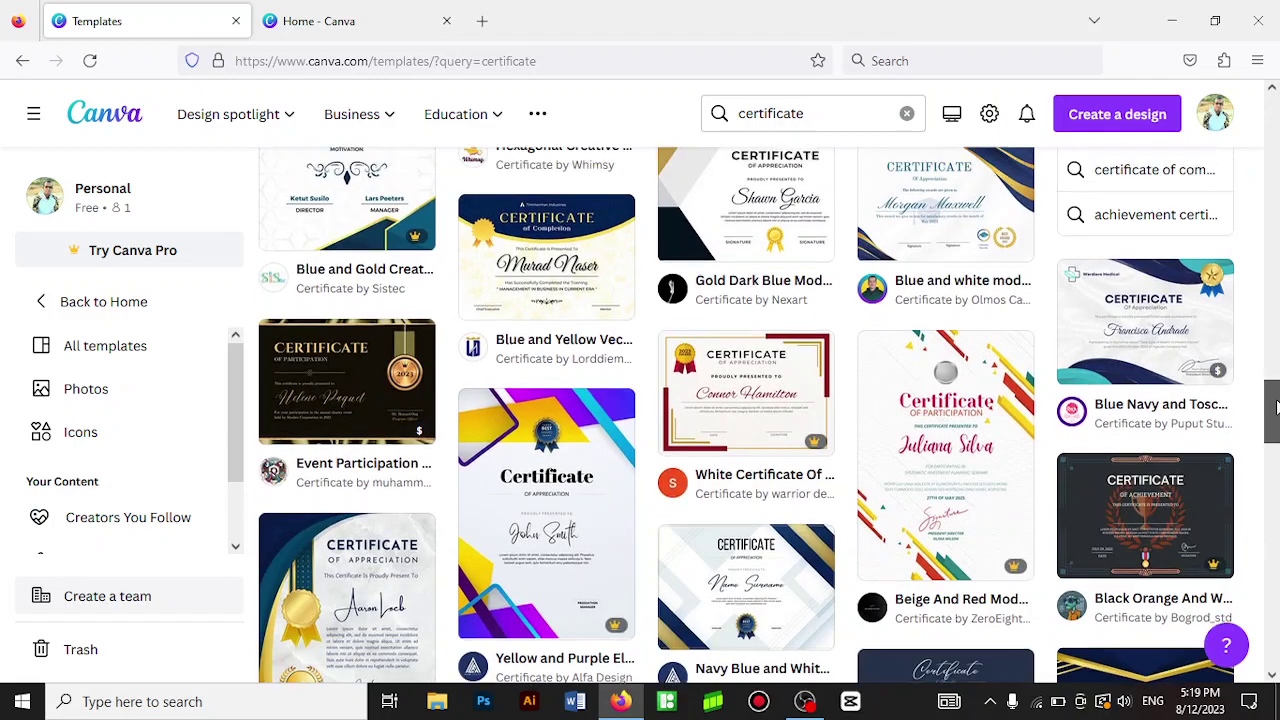
pyautogui.moveTo(1273, 408)
pyautogui.mouseDown()
pyautogui.moveTo(1265, 155)
pyautogui.moveTo(1268, 178)
pyautogui.mouseUp()
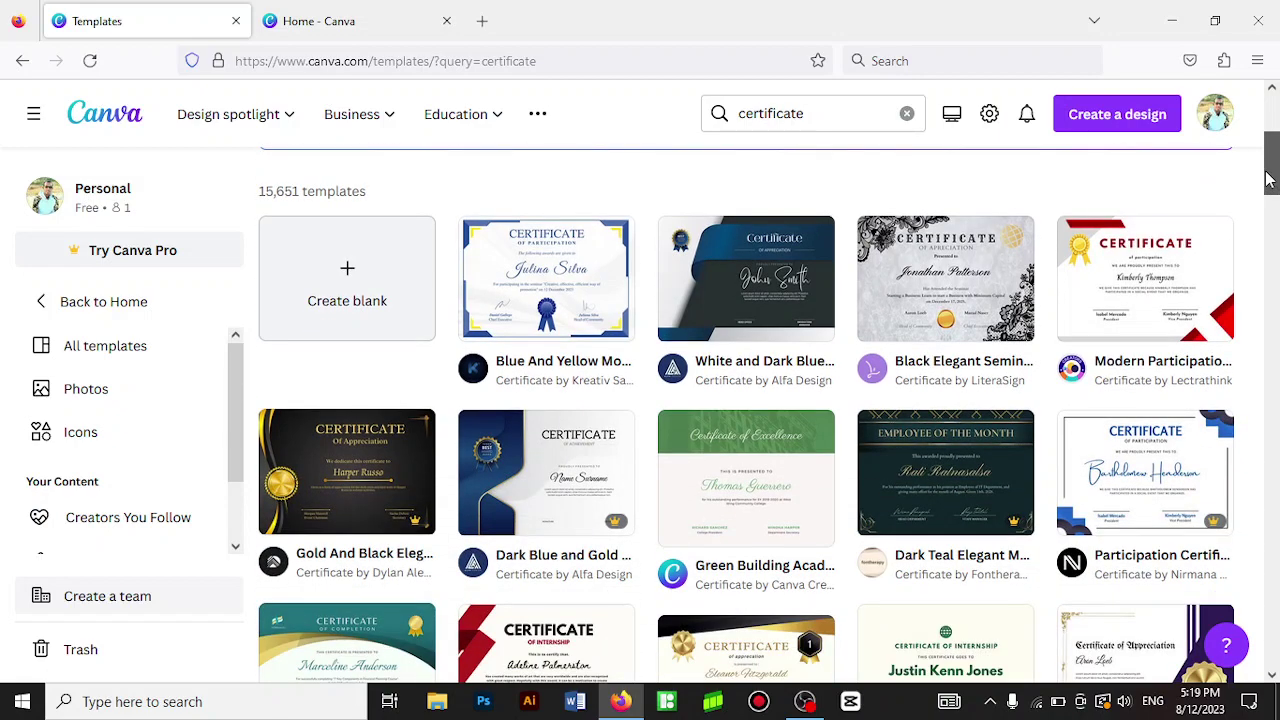
pyautogui.moveTo(1268, 178); pyautogui.dragTo(1270, 225)
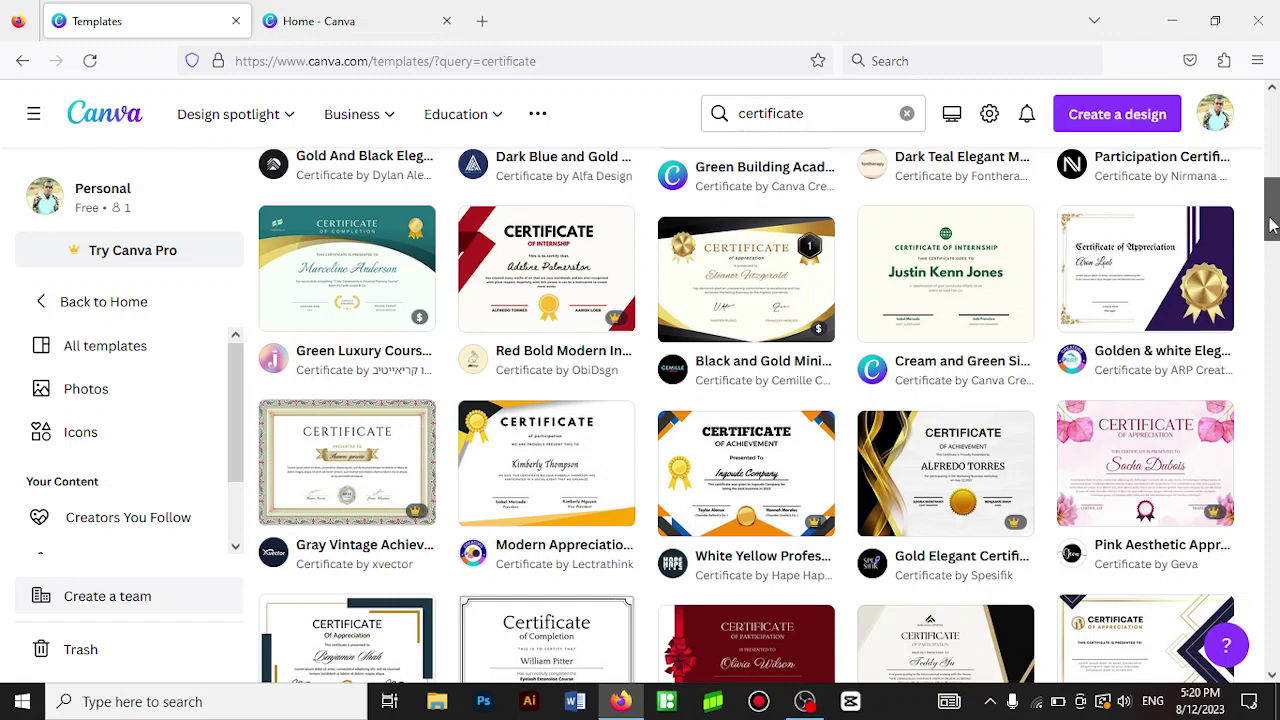
pyautogui.moveTo(1270, 225); pyautogui.dragTo(1277, 45)
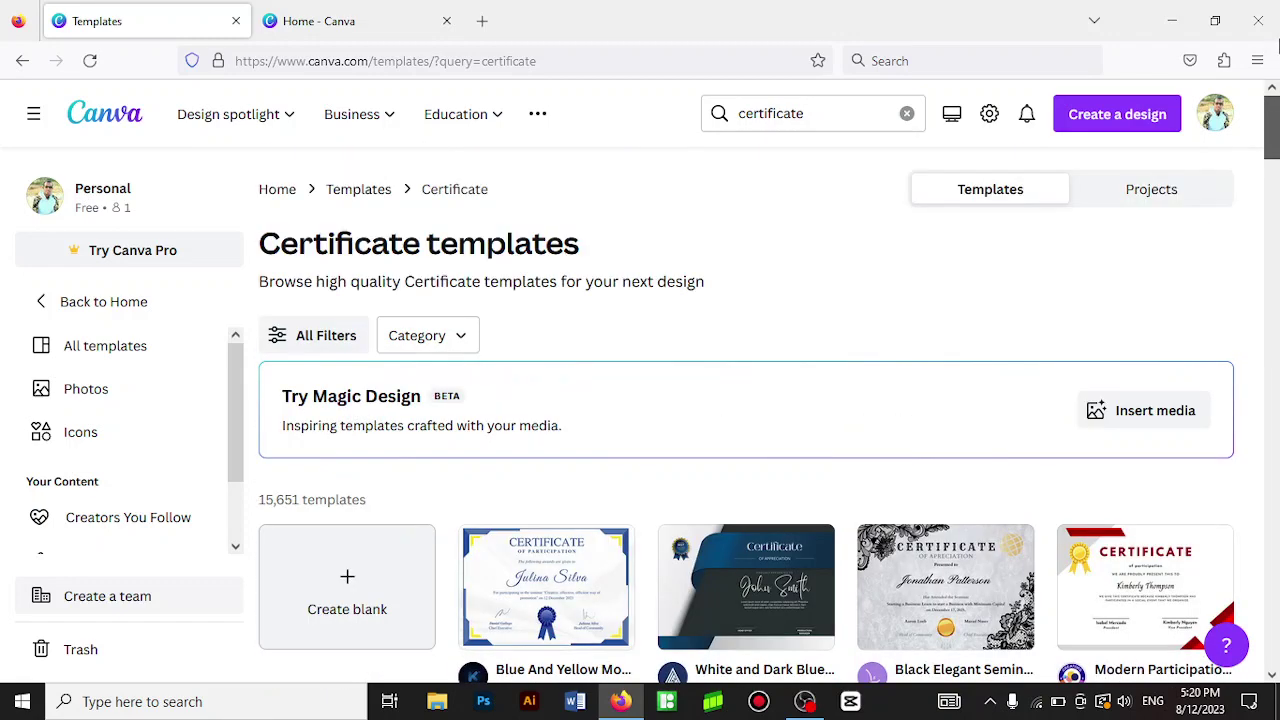
# - Open the Blue And Yellow Modern Seminar Certificate and scroll through its 'More like this' templates
pyautogui.click(550, 597)
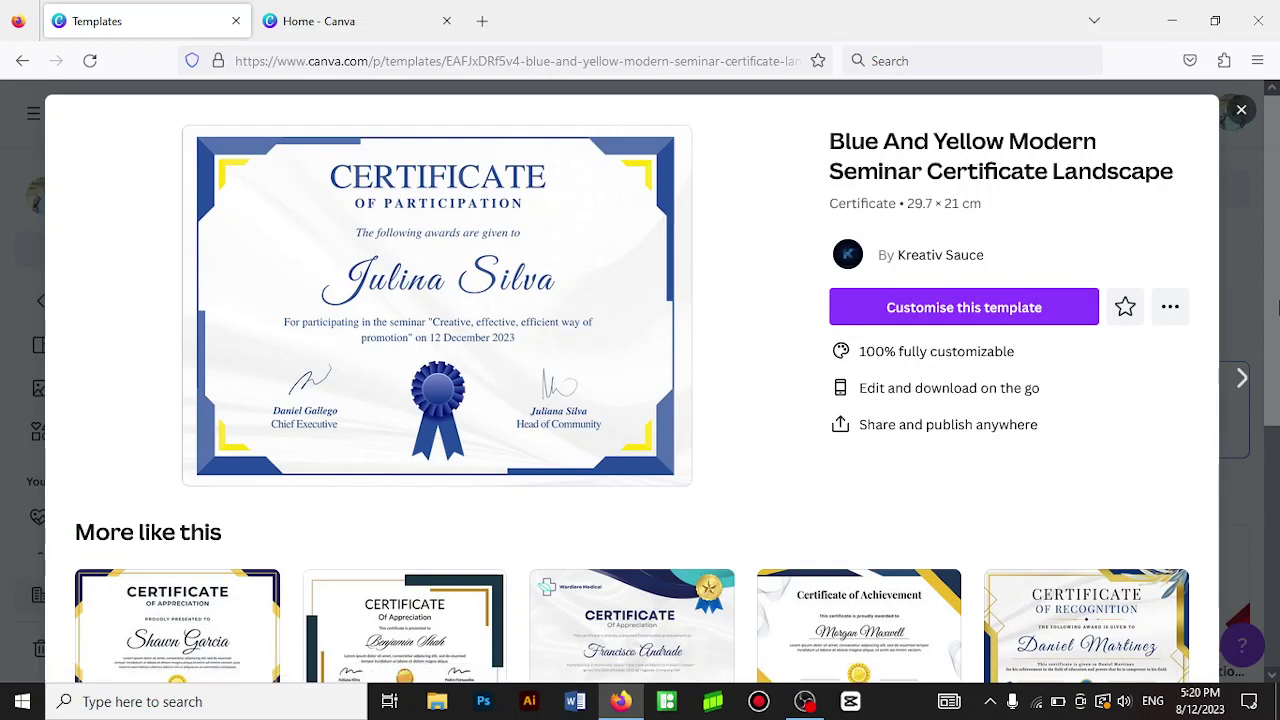
pyautogui.scroll(-1, 1276, 340)
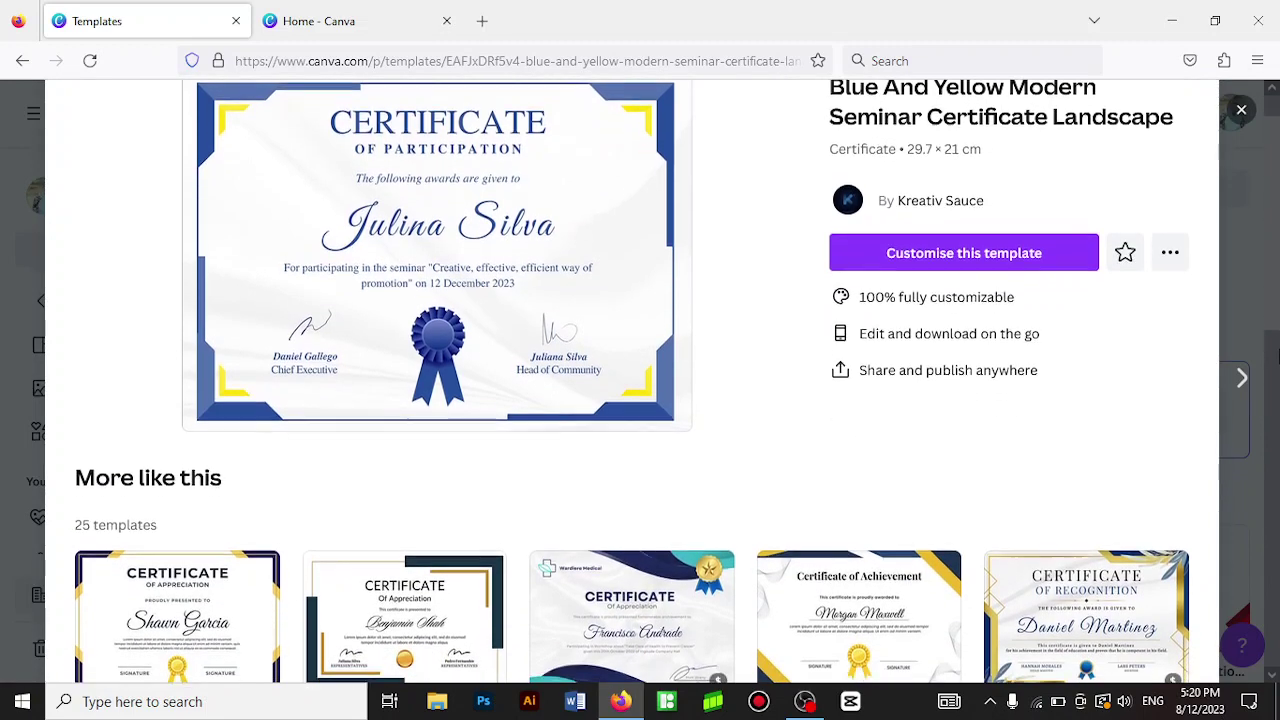
pyautogui.scroll(-1, 1276, 372)
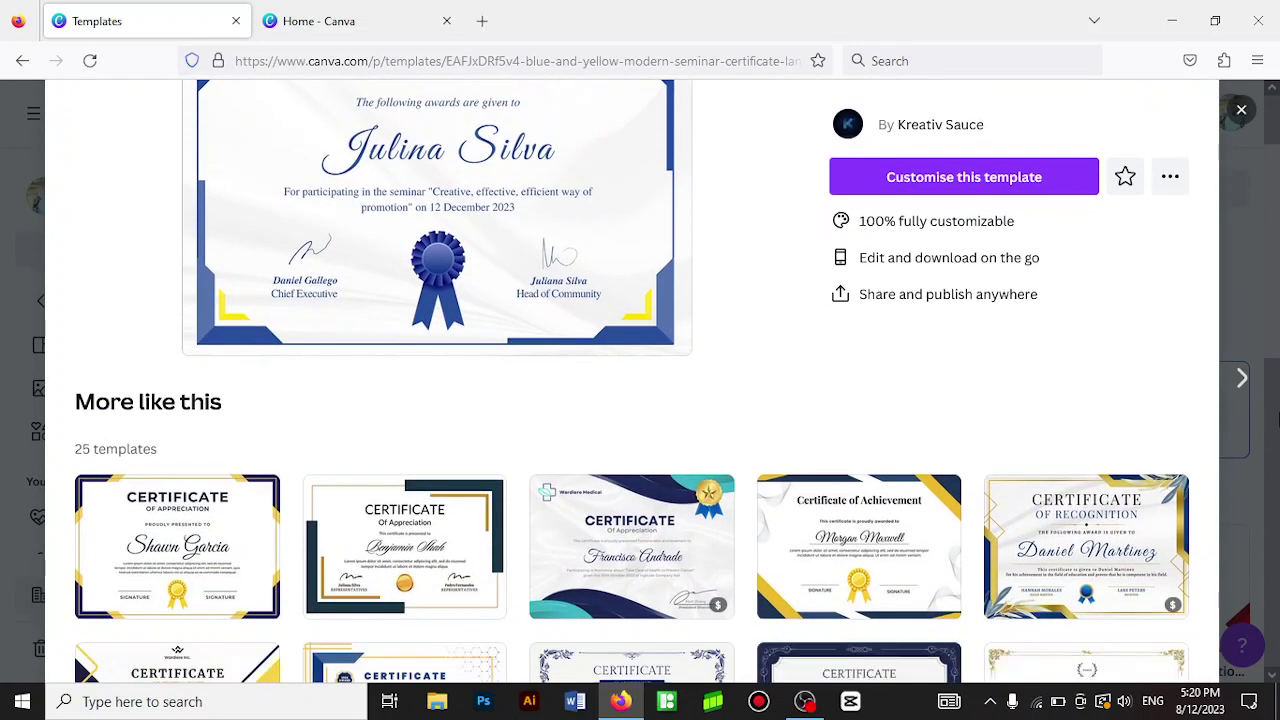
pyautogui.scroll(-1, 1276, 425)
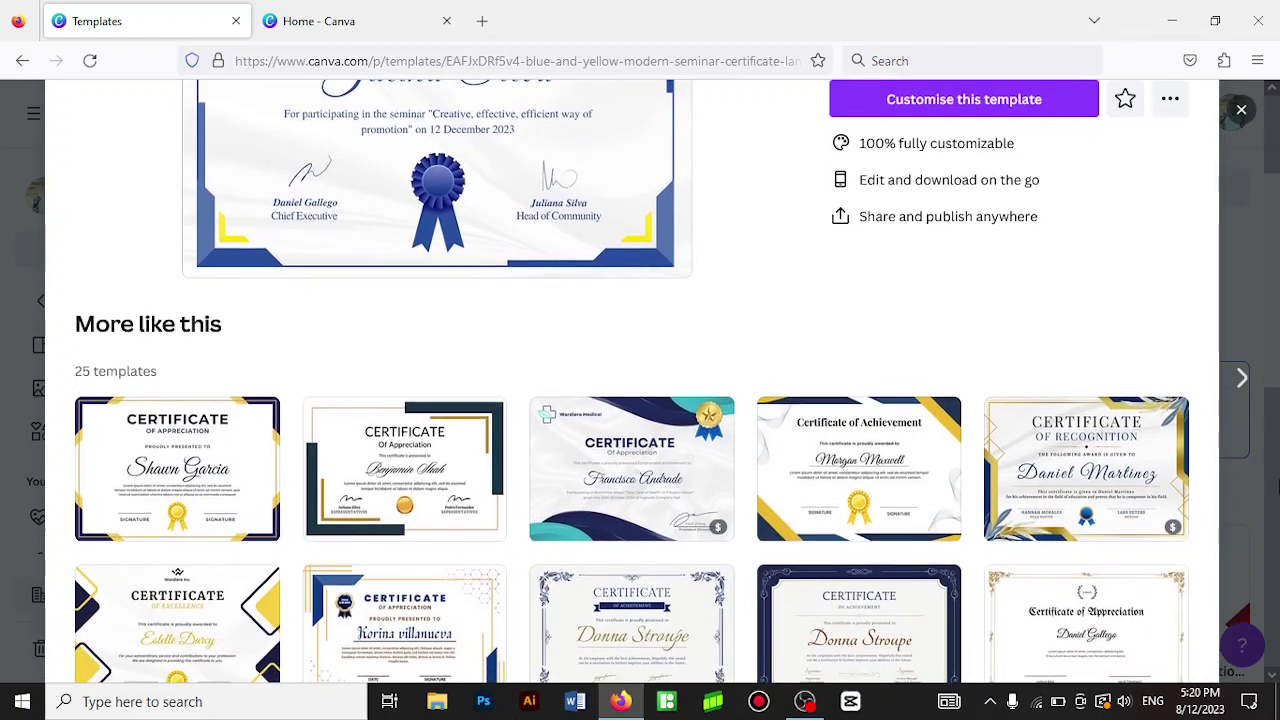
pyautogui.scroll(-1, 1276, 500)
pyautogui.scroll(-1, 1276, 540)
pyautogui.scroll(-1, 1276, 540)
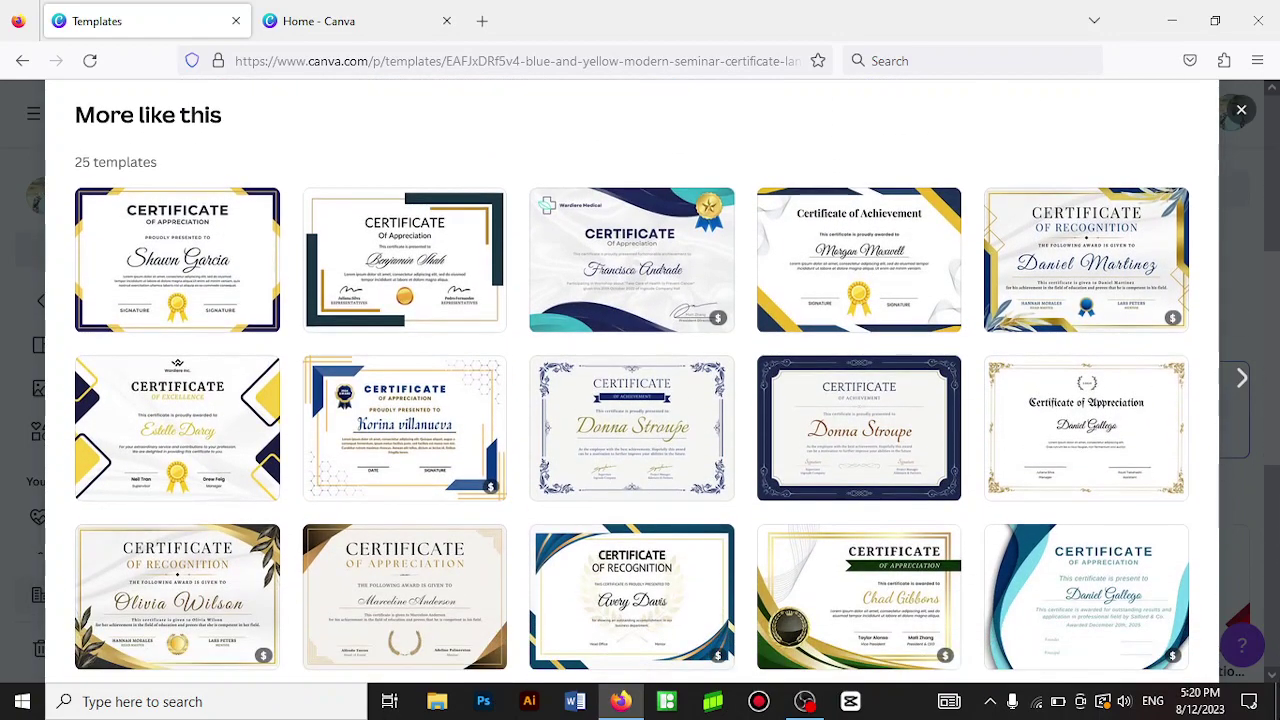
pyautogui.scroll(4, 1265, 300)
pyautogui.scroll(2, 1265, 300)
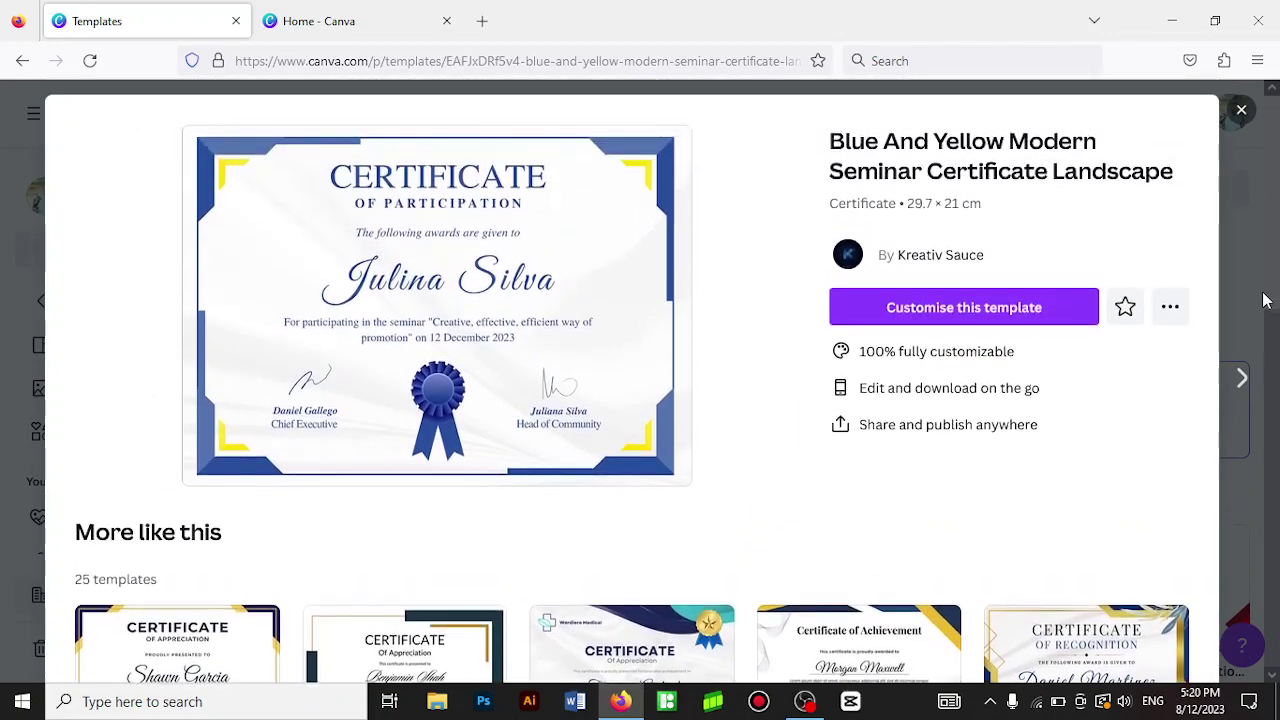
pyautogui.scroll(-2, 1265, 300)
pyautogui.scroll(-1, 1268, 400)
pyautogui.scroll(-1, 1272, 500)
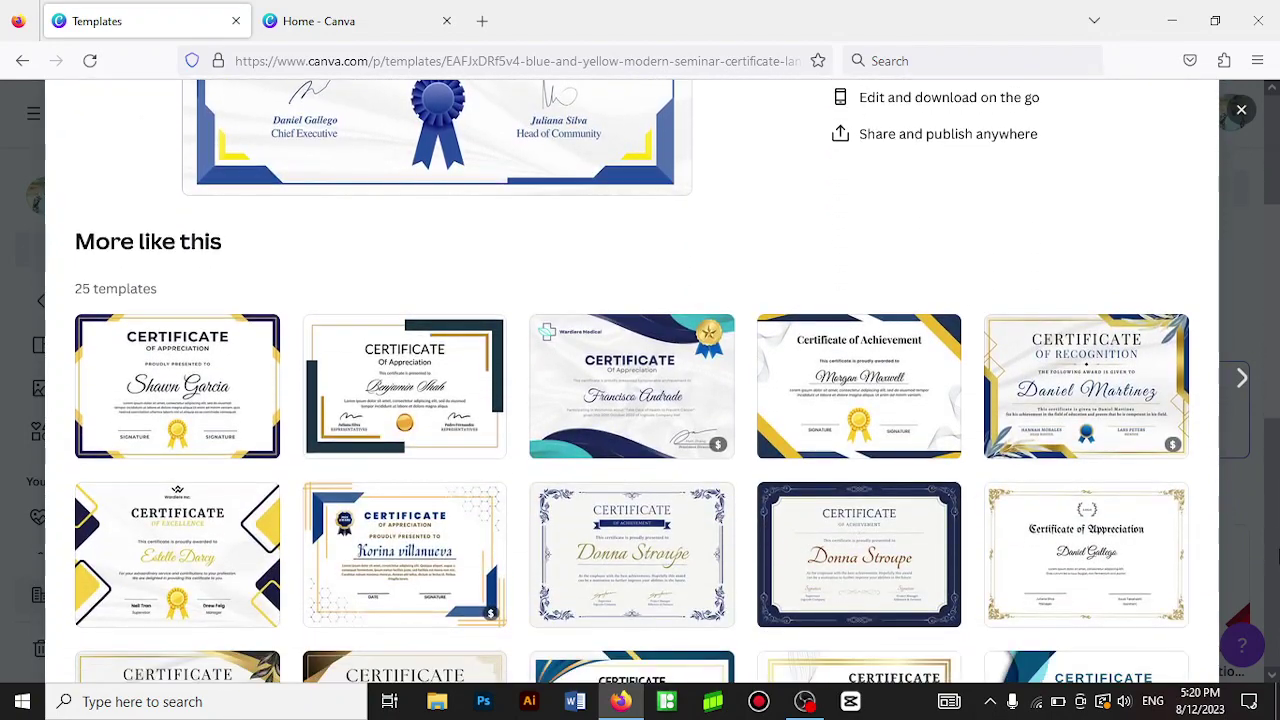
pyautogui.scroll(-1, 1276, 557)
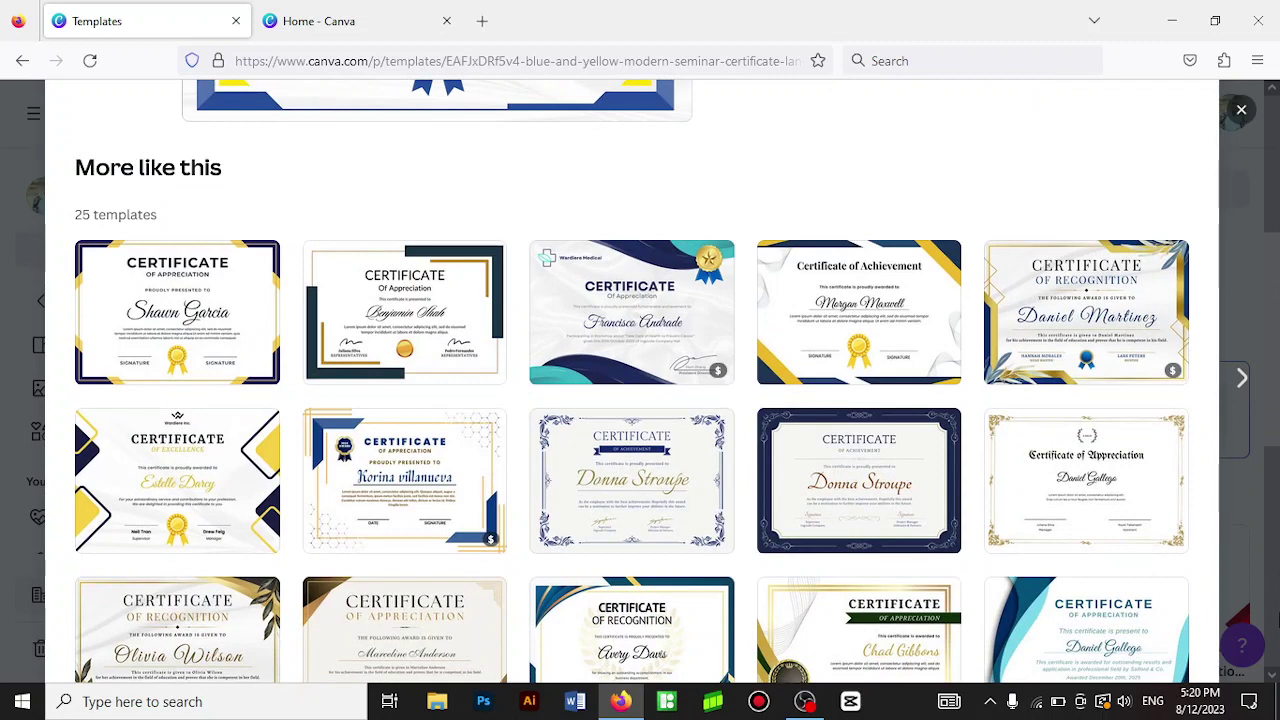
pyautogui.scroll(-1, 1276, 560)
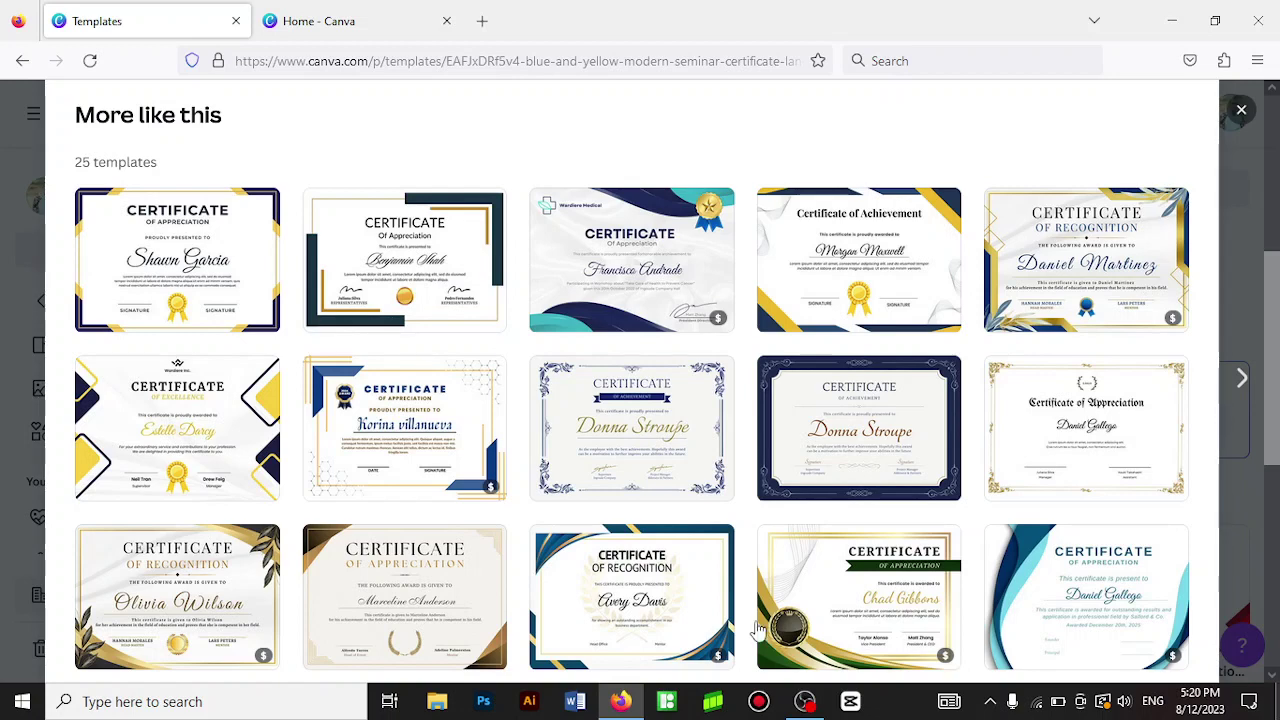
pyautogui.moveTo(404, 481)
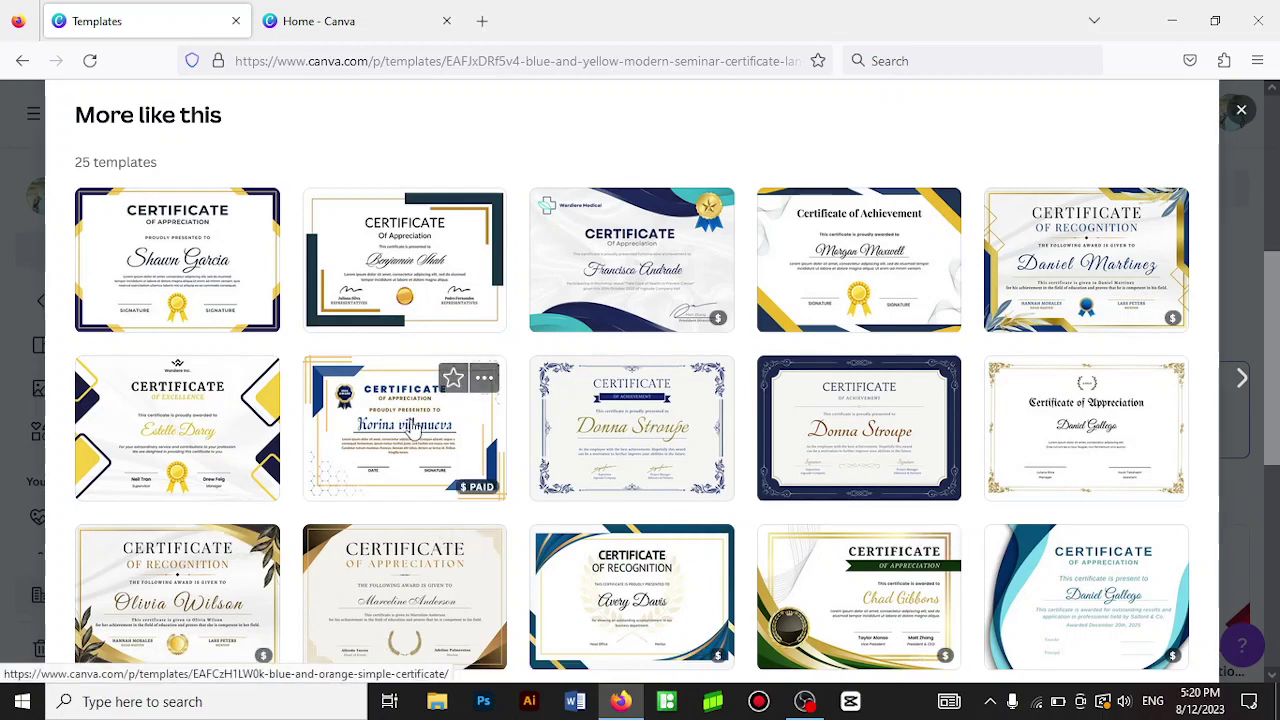
# - Open the Blue and Orange Simple Certificate template and customise it in the editor
pyautogui.click(413, 427)
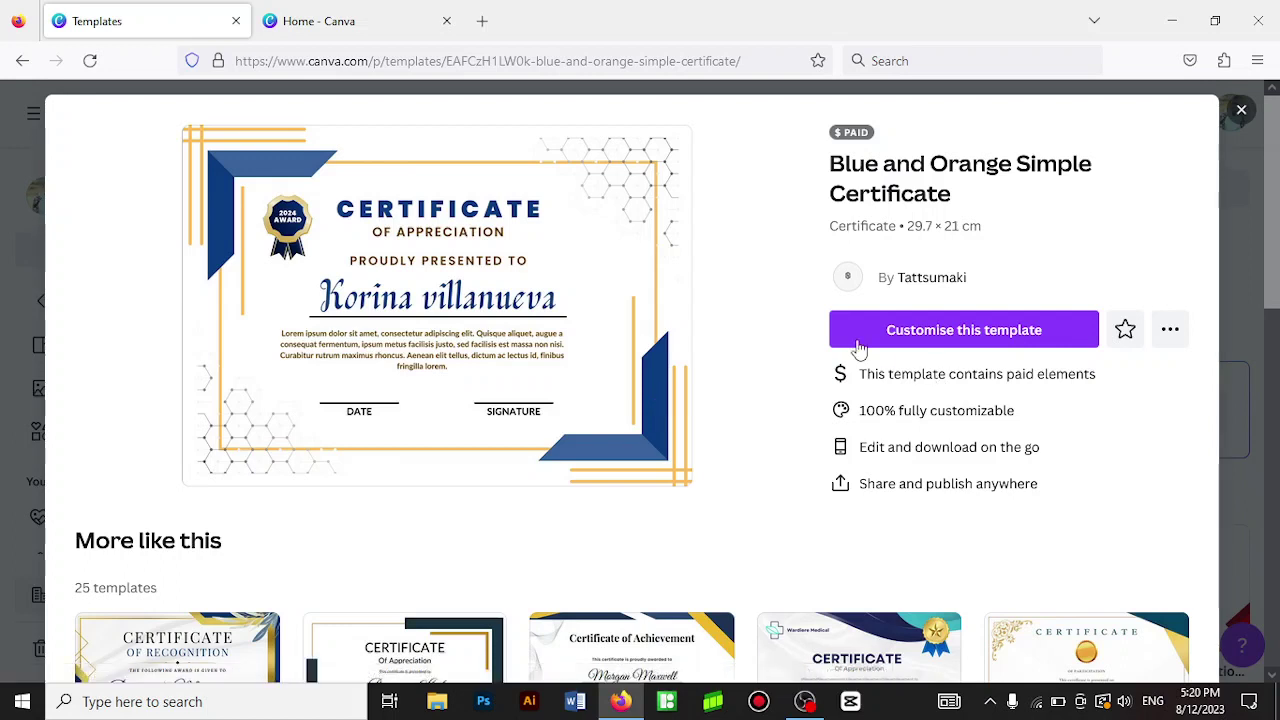
pyautogui.click(938, 337)
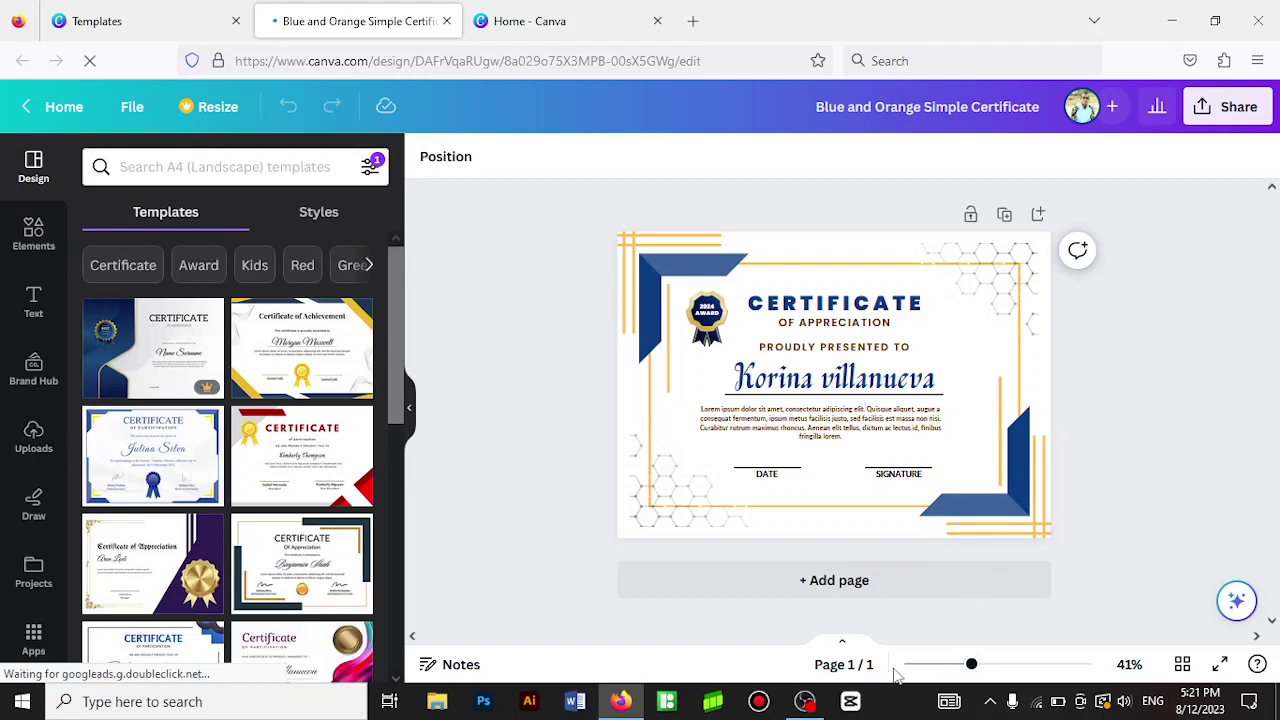
# - Zoom the certificate to about 58% and scroll the Templates panel
pyautogui.moveTo(971, 664); pyautogui.dragTo(990, 668)
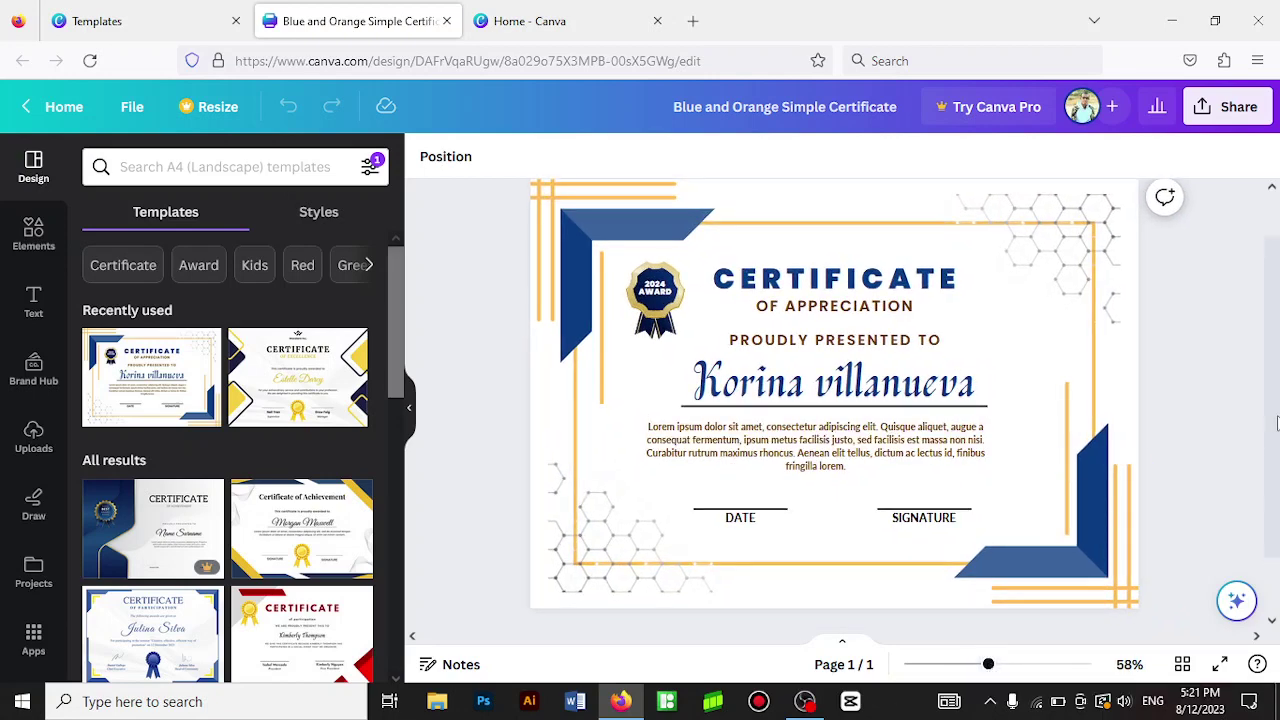
pyautogui.moveTo(1277, 424); pyautogui.dragTo(1278, 412)
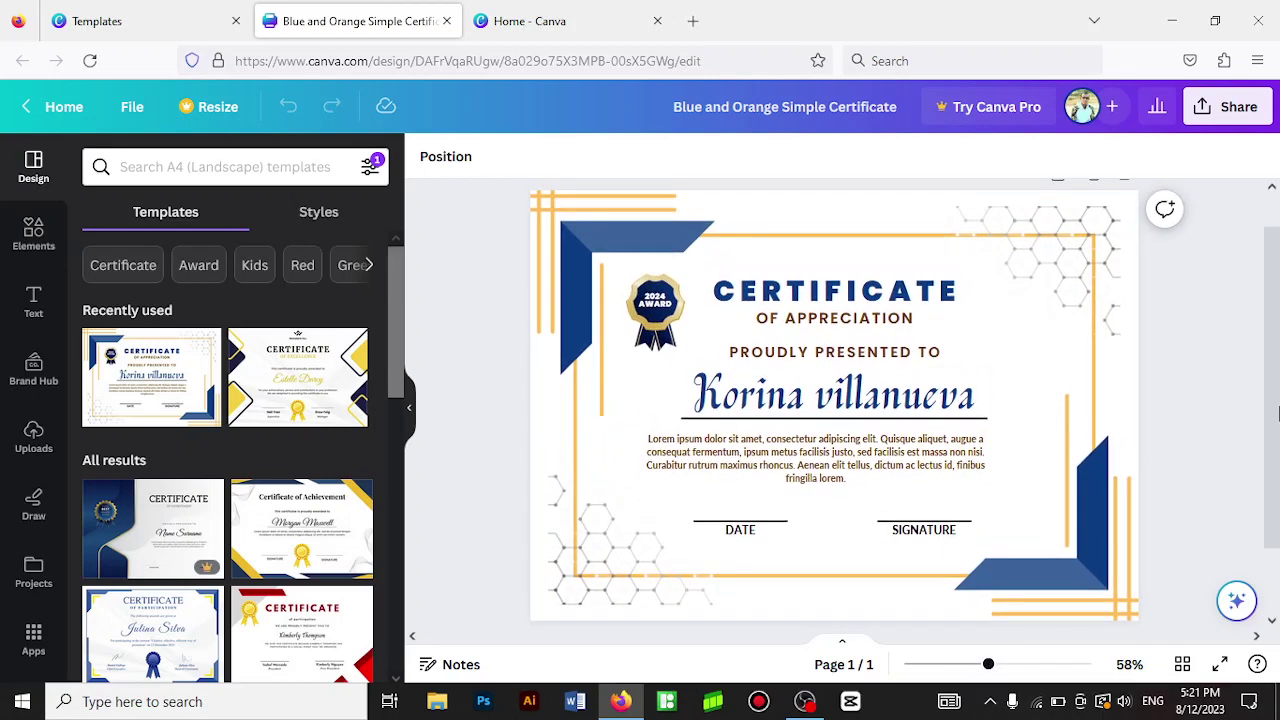
pyautogui.moveTo(395, 342); pyautogui.dragTo(401, 492)
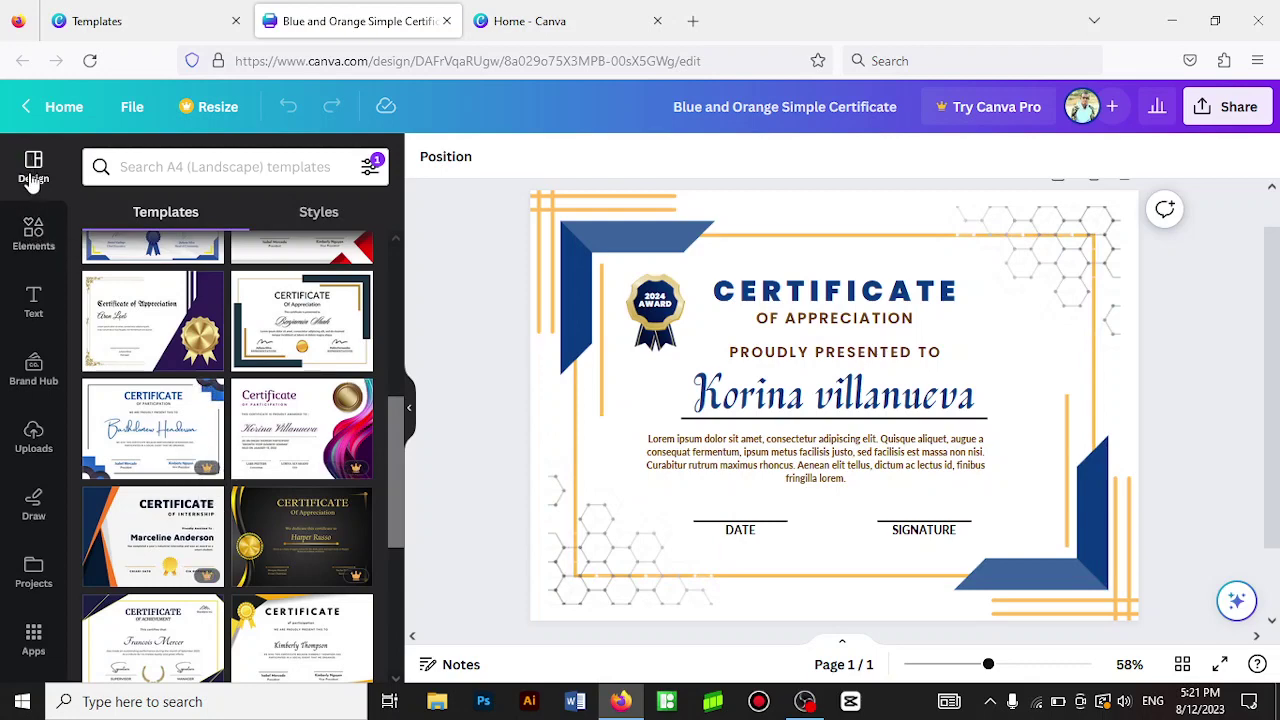
# - Search Elements for 'award 2023' and show all Graphics results
pyautogui.click(34, 235)
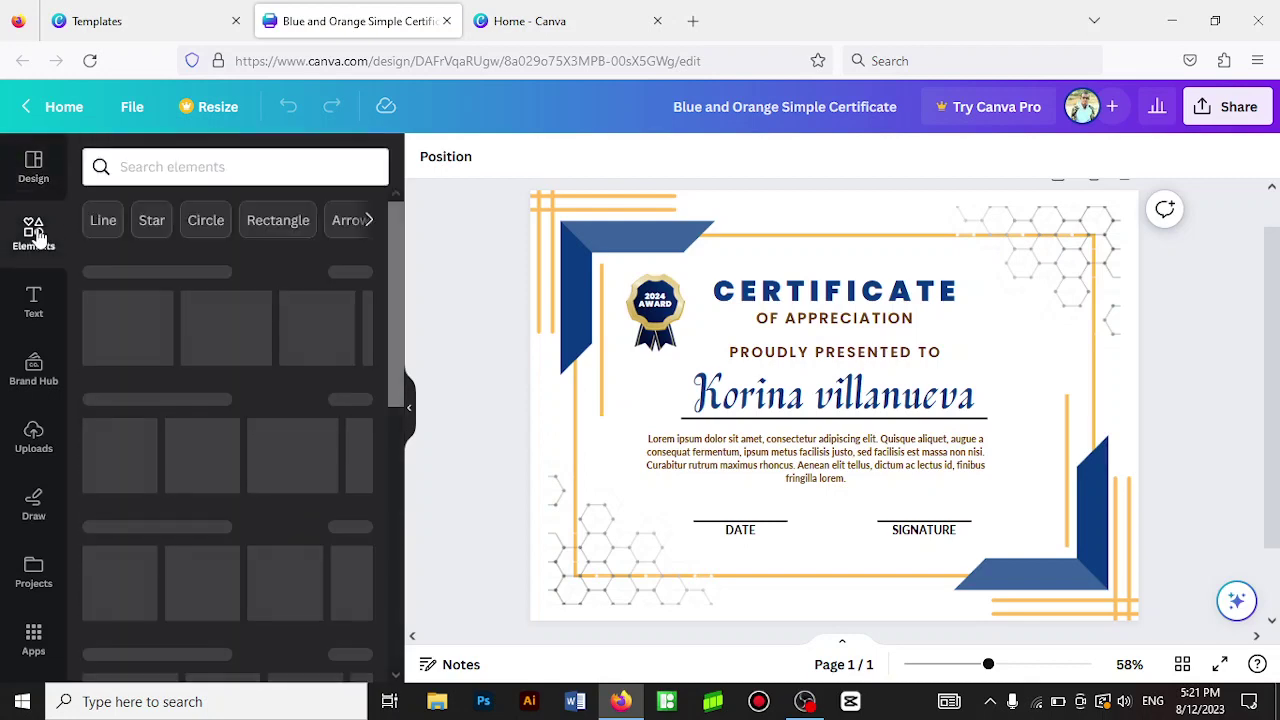
pyautogui.click(136, 166)
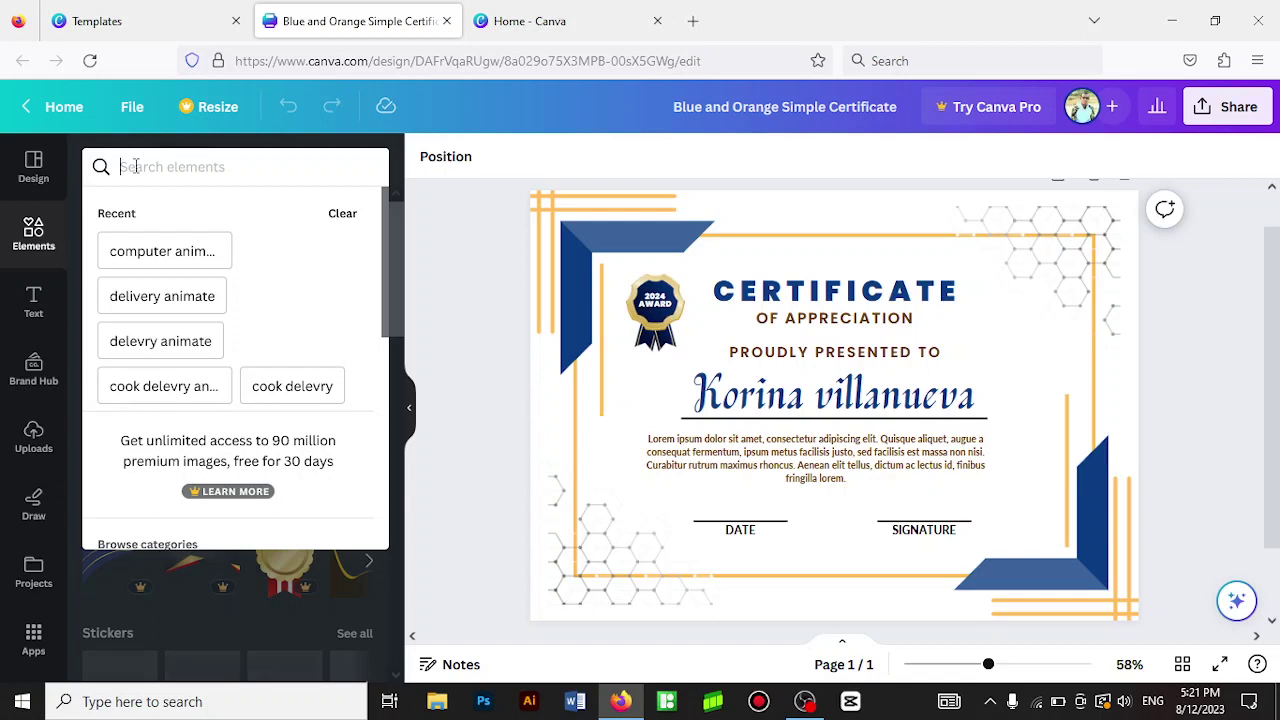
pyautogui.write('a')
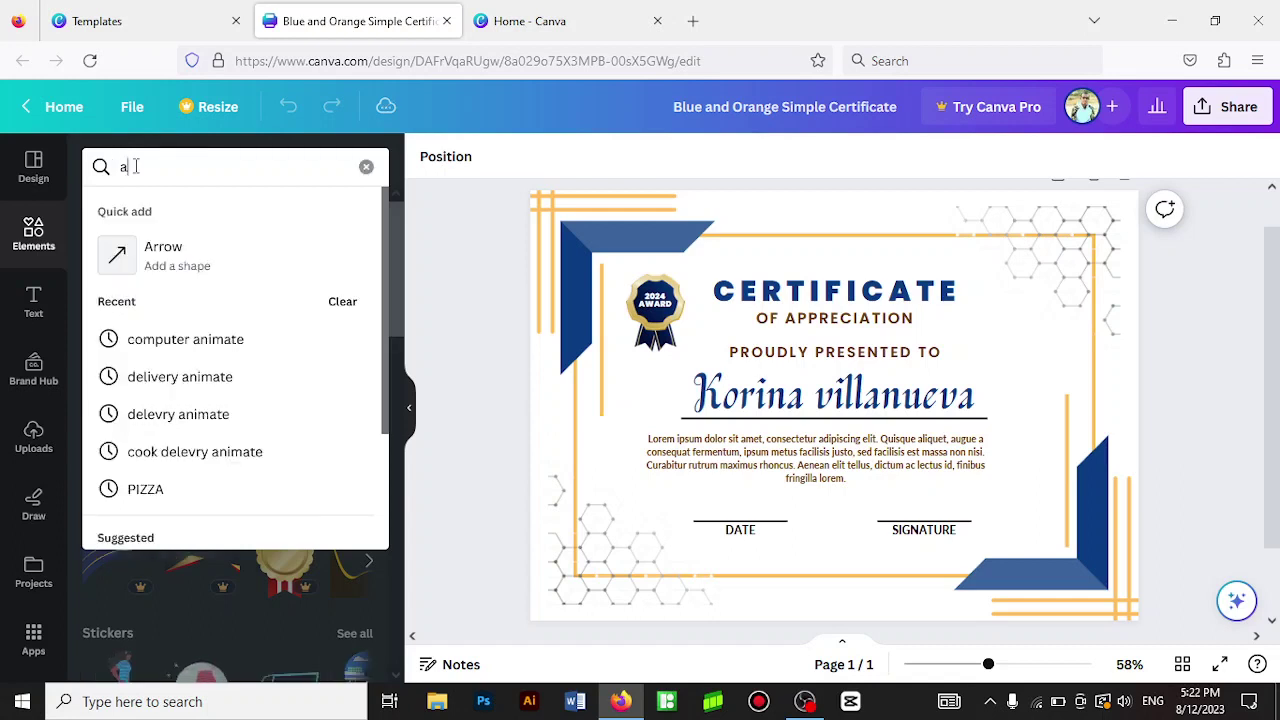
pyautogui.write('ward')
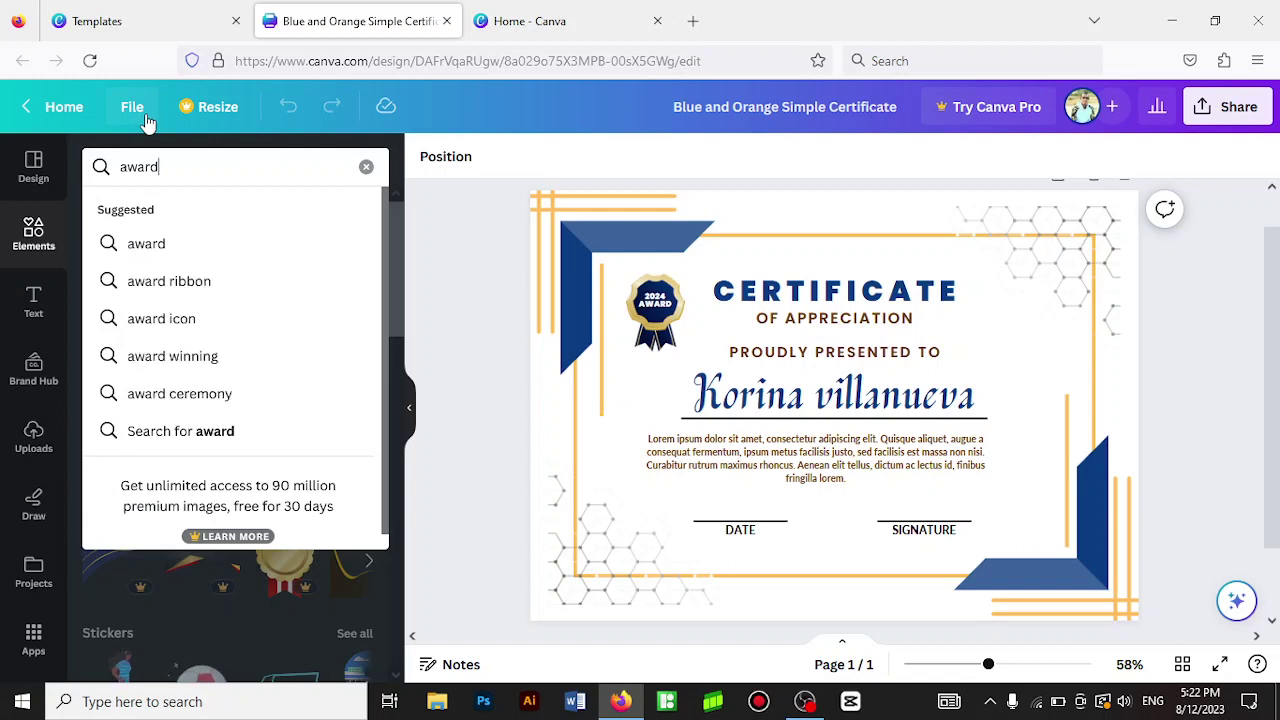
pyautogui.write(' 2023')
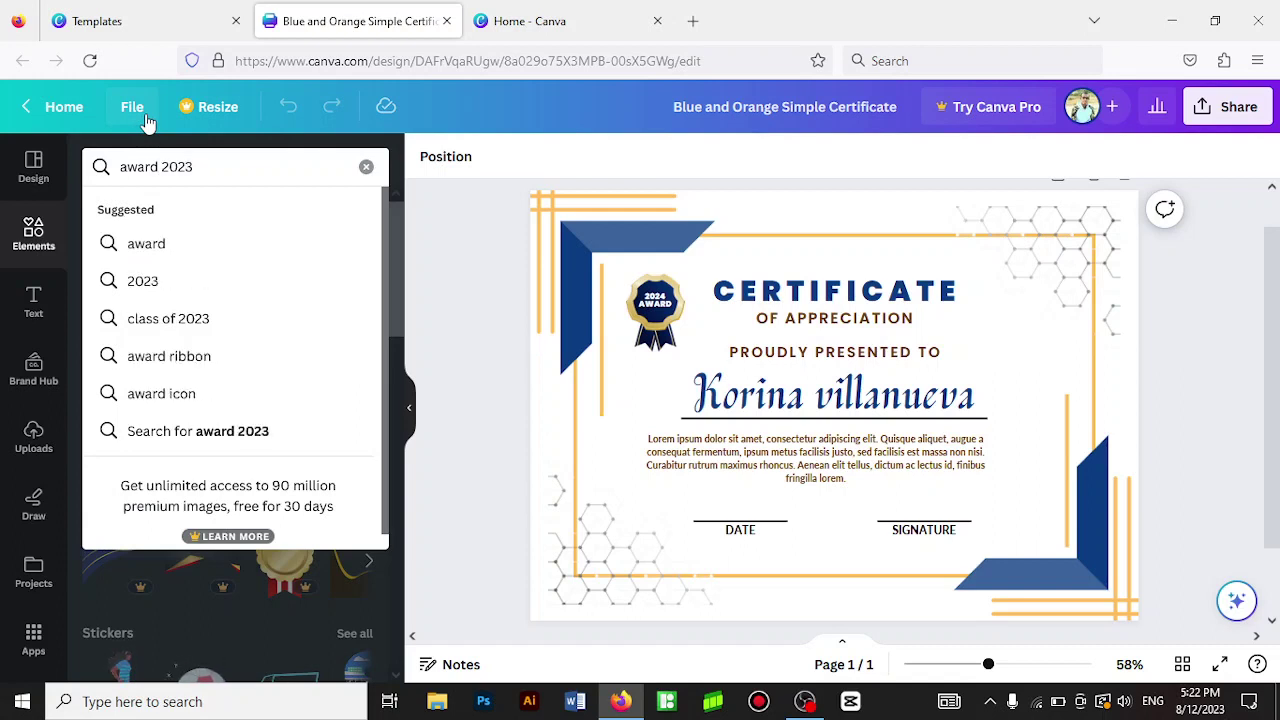
pyautogui.press('Return')
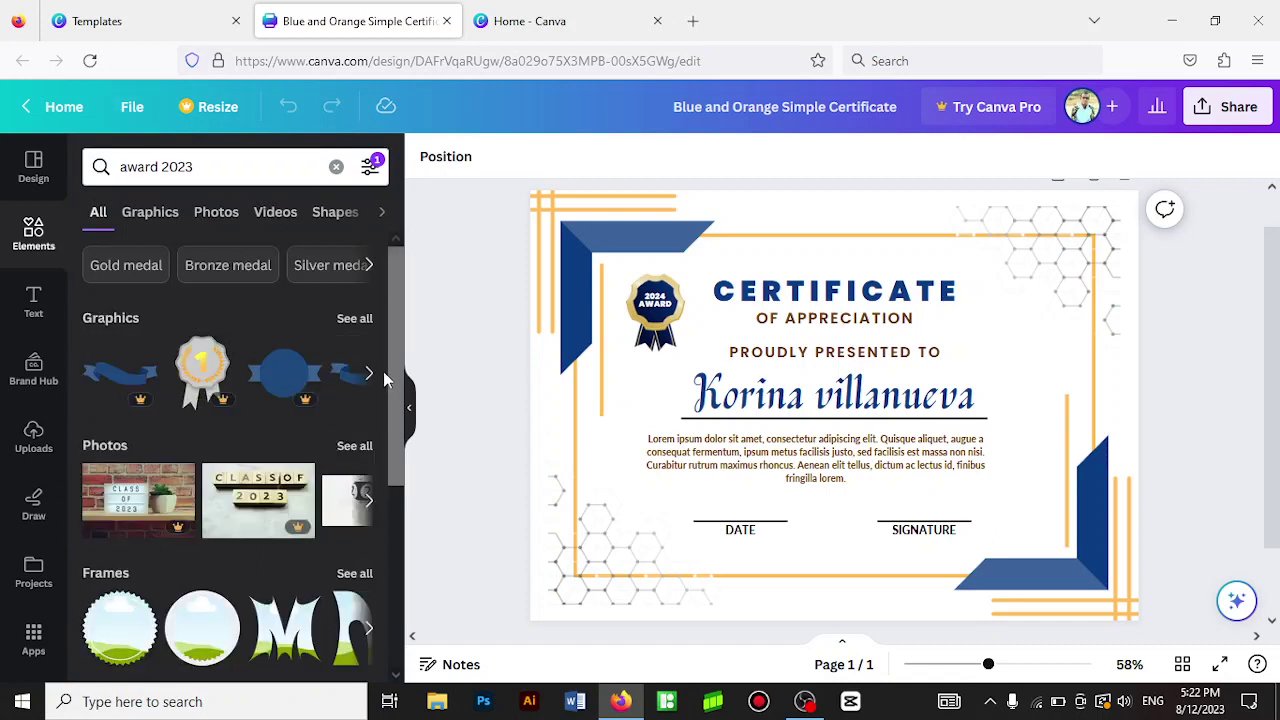
pyautogui.moveTo(395, 355)
pyautogui.mouseDown()
pyautogui.moveTo(420, 548)
pyautogui.moveTo(405, 360)
pyautogui.mouseUp()
pyautogui.click(355, 320)
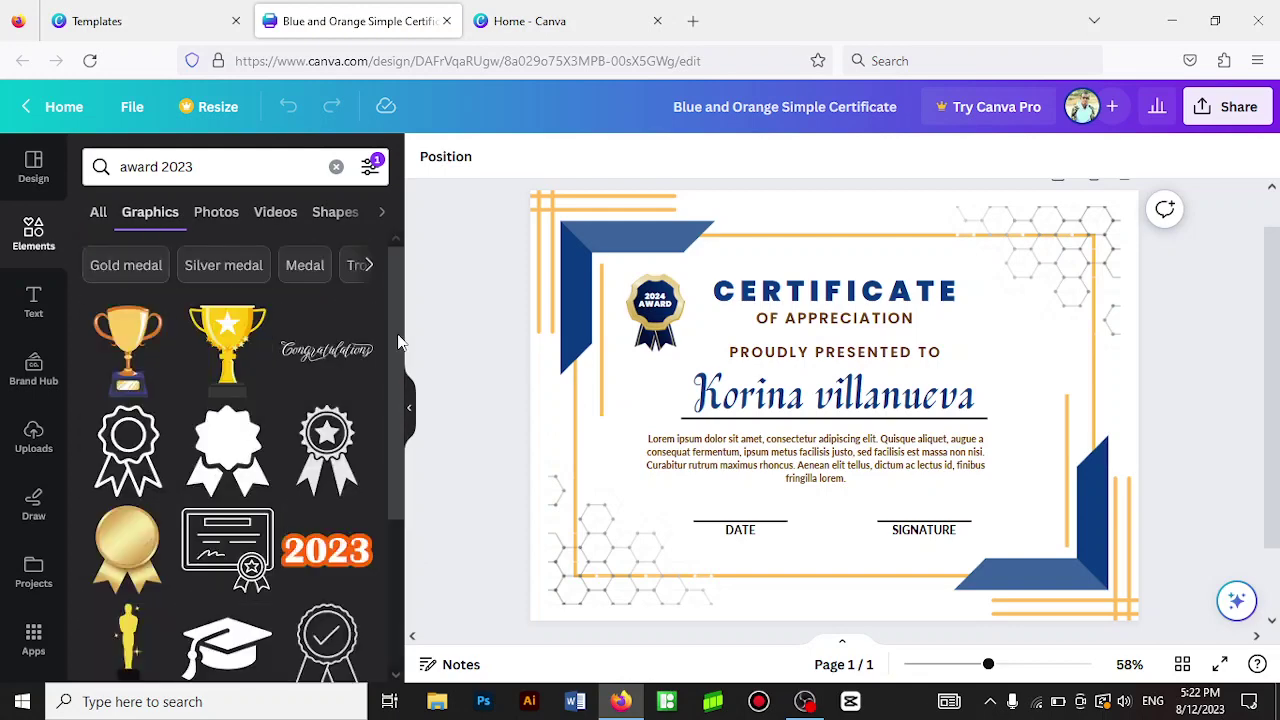
pyautogui.moveTo(398, 342); pyautogui.dragTo(434, 570)
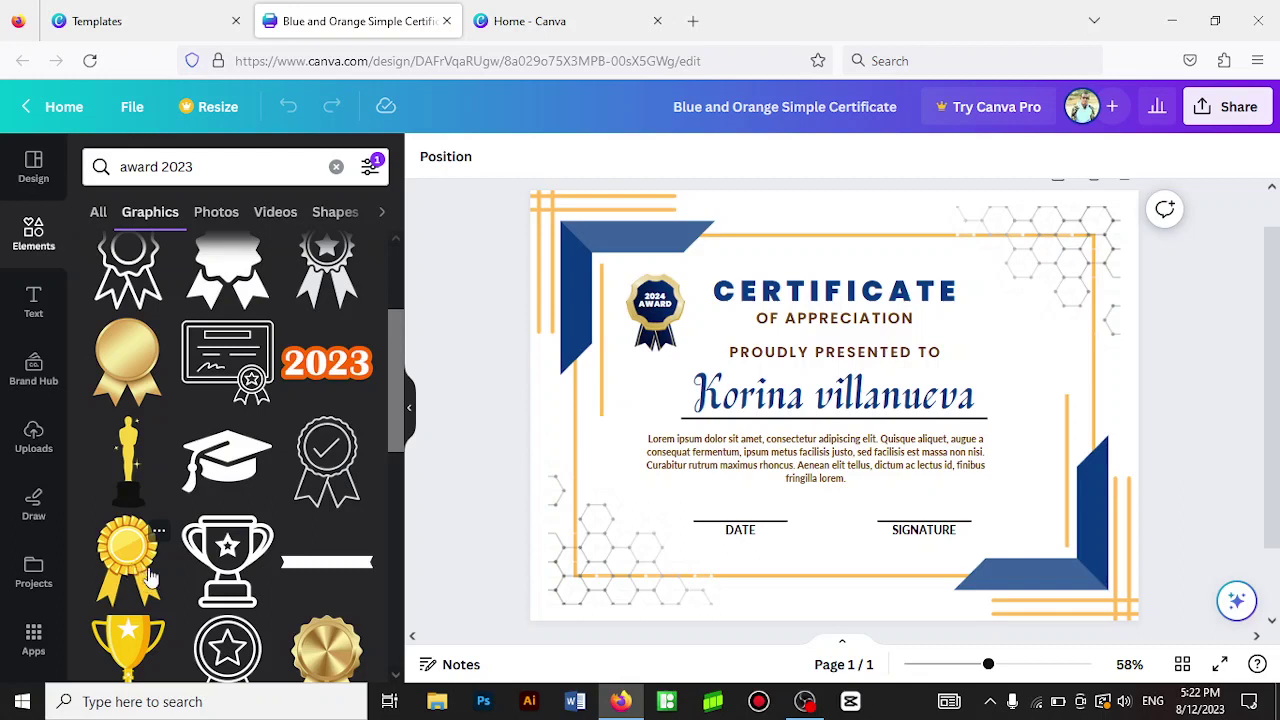
# - Remove the template's 2024 AWARD badge and its leftover empty text box
pyautogui.click(652, 333)
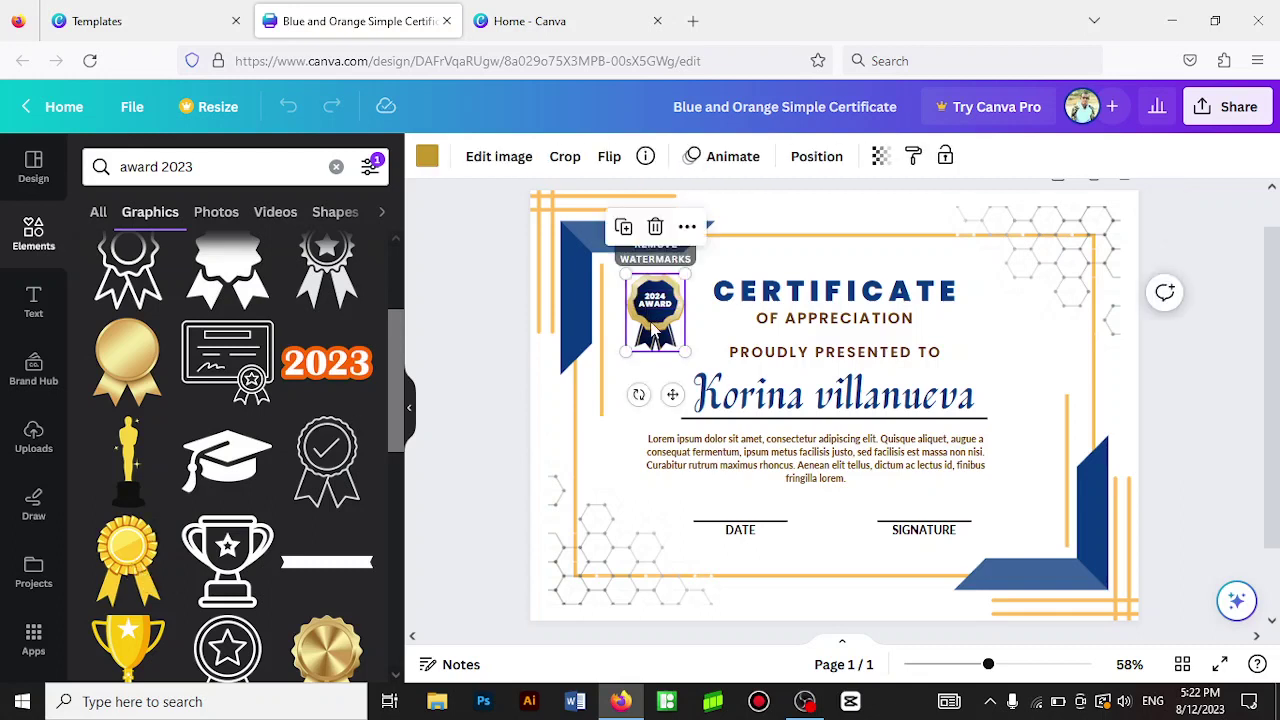
pyautogui.click(656, 229)
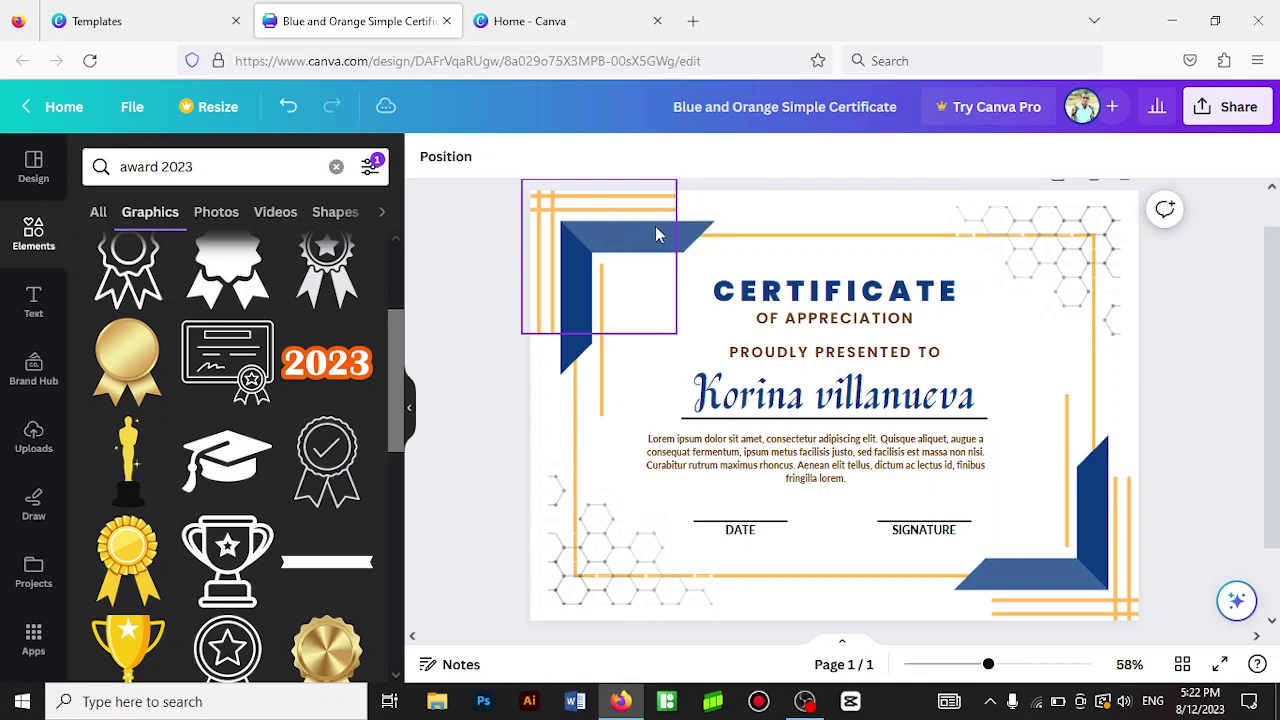
pyautogui.click(655, 308)
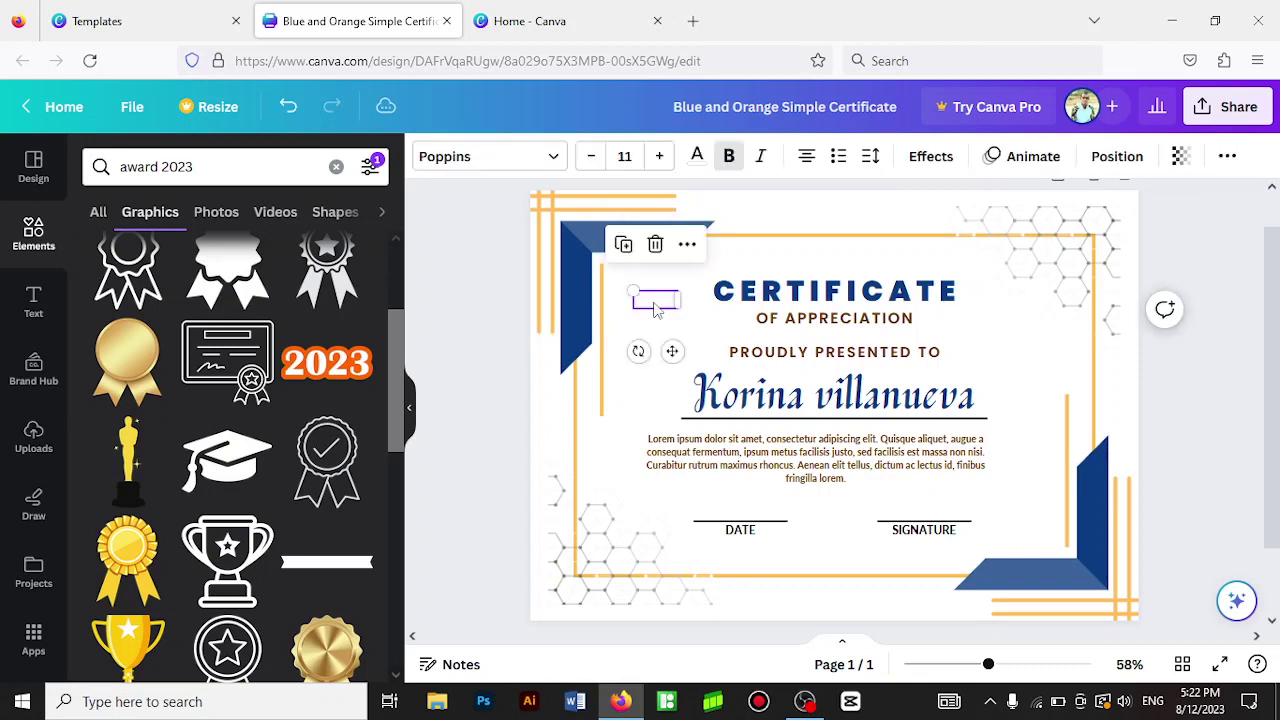
pyautogui.press('Delete')
pyautogui.click(656, 318)
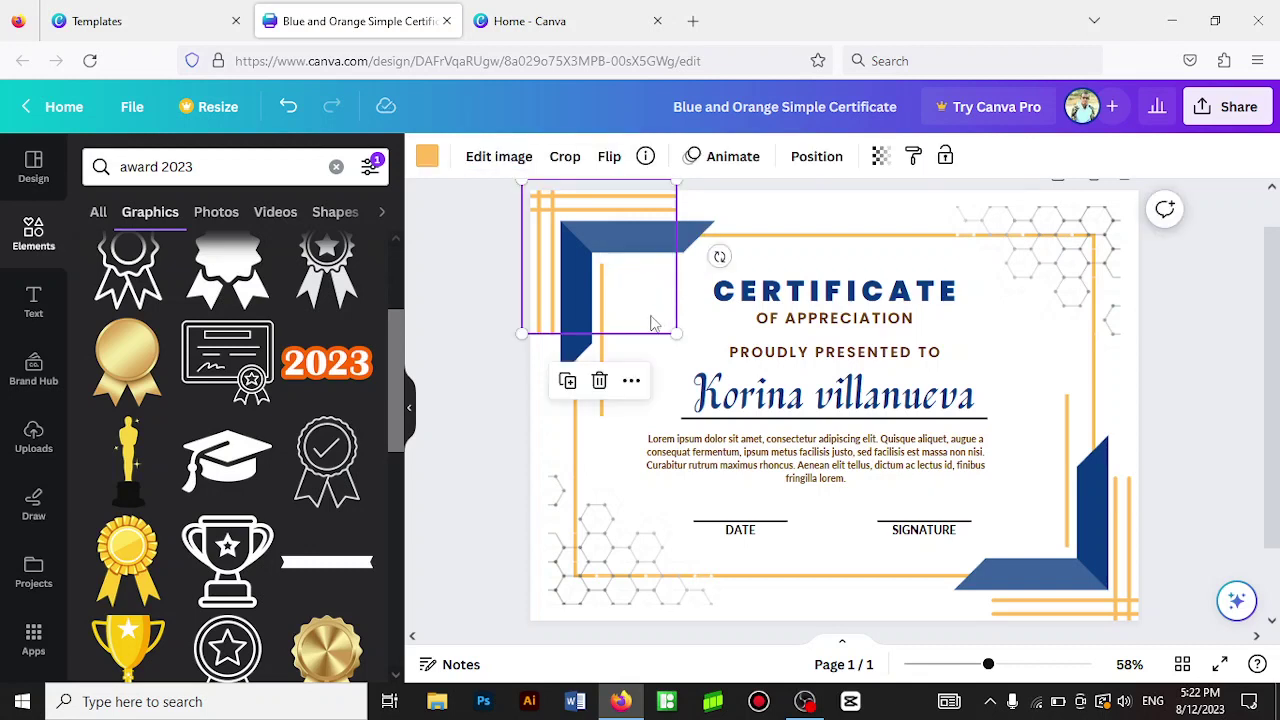
# - Add the gold ribbon medal, shrink it and place it left of the CERTIFICATE heading
pyautogui.click(127, 560)
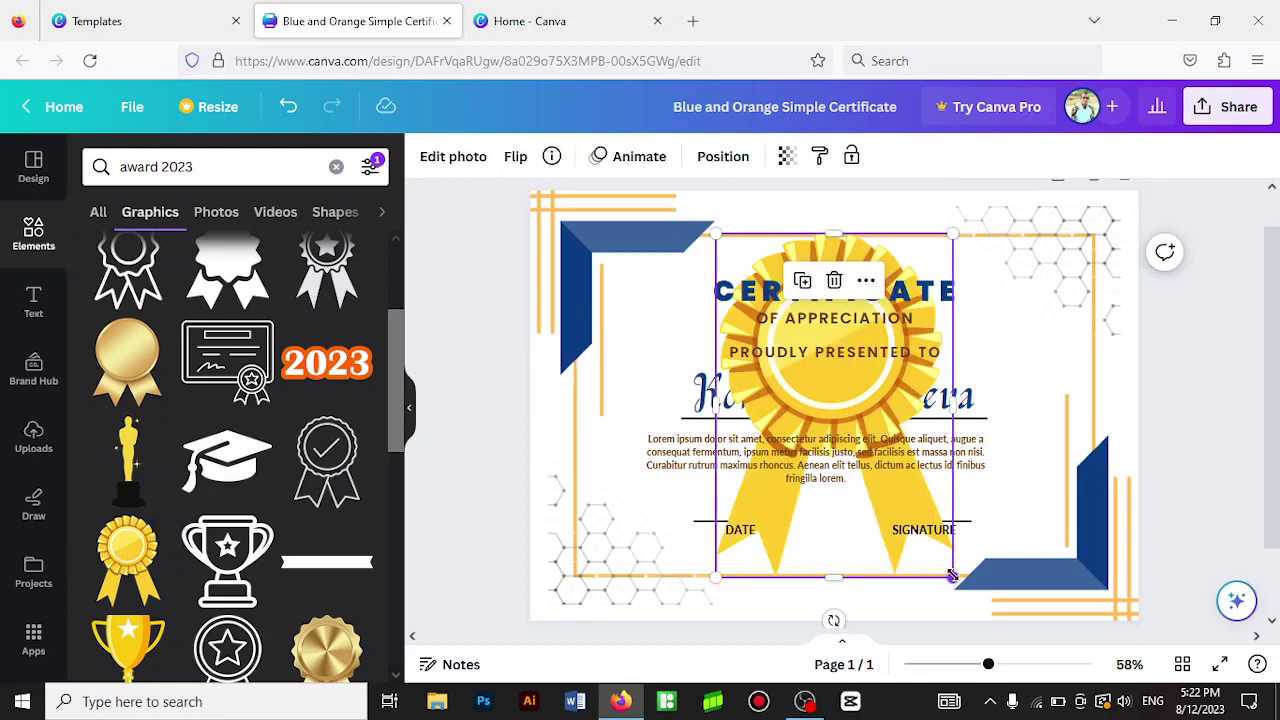
pyautogui.moveTo(952, 577); pyautogui.dragTo(815, 378)
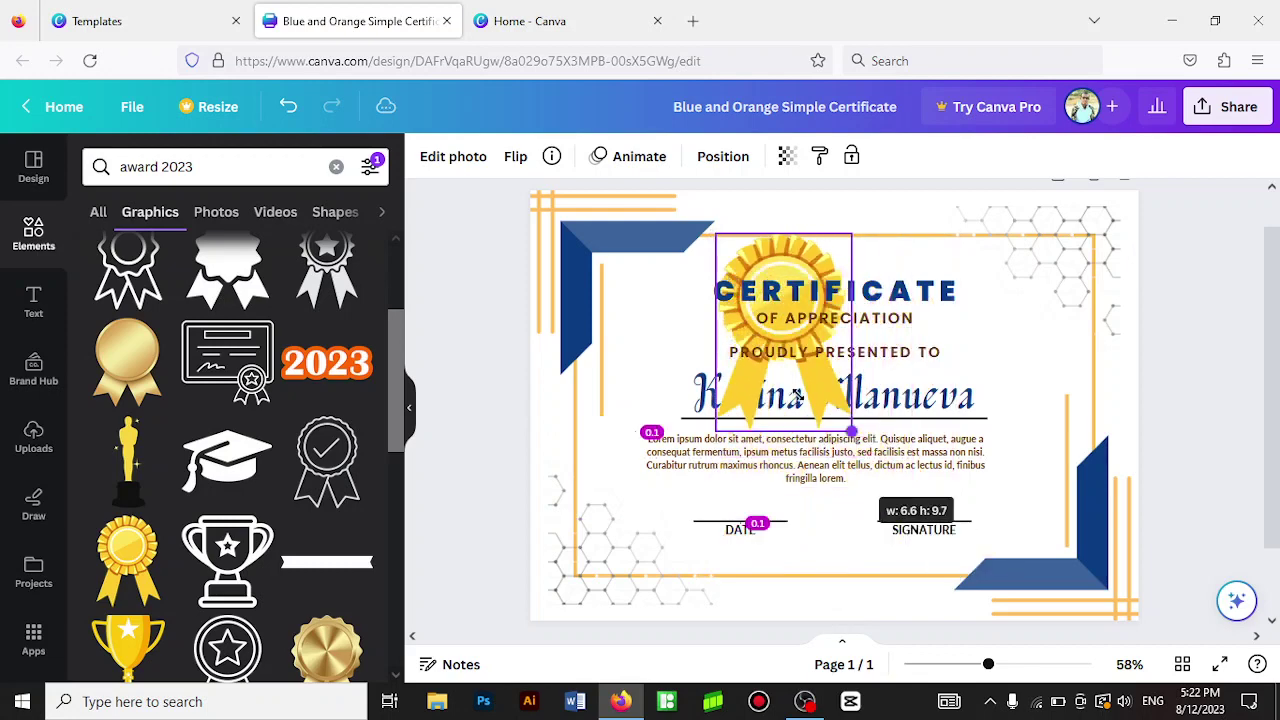
pyautogui.moveTo(765, 260); pyautogui.dragTo(657, 290)
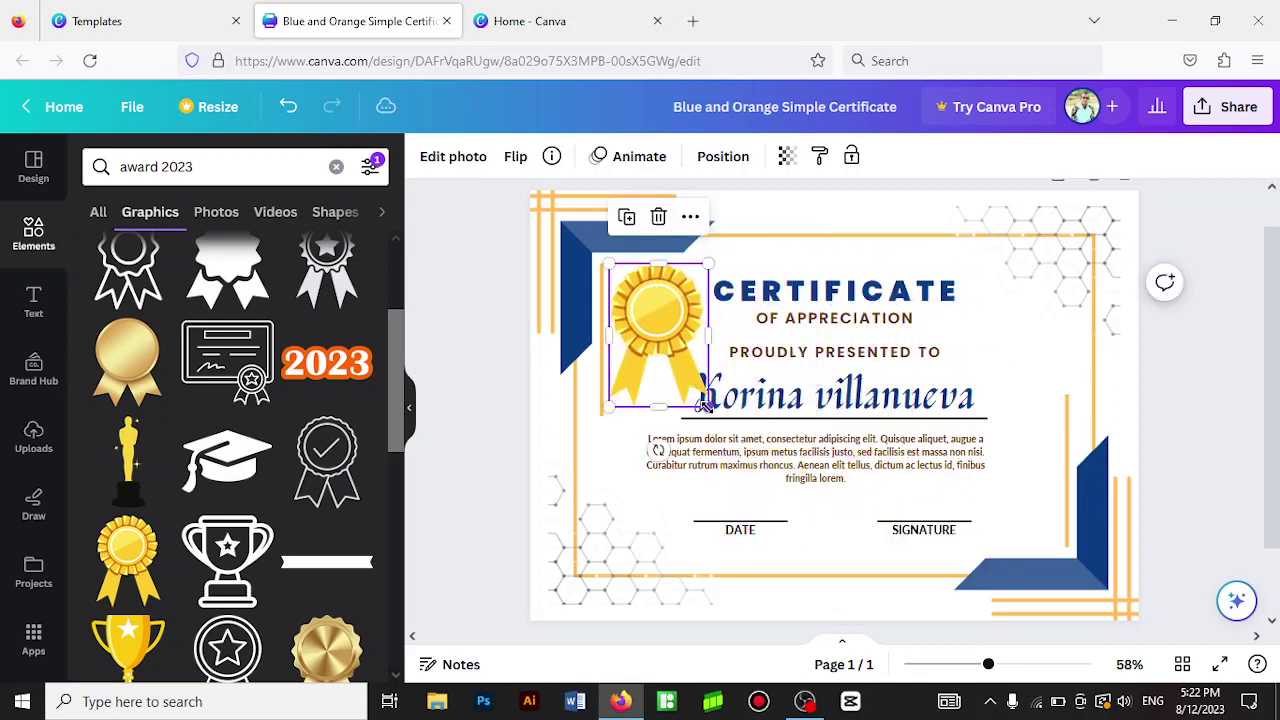
pyautogui.moveTo(704, 402); pyautogui.dragTo(670, 353)
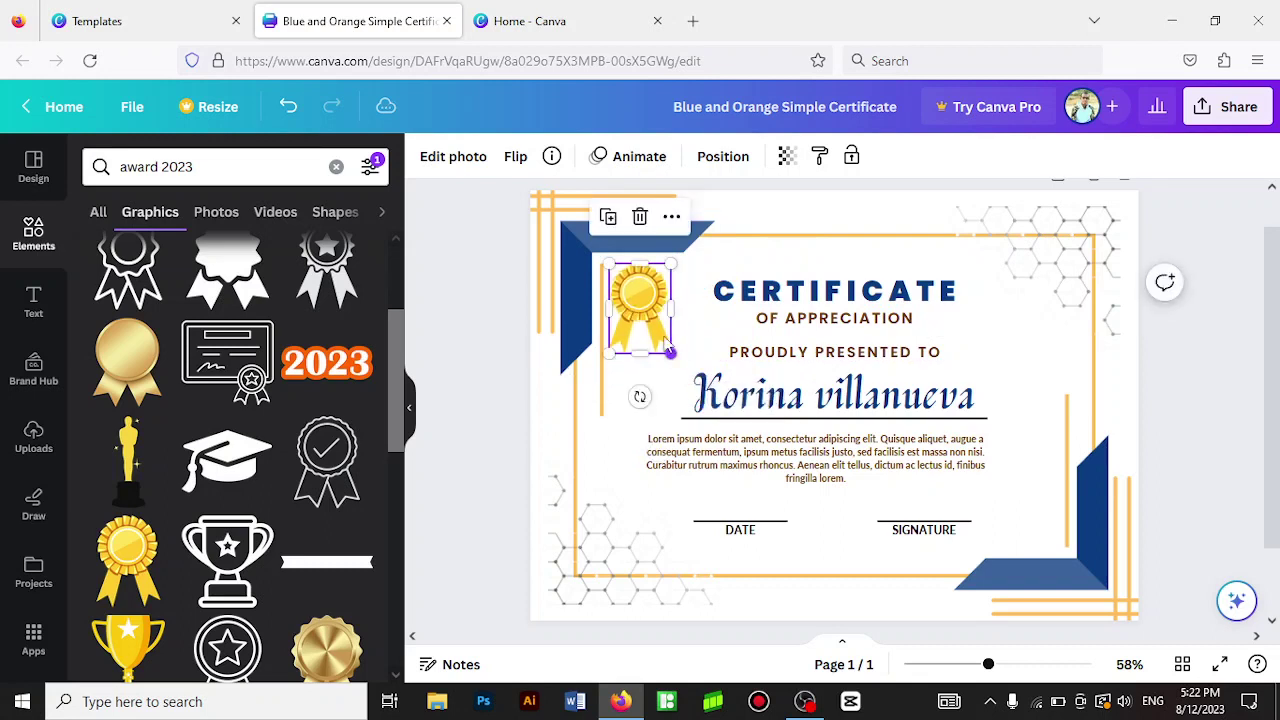
pyautogui.moveTo(645, 300); pyautogui.dragTo(651, 307)
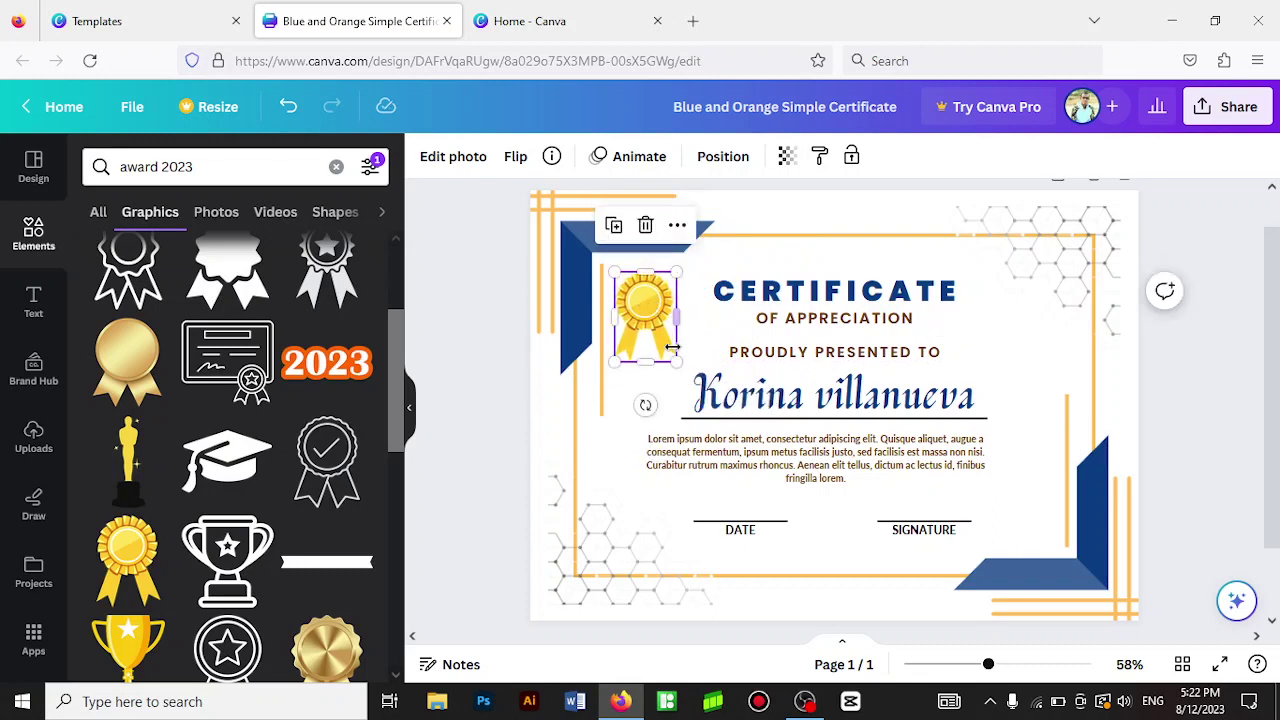
pyautogui.moveTo(677, 361); pyautogui.dragTo(697, 380)
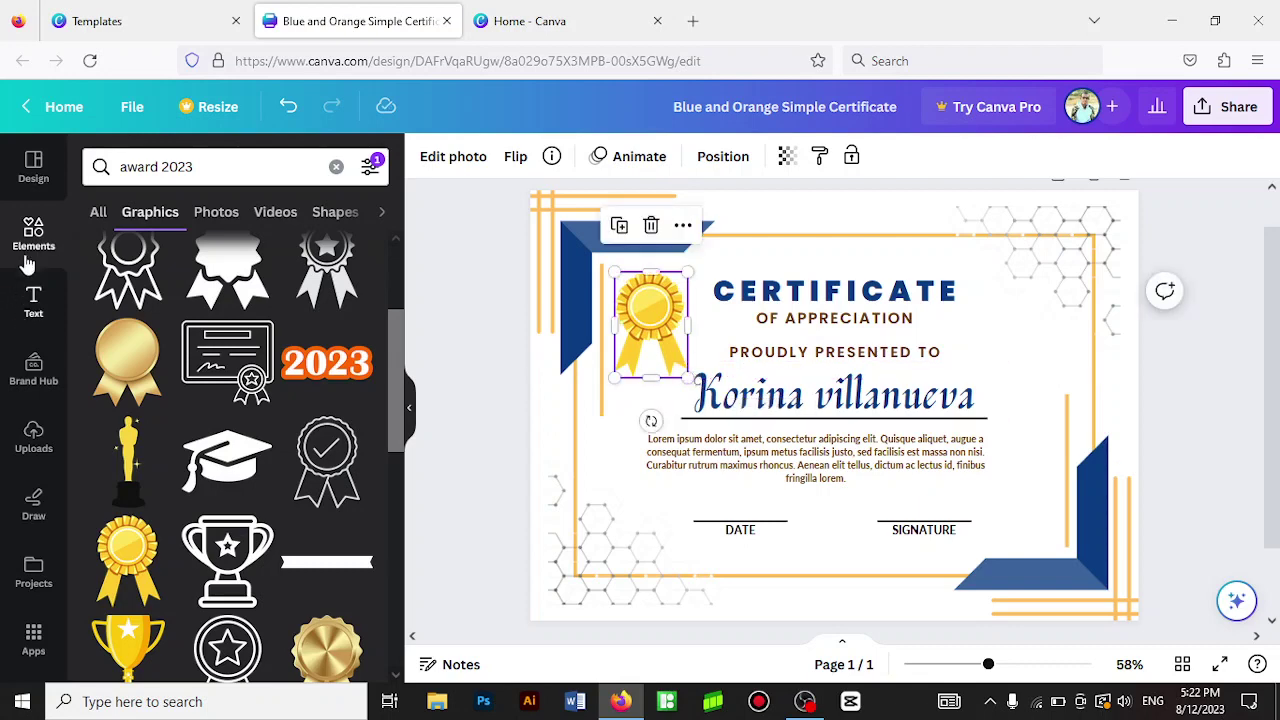
# - Add a heading text box reading 'AWARD' and '2023' on two lines
pyautogui.click(34, 305)
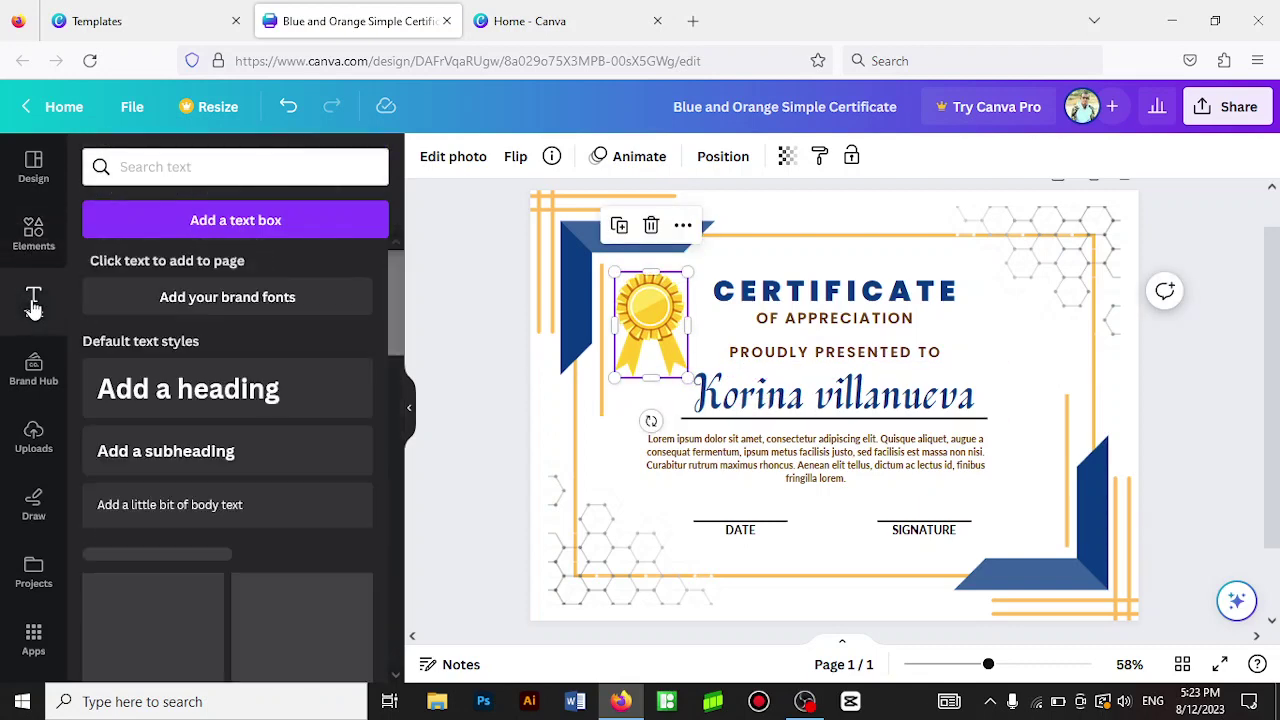
pyautogui.click(152, 397)
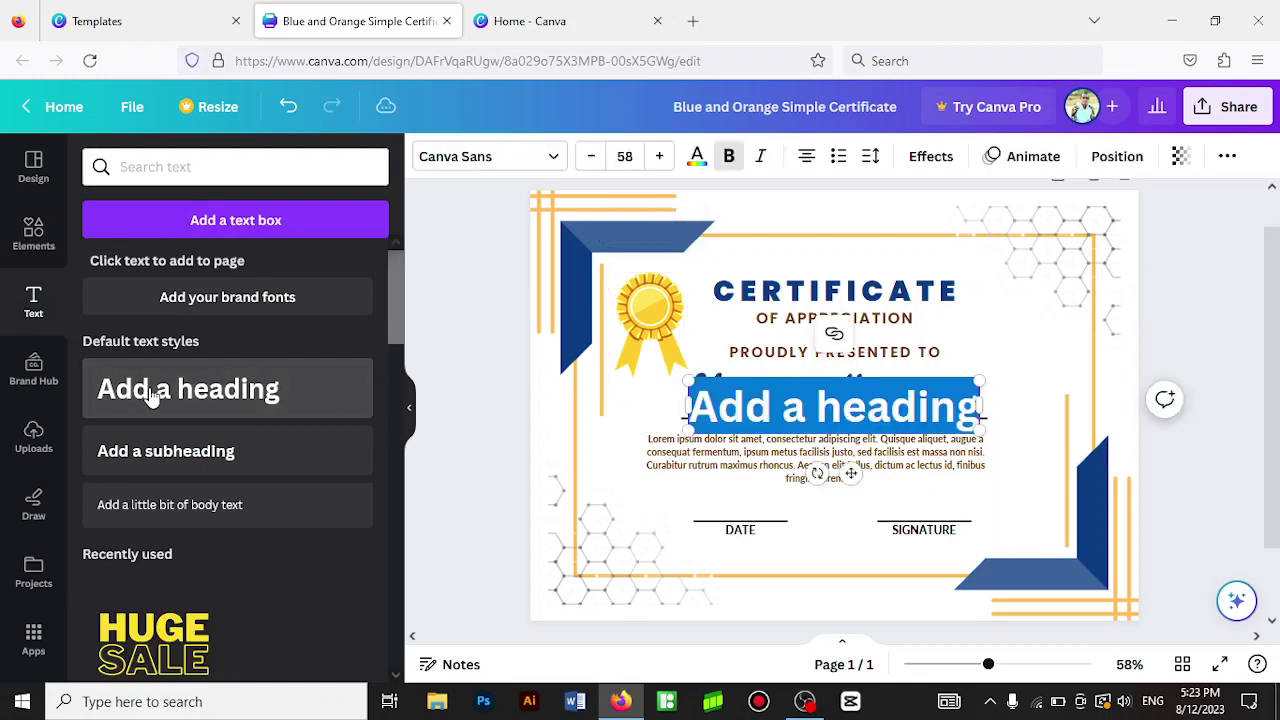
pyautogui.write('AWA')
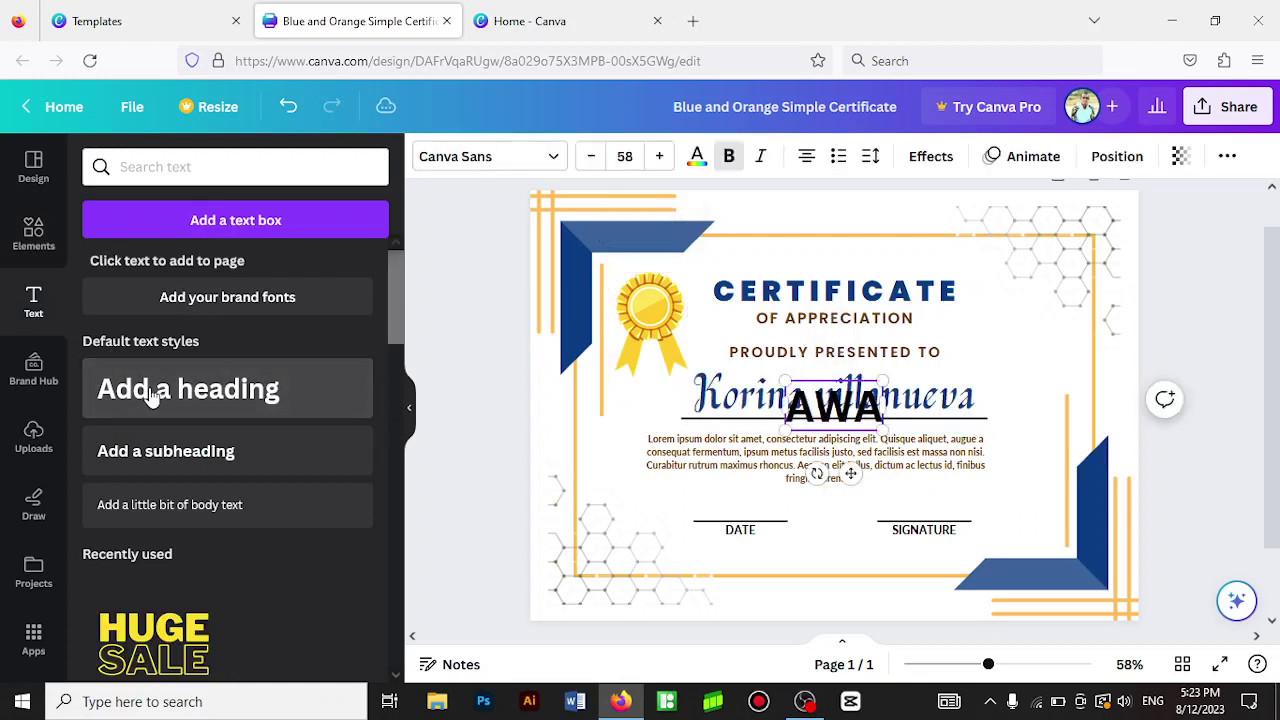
pyautogui.write('RD')
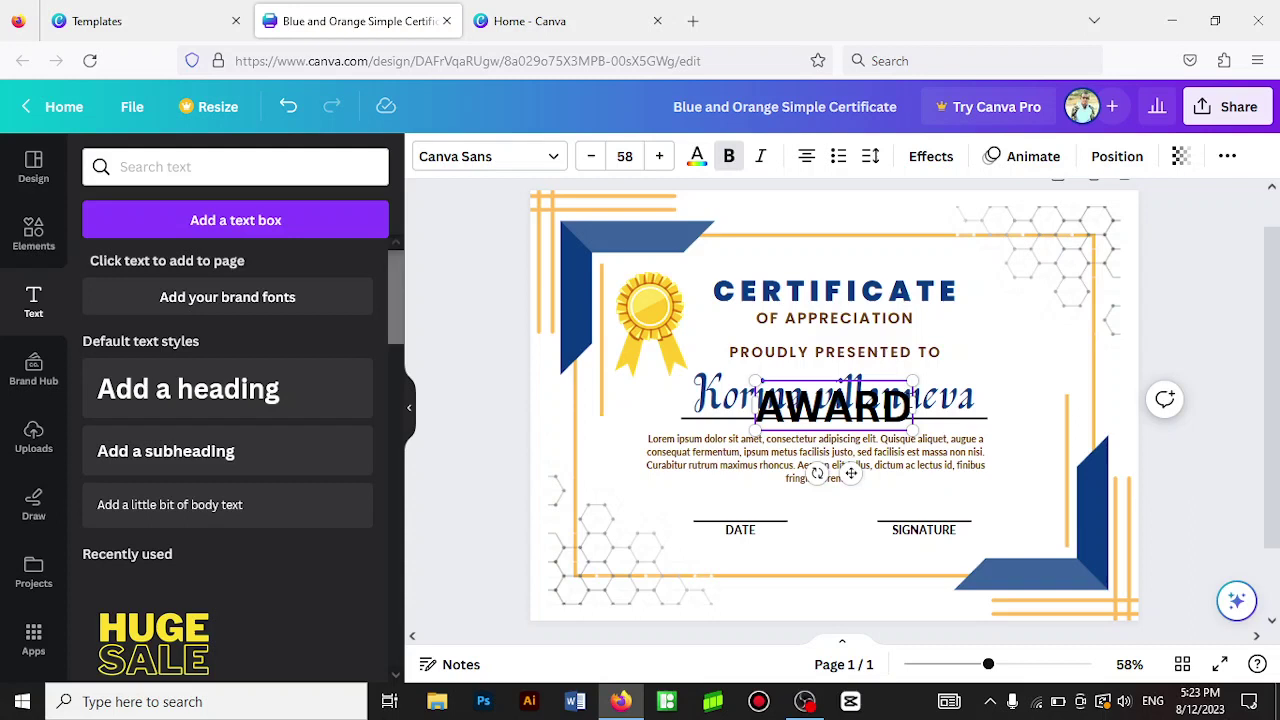
pyautogui.press('Return')
pyautogui.write('2023')
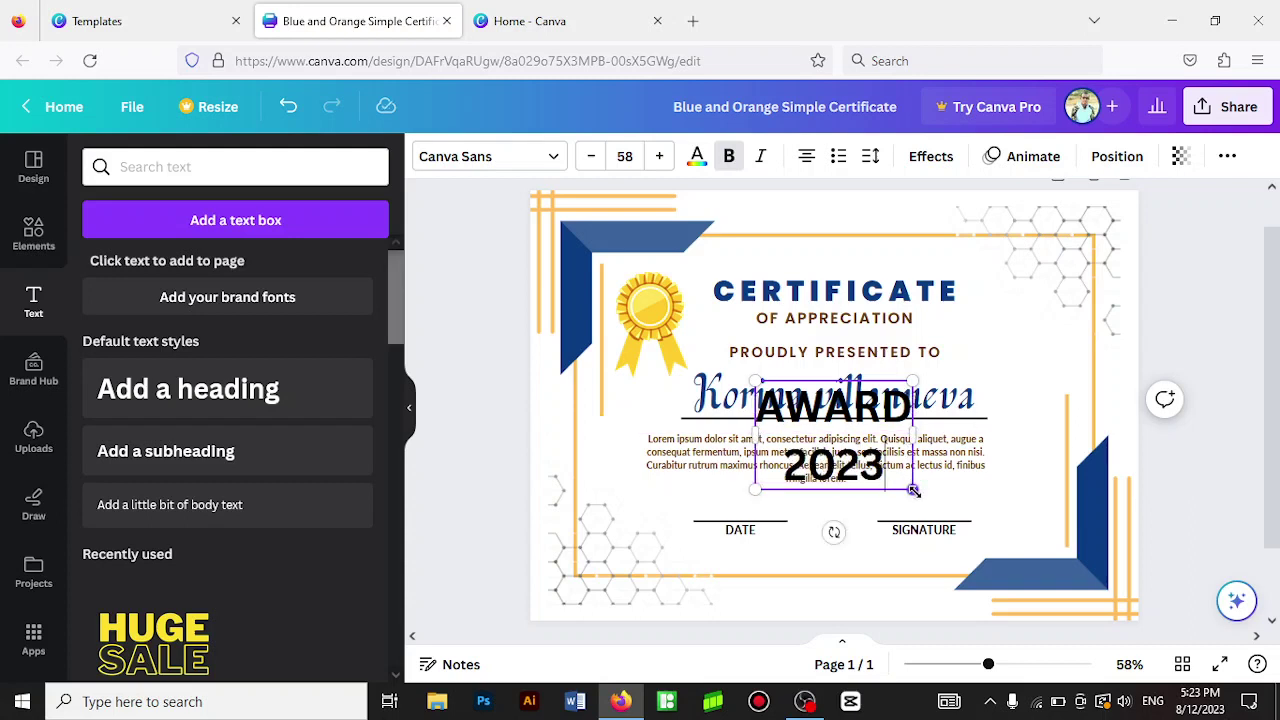
# - Shrink the AWARD 2023 text and centre it on the gold medal
pyautogui.moveTo(913, 490); pyautogui.dragTo(831, 427)
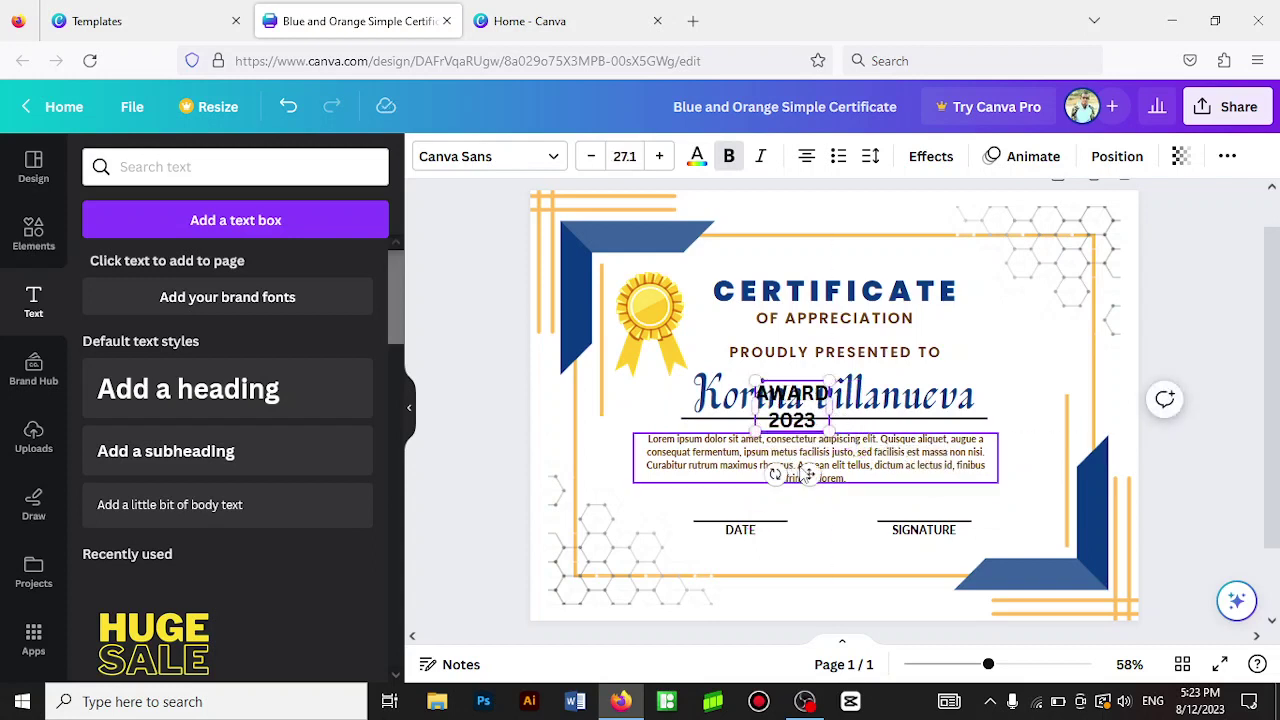
pyautogui.moveTo(809, 475)
pyautogui.mouseDown()
pyautogui.moveTo(762, 423)
pyautogui.moveTo(637, 351)
pyautogui.moveTo(655, 308)
pyautogui.mouseUp()
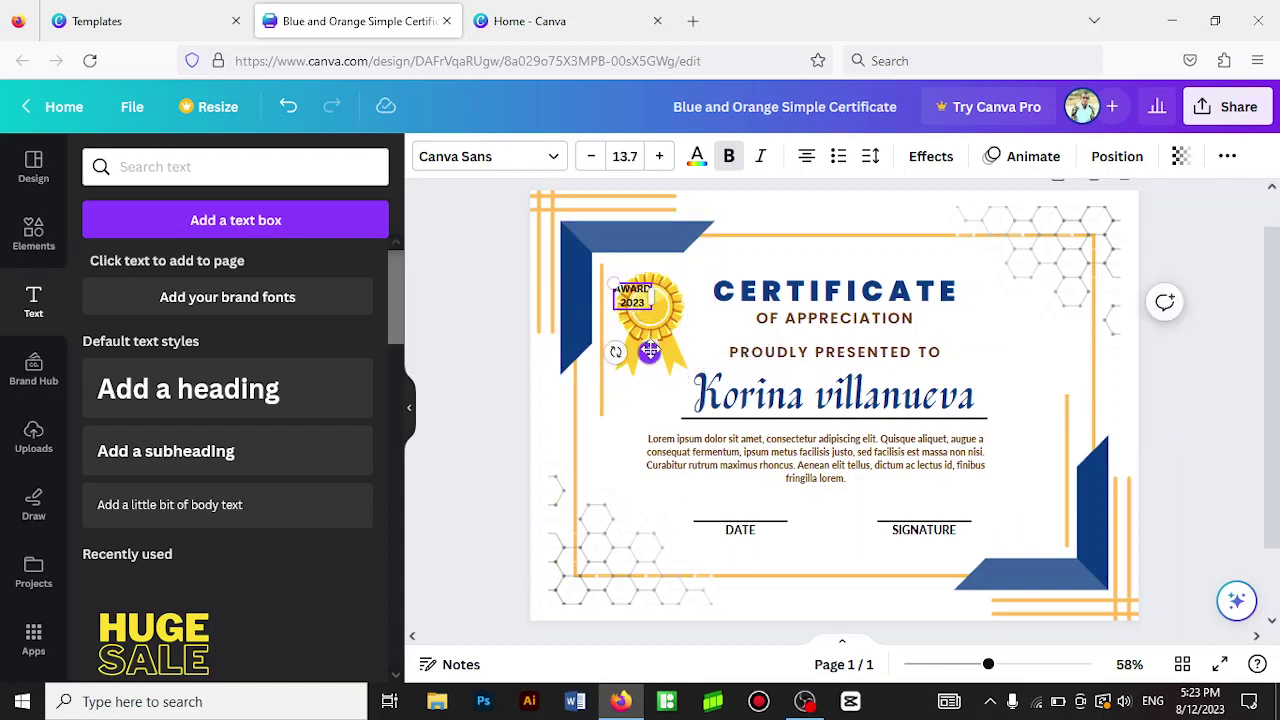
pyautogui.moveTo(649, 352)
pyautogui.mouseDown()
pyautogui.moveTo(671, 360)
pyautogui.moveTo(671, 319)
pyautogui.mouseUp()
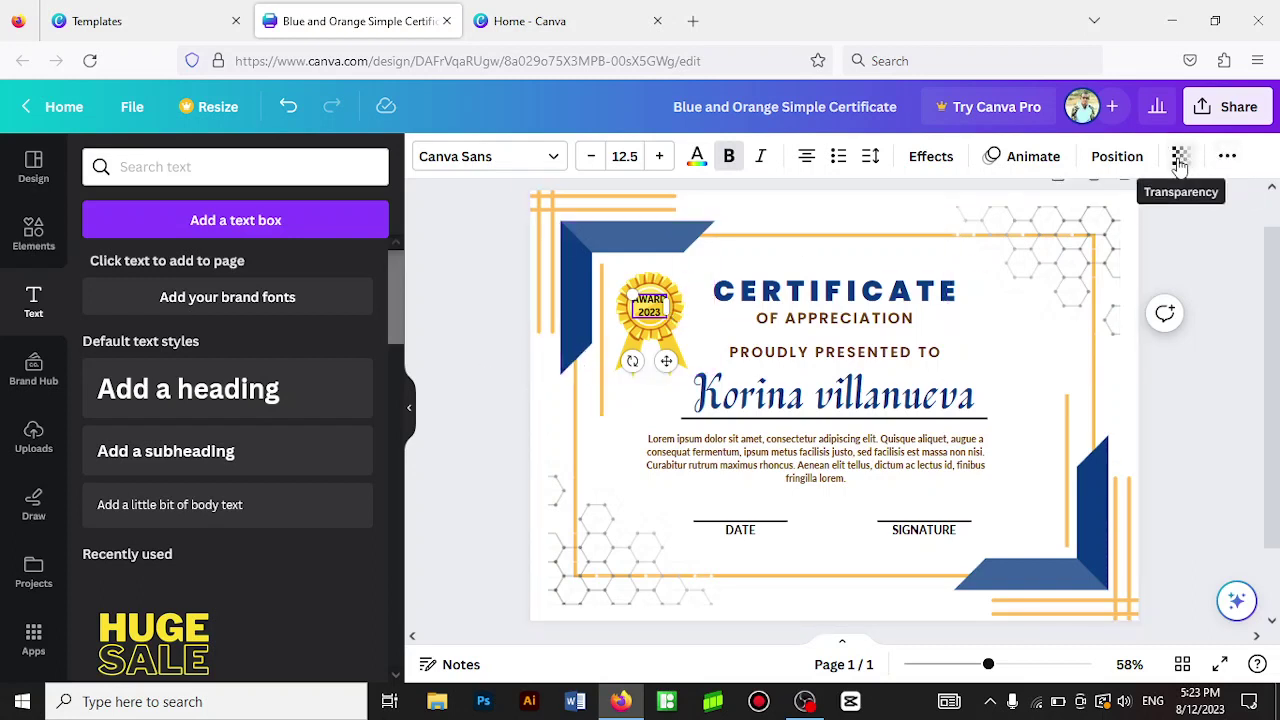
pyautogui.click(1180, 160)
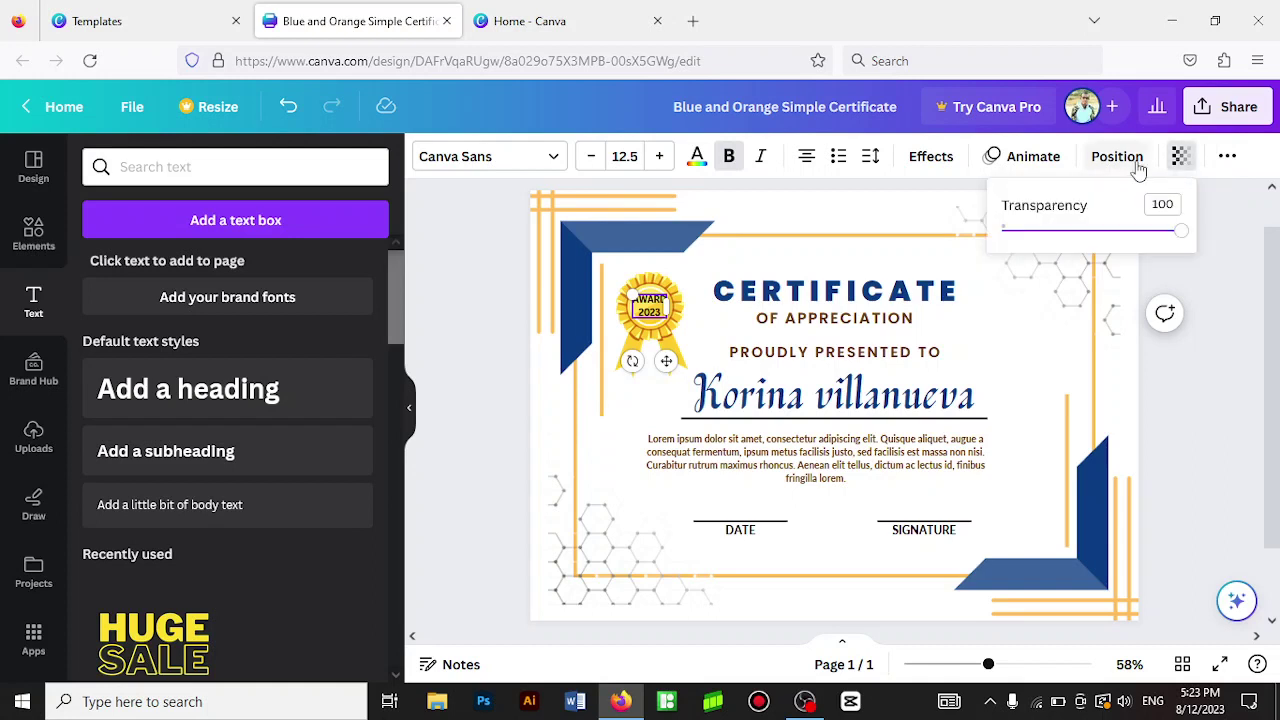
pyautogui.click(1136, 166)
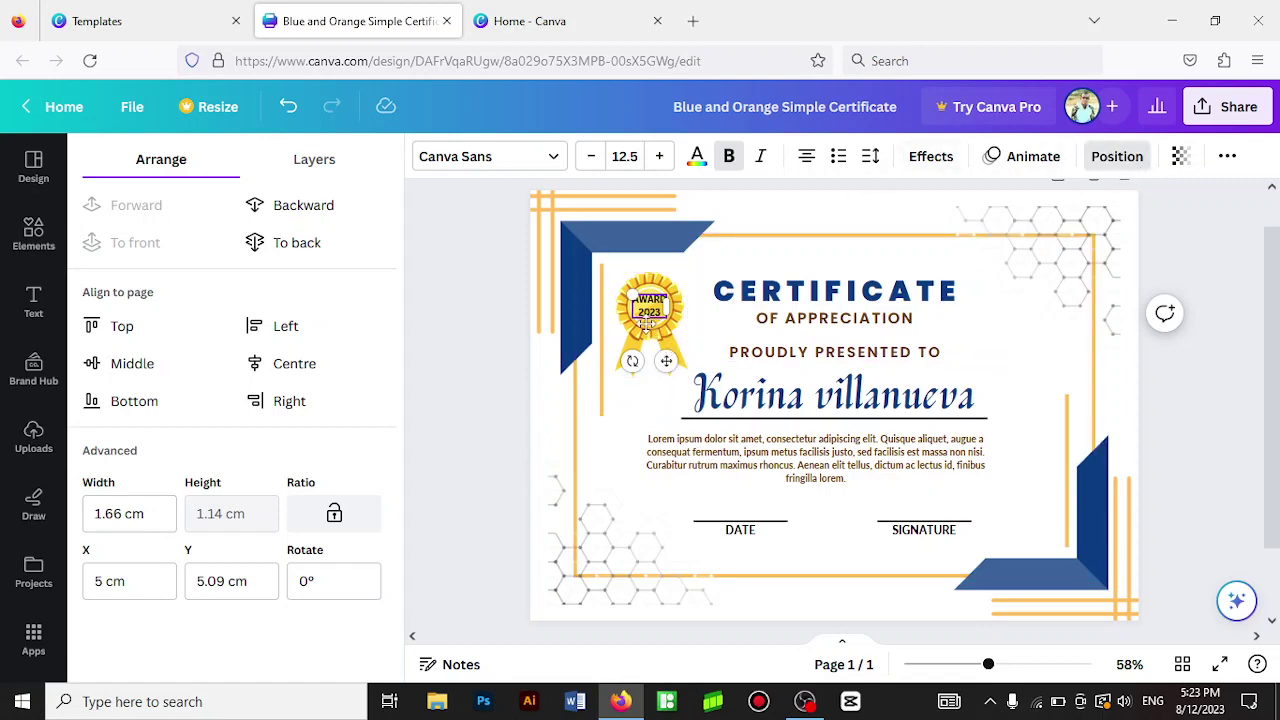
pyautogui.click(34, 170)
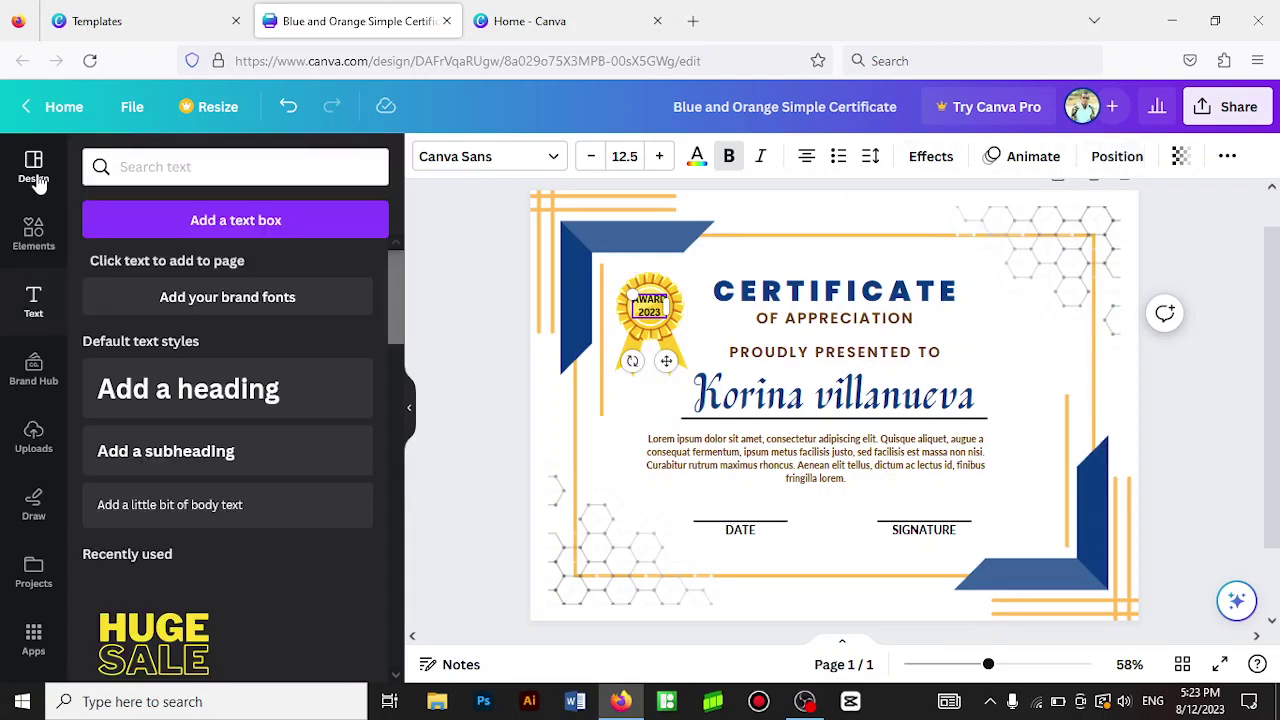
# - Replace CERTIFICATE with 'SHAHADO', enlarge it to 52.3 Poppins and shift it slightly right
pyautogui.doubleClick(807, 293)
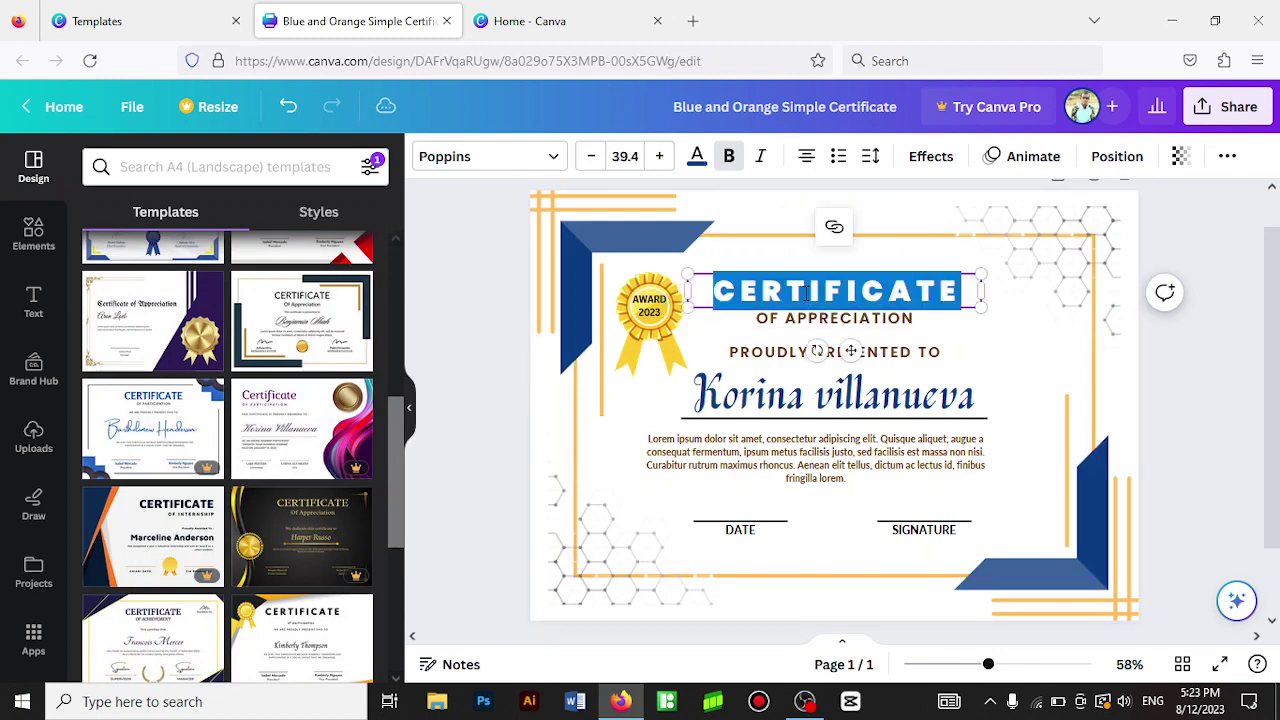
pyautogui.write('S')
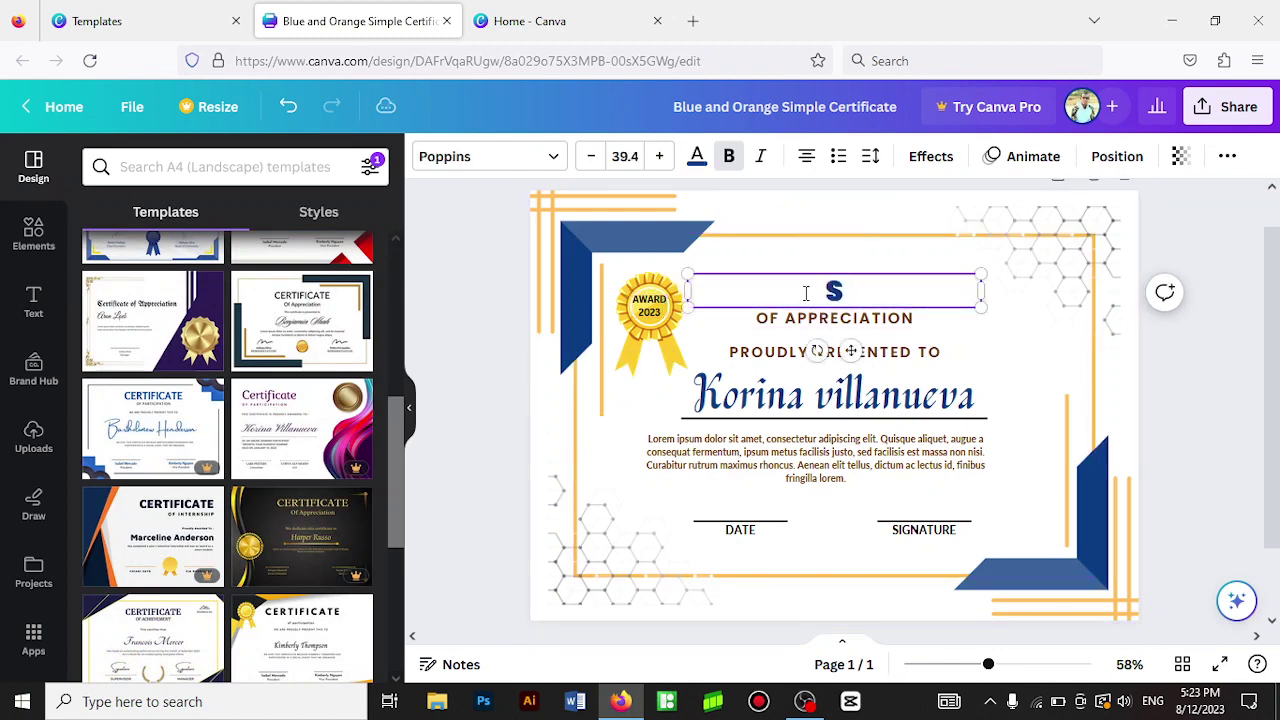
pyautogui.write('HAH')
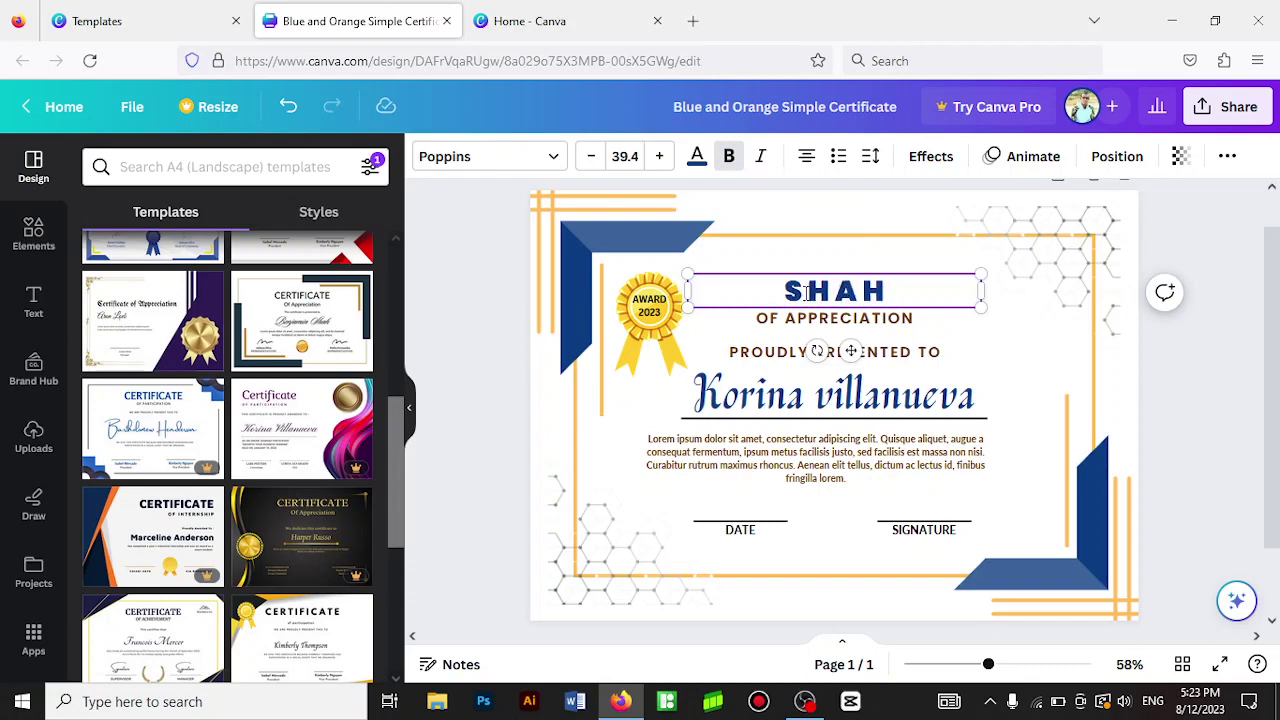
pyautogui.write('ADO')
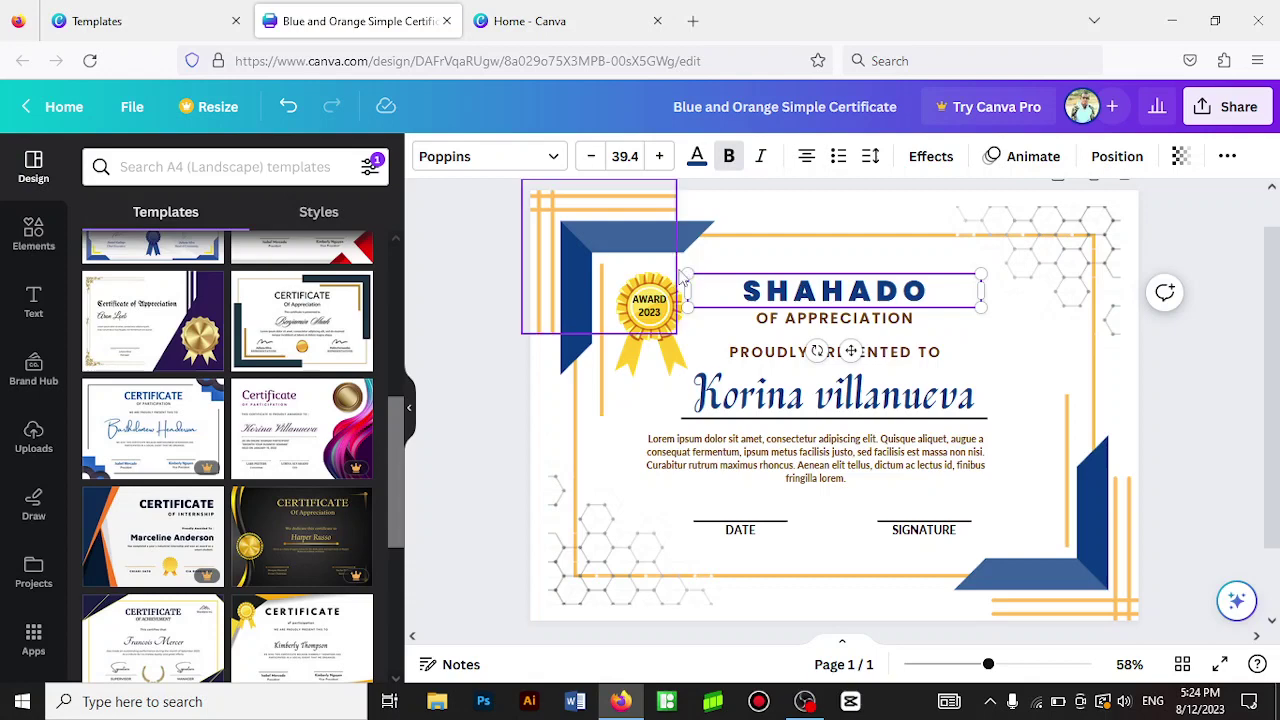
pyautogui.moveTo(687, 274); pyautogui.dragTo(614, 266)
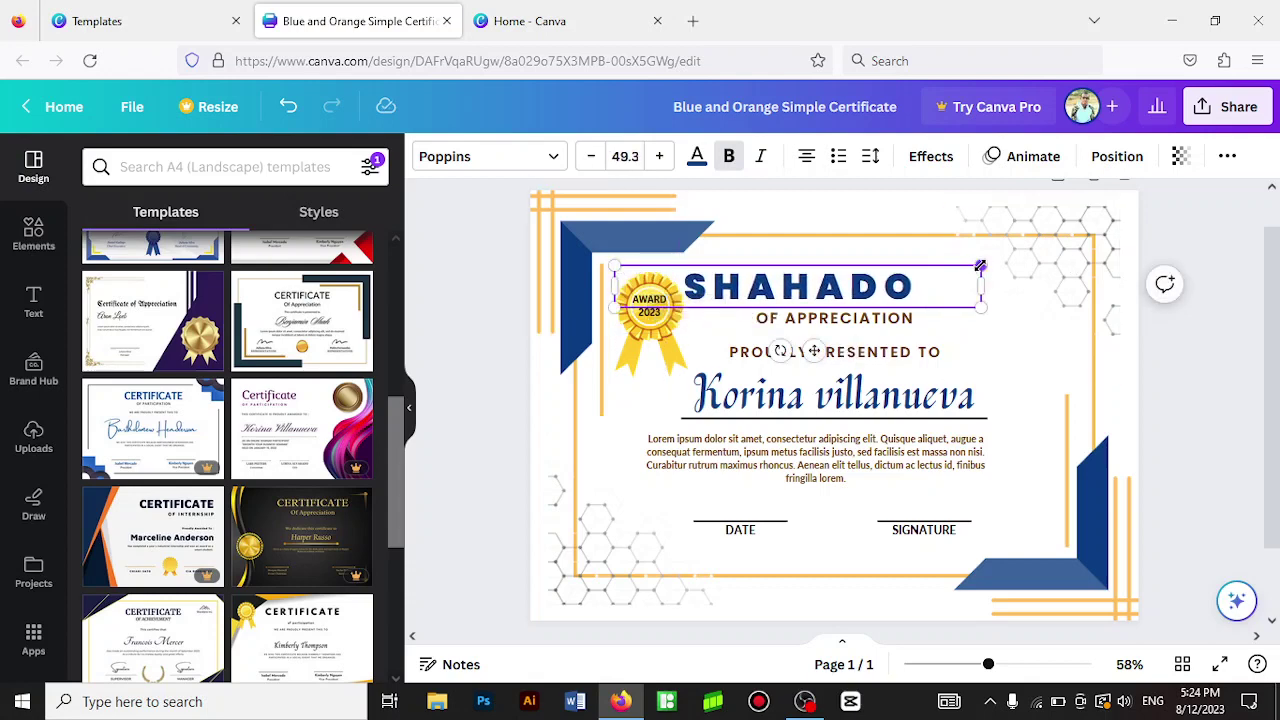
pyautogui.moveTo(980, 266); pyautogui.dragTo(1003, 264)
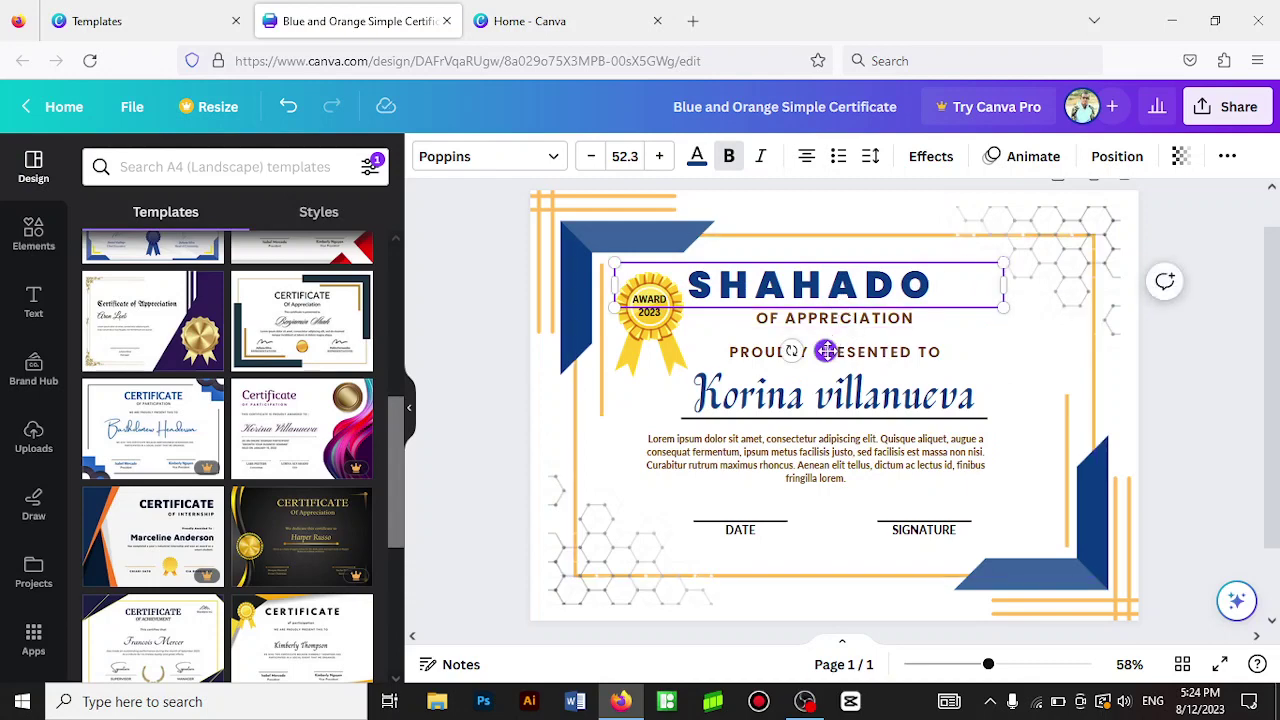
pyautogui.moveTo(826, 351); pyautogui.dragTo(832, 352)
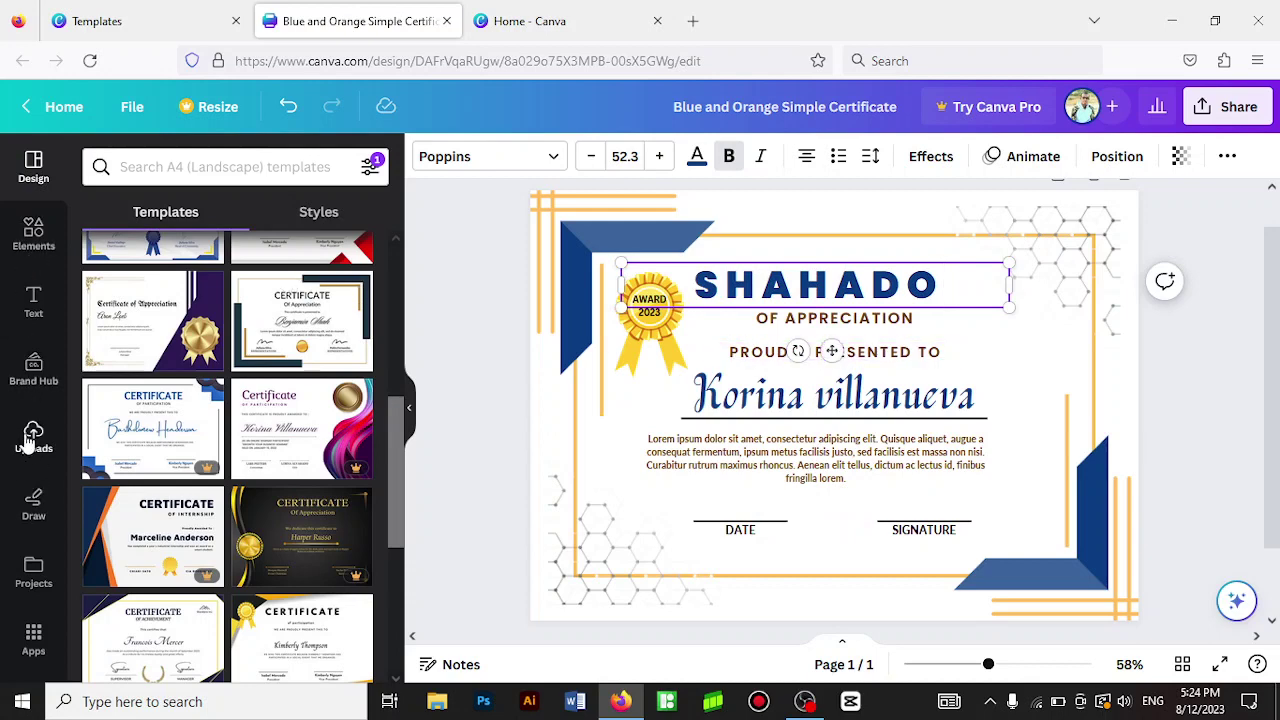
# - Add the uploaded Maan Academy logo to the certificate and shrink it toward the top-right
pyautogui.click(31, 438)
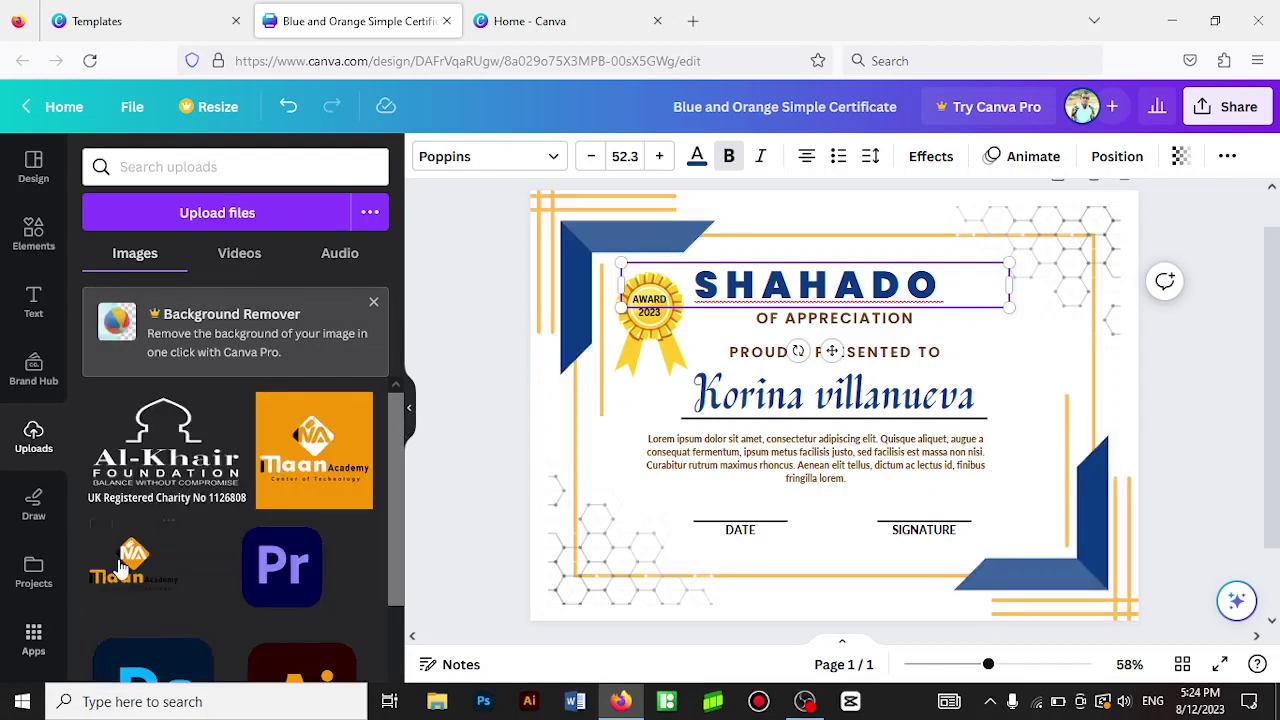
pyautogui.click(135, 562)
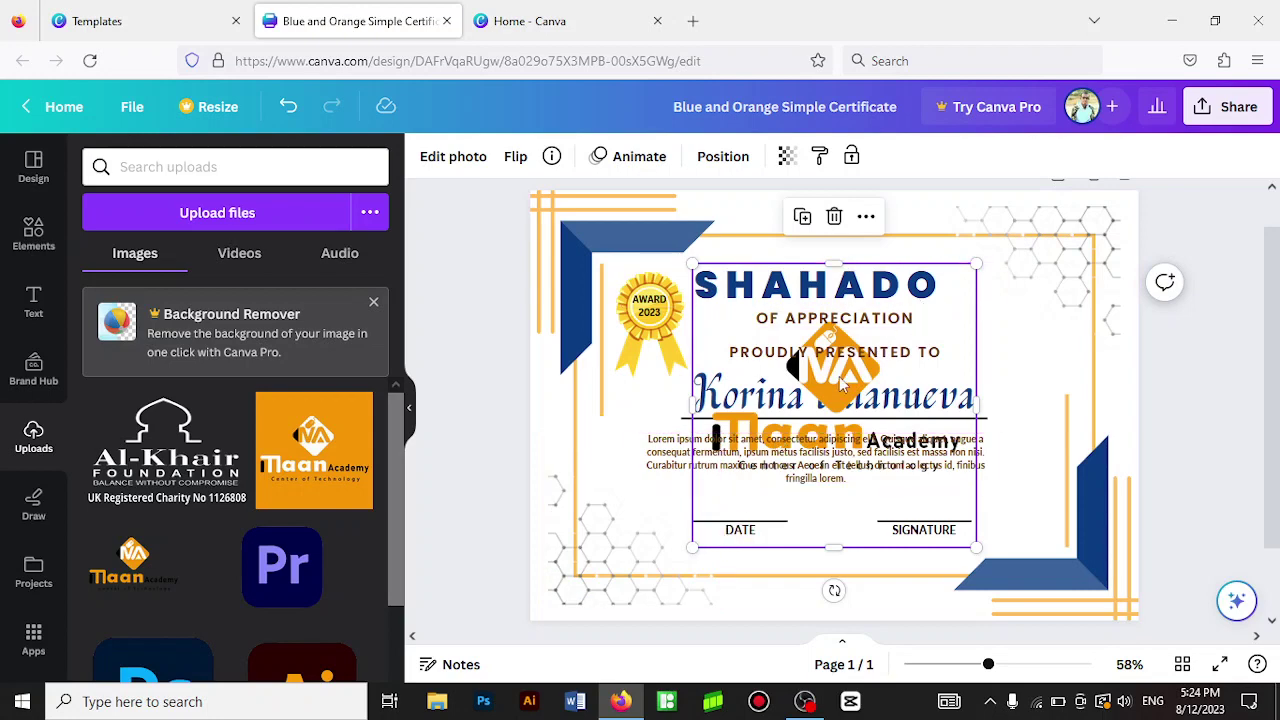
pyautogui.moveTo(834, 368)
pyautogui.mouseDown()
pyautogui.moveTo(989, 335)
pyautogui.moveTo(995, 316)
pyautogui.mouseUp()
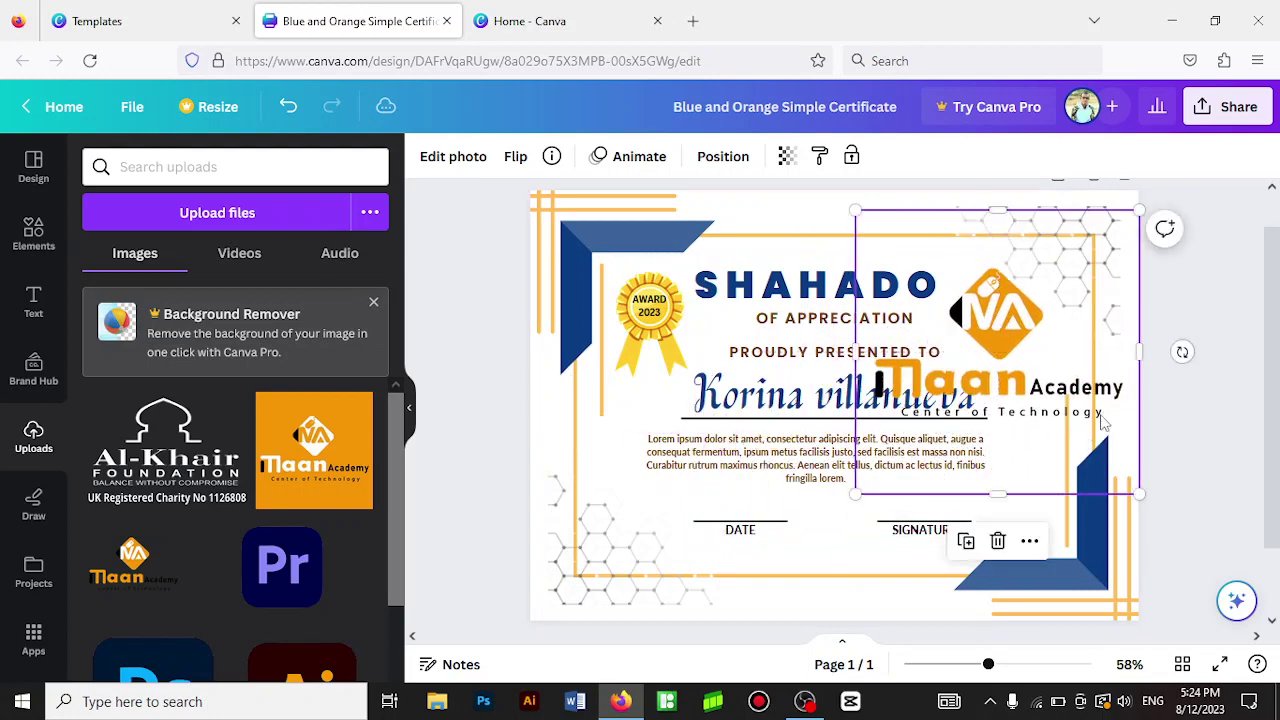
pyautogui.moveTo(1138, 494); pyautogui.dragTo(978, 333)
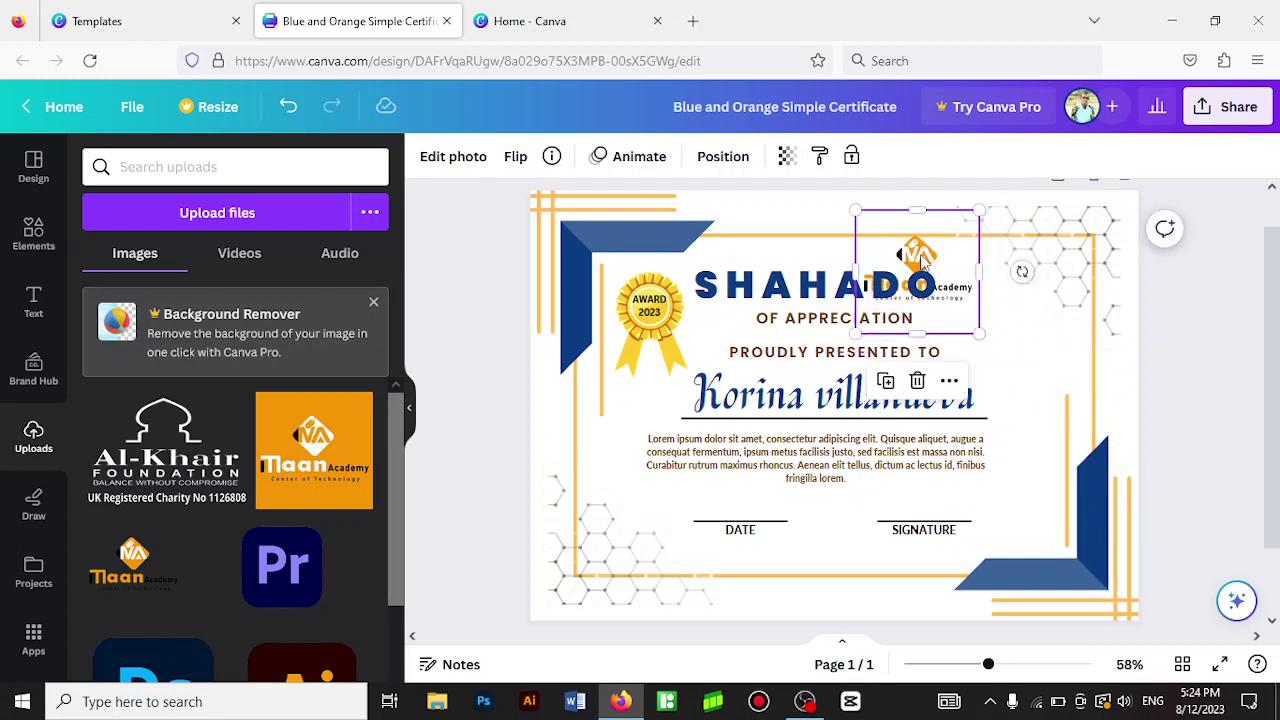
# - Shrink the logo further and settle it top-right, just beside the SHAHADO heading
pyautogui.moveTo(921, 259); pyautogui.dragTo(1001, 305)
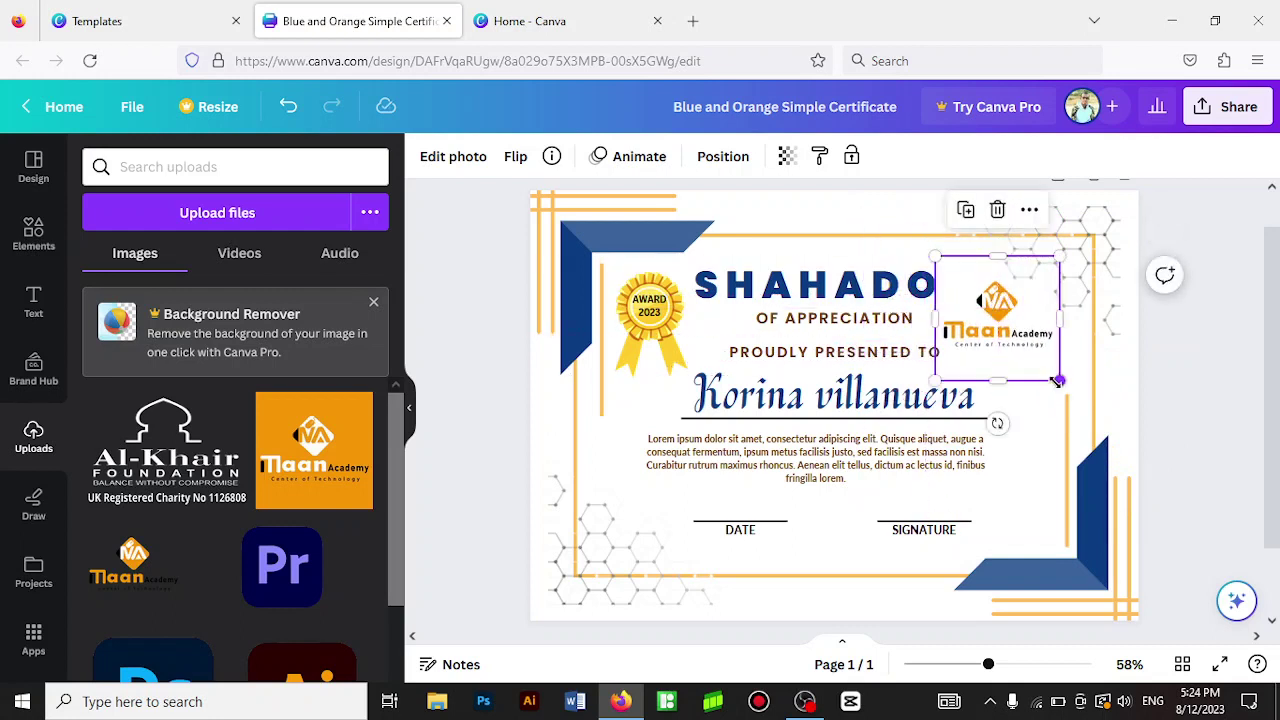
pyautogui.moveTo(1044, 370); pyautogui.dragTo(1010, 336)
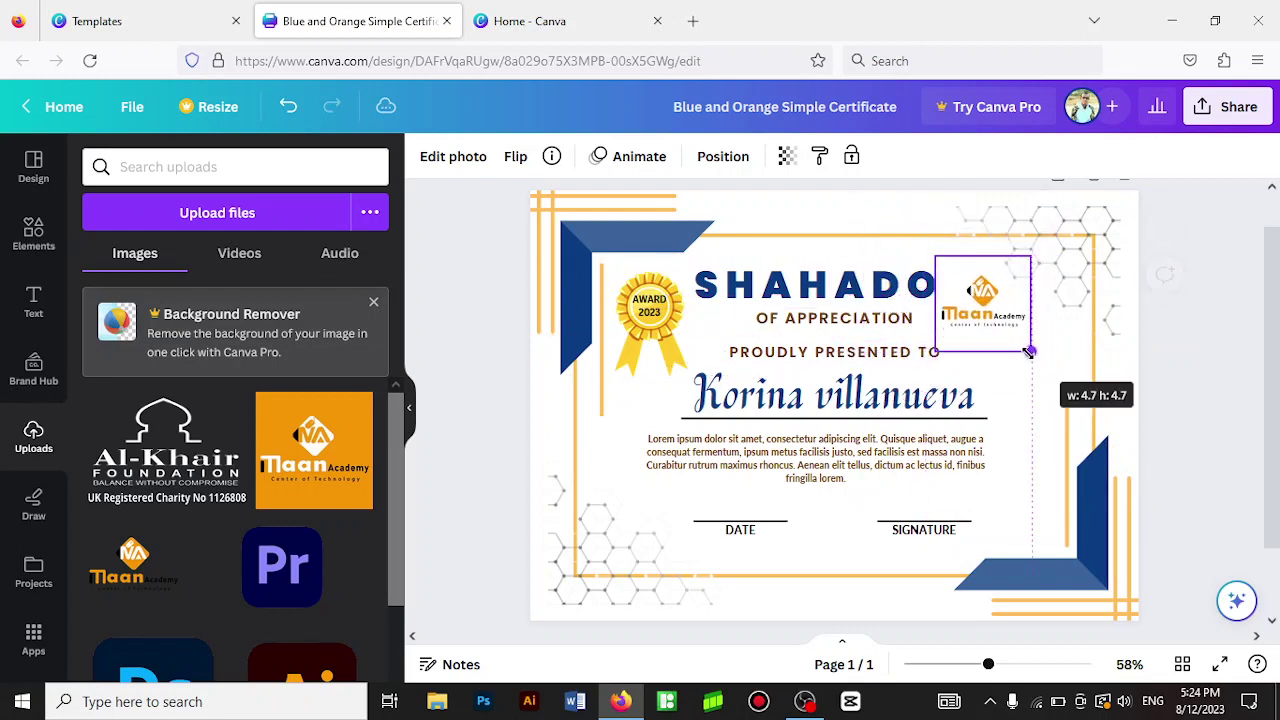
pyautogui.click(981, 300)
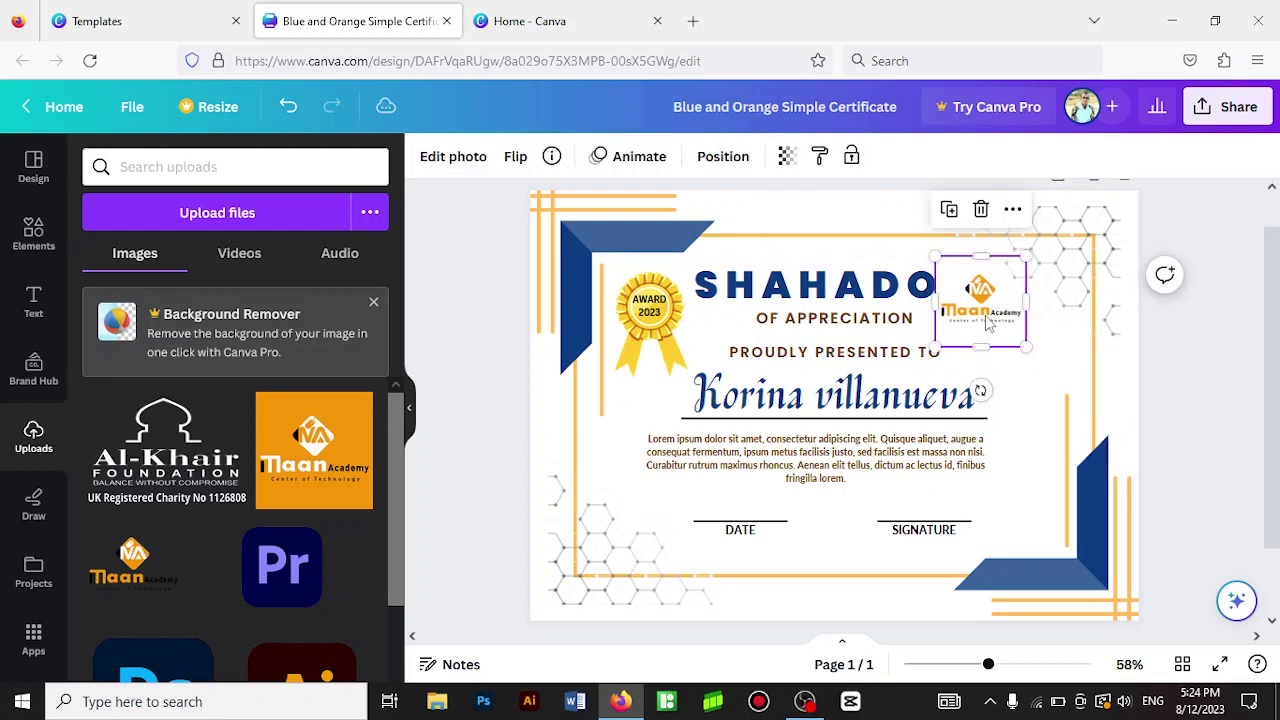
pyautogui.moveTo(983, 303); pyautogui.dragTo(1004, 326)
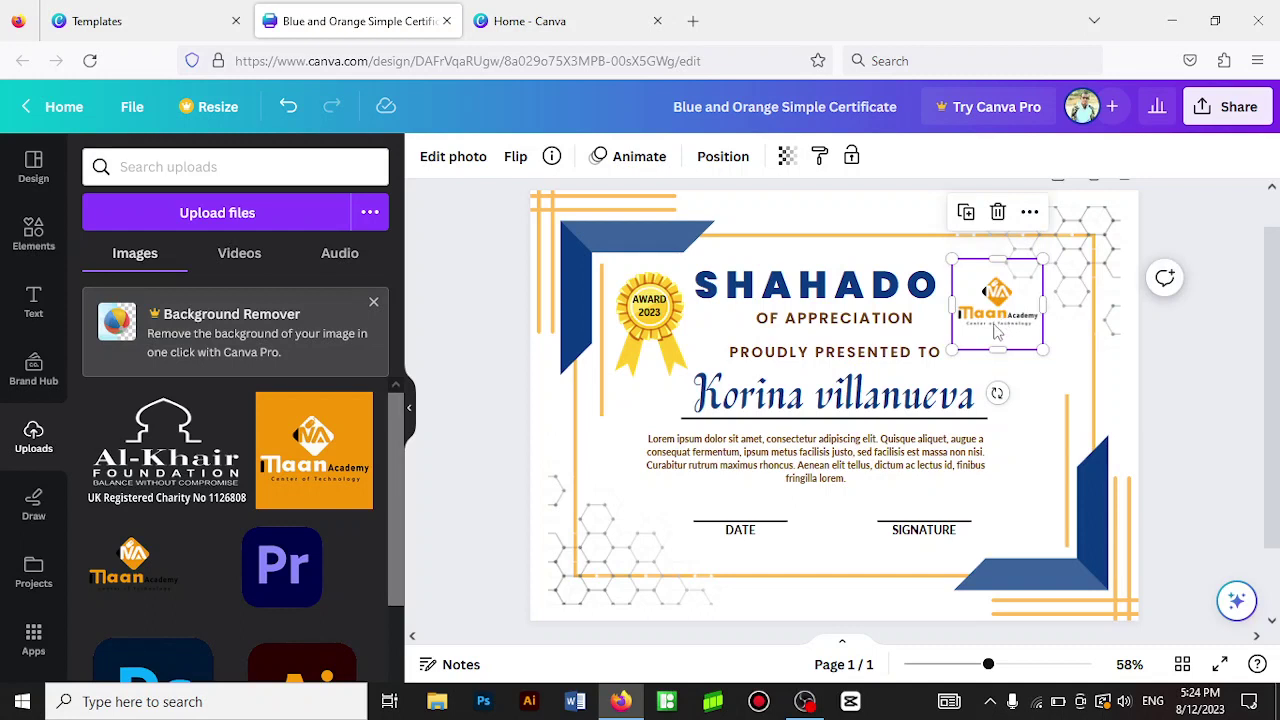
pyautogui.click(812, 405)
# - Replace the placeholder recipient name with the recipient's full name in capitals
pyautogui.doubleClick(812, 402)
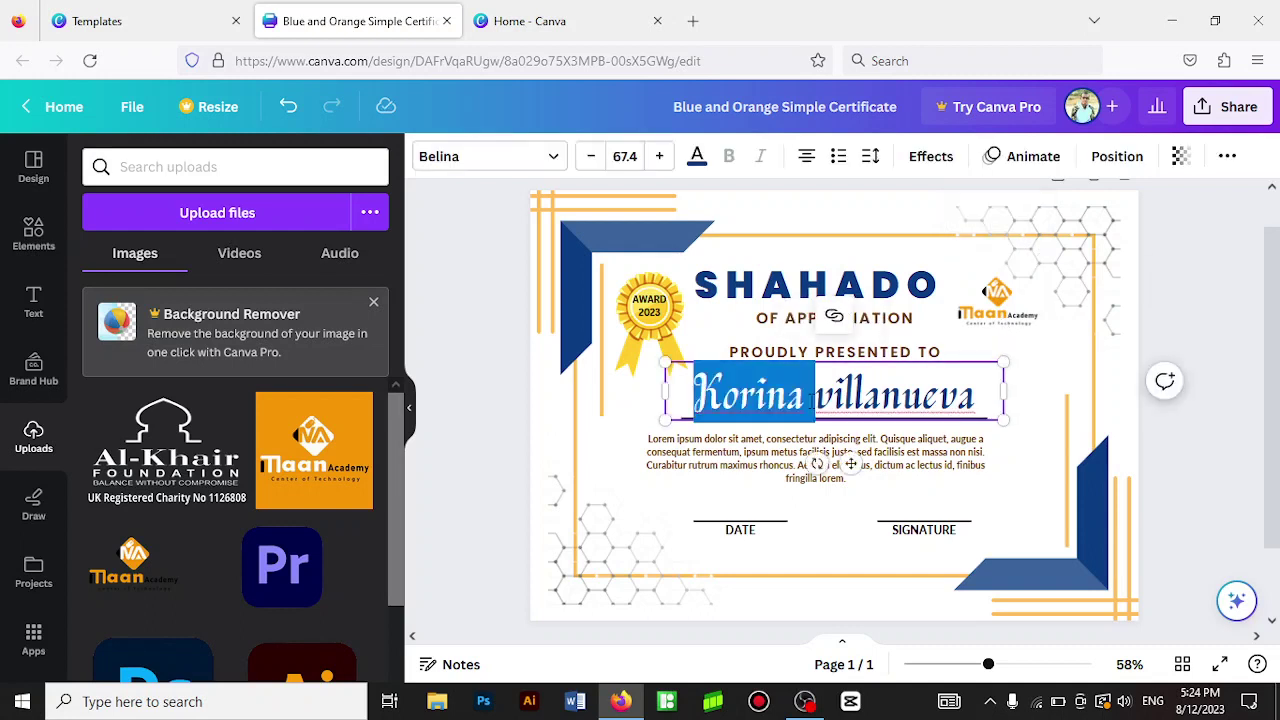
pyautogui.click(812, 402)
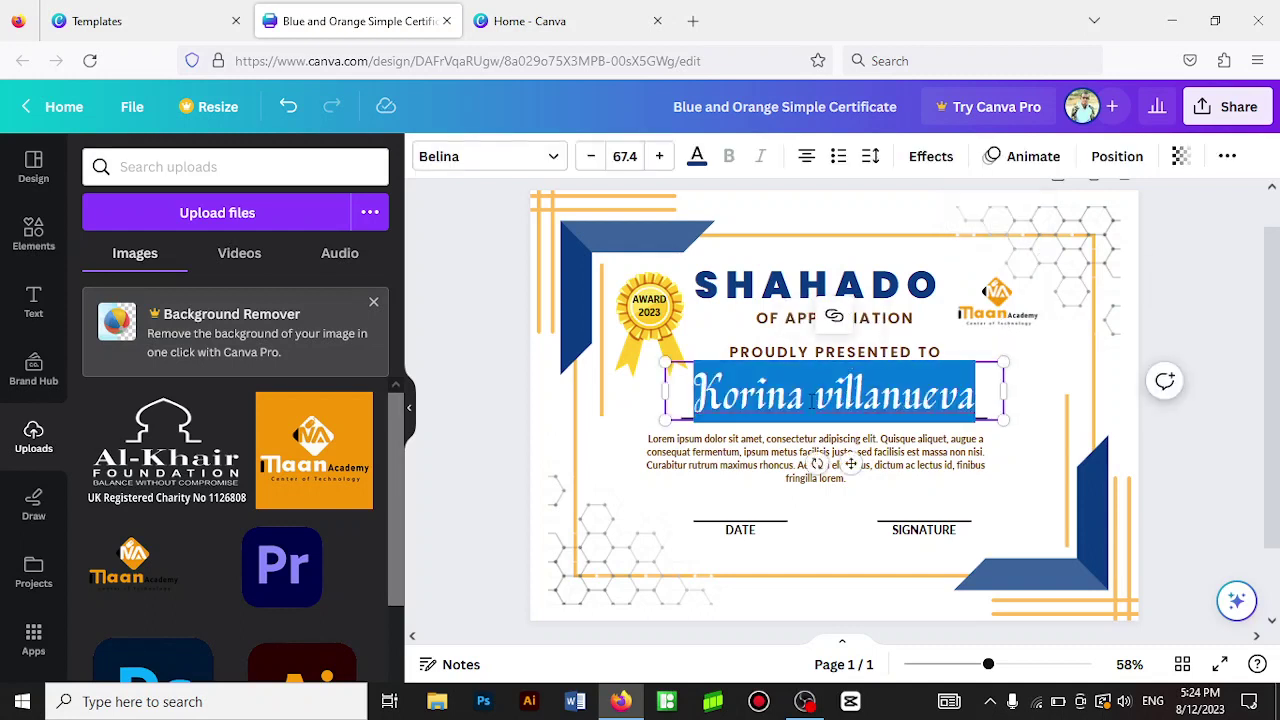
pyautogui.write('KHALID')
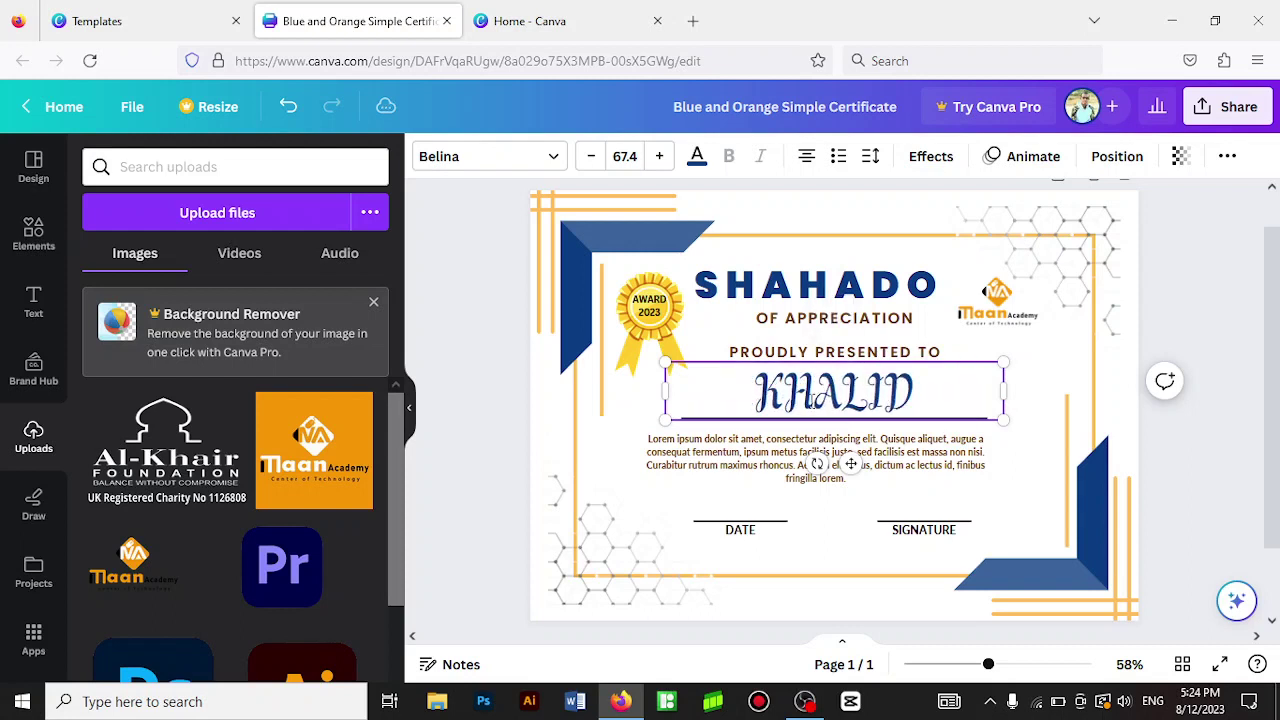
pyautogui.write(' ADAM')
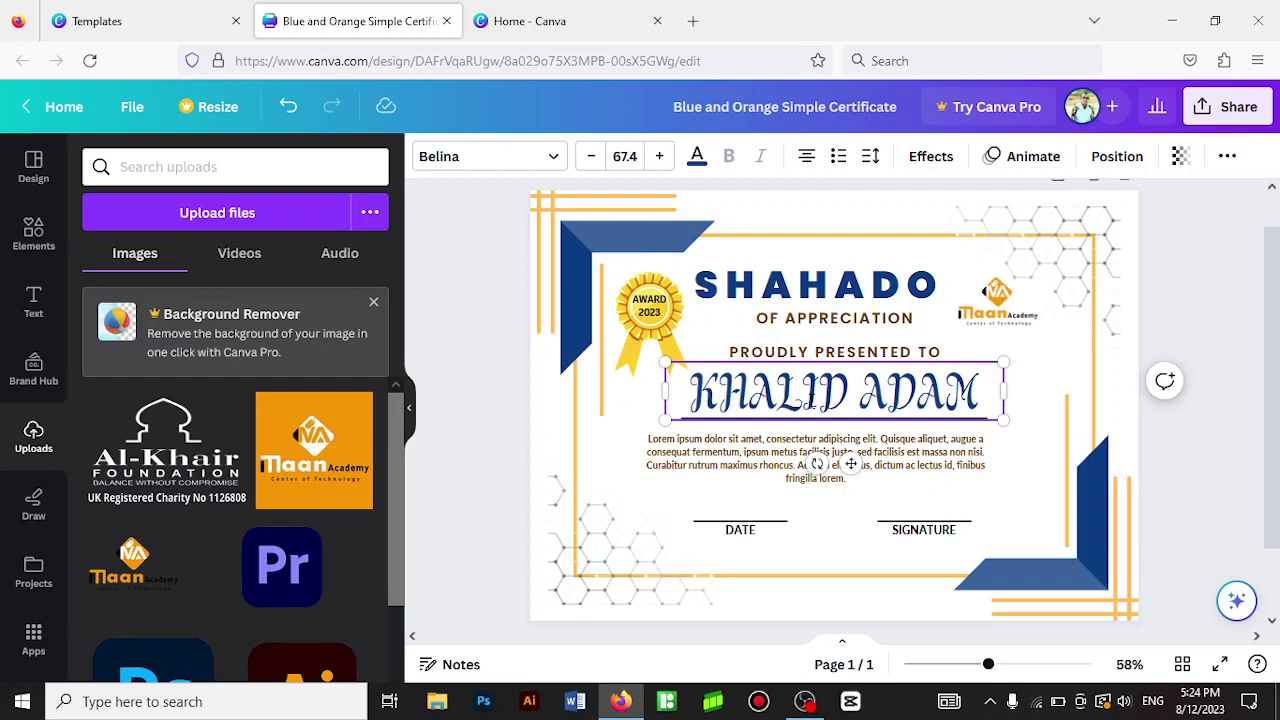
pyautogui.tripleClick(812, 400)
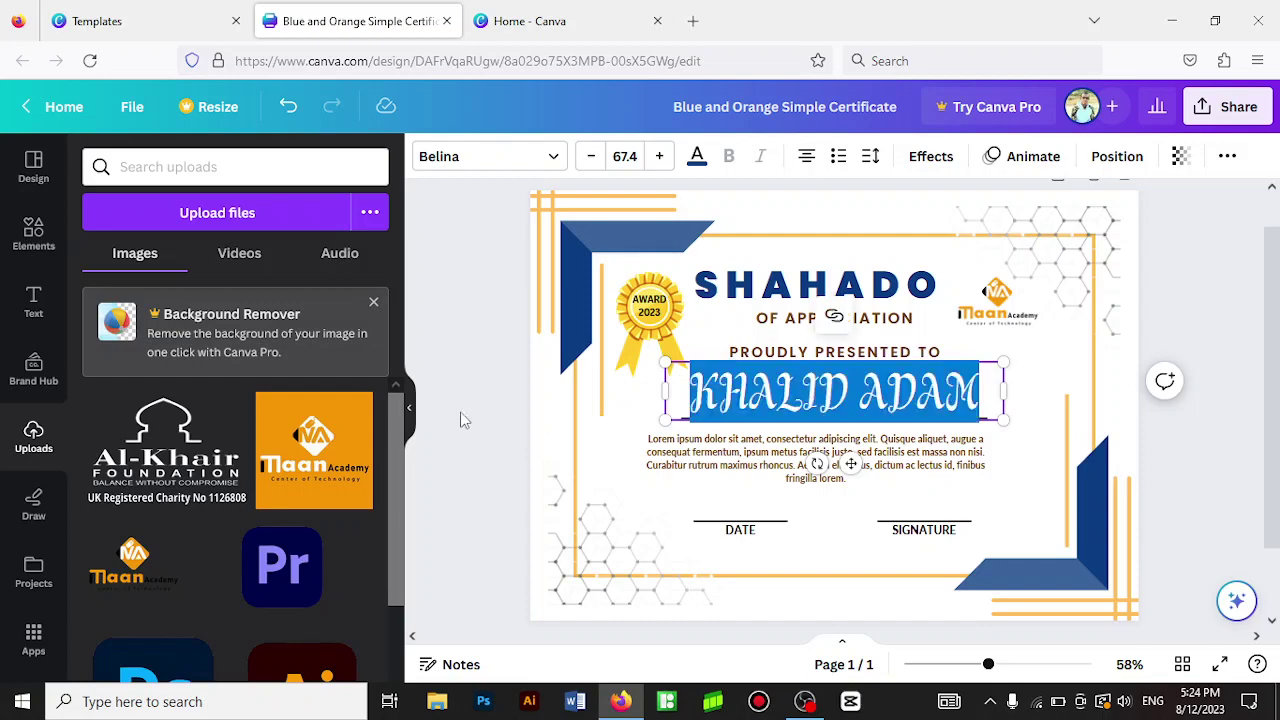
pyautogui.click(33, 300)
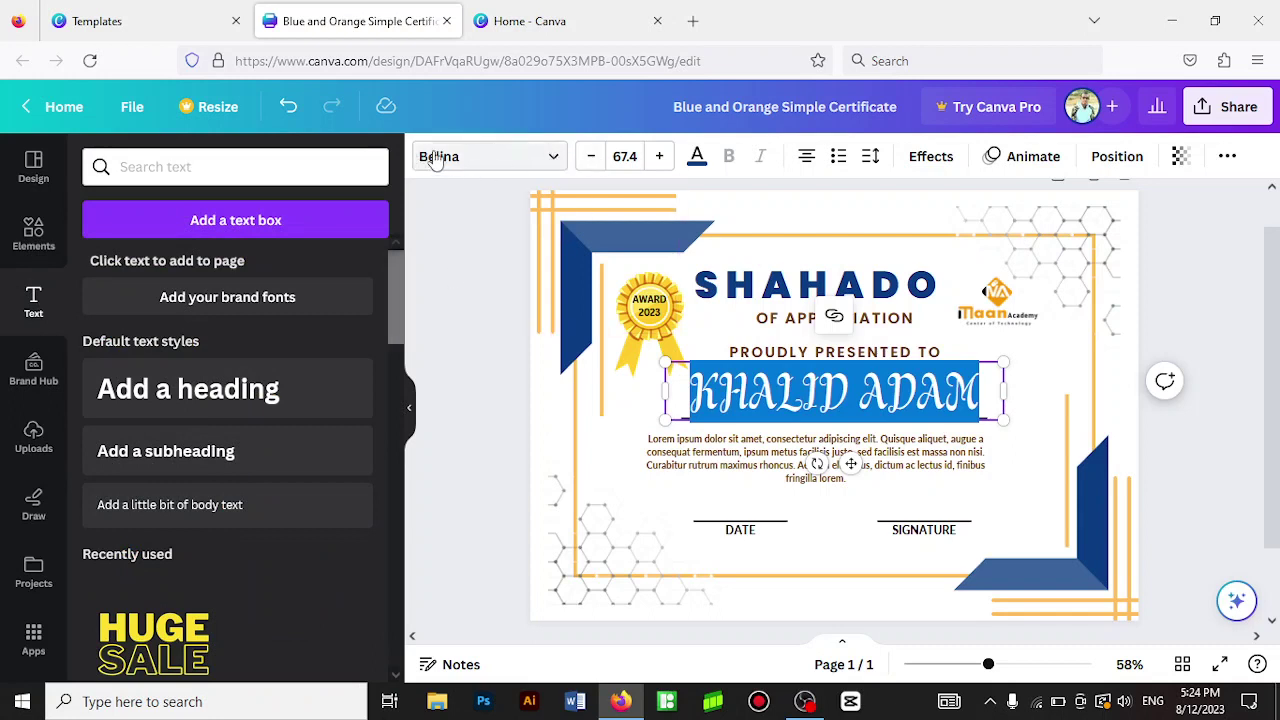
# - Switch the recipient name from Belina to Anton and widen its text box
pyautogui.click(554, 158)
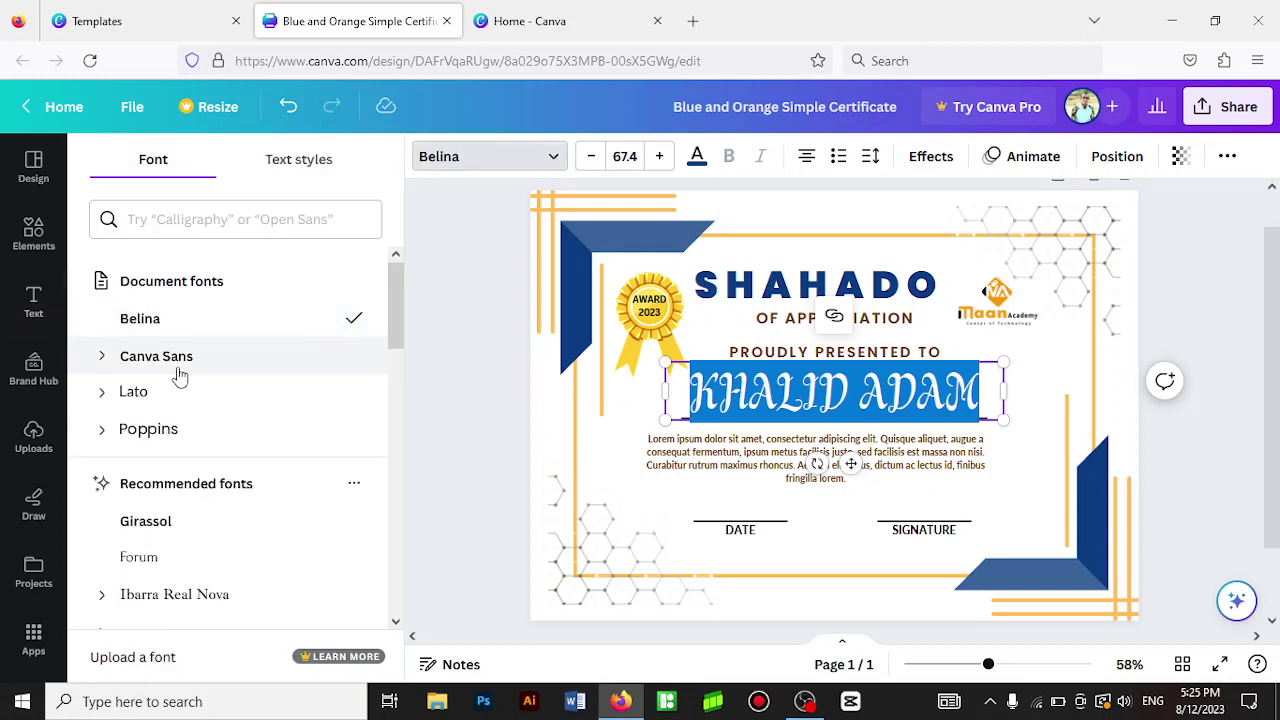
pyautogui.moveTo(396, 316); pyautogui.dragTo(417, 490)
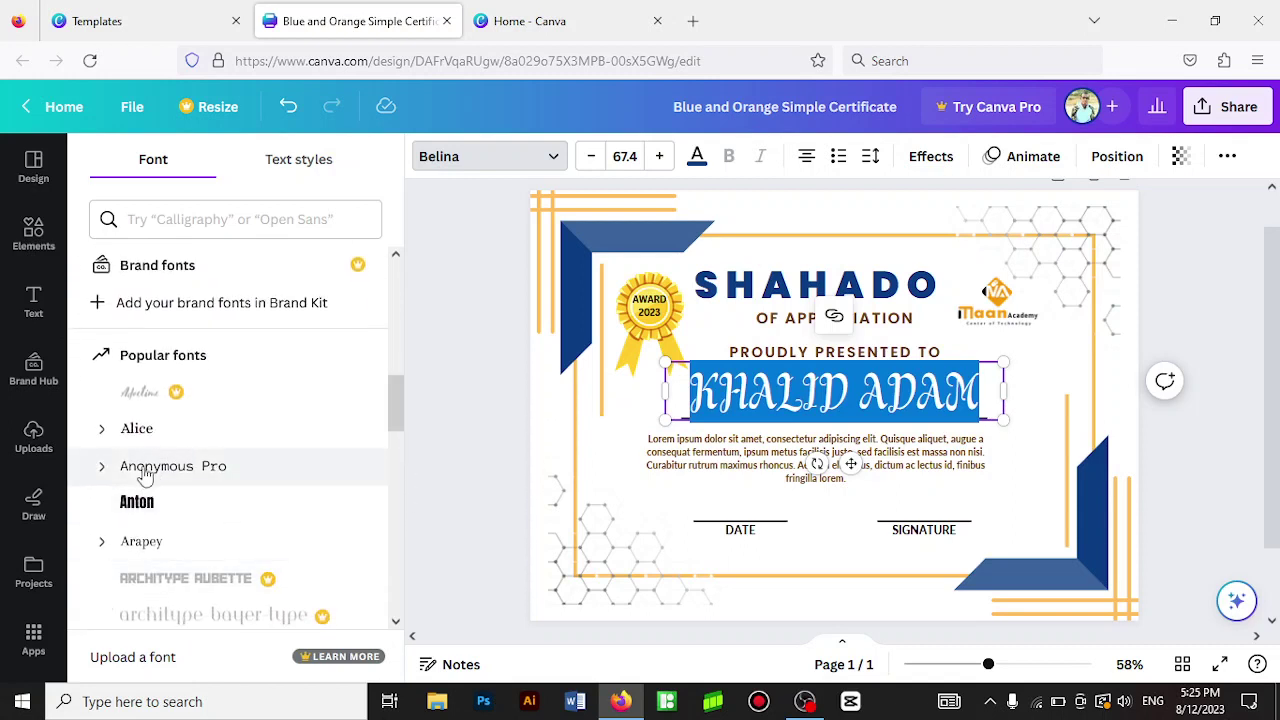
pyautogui.click(145, 505)
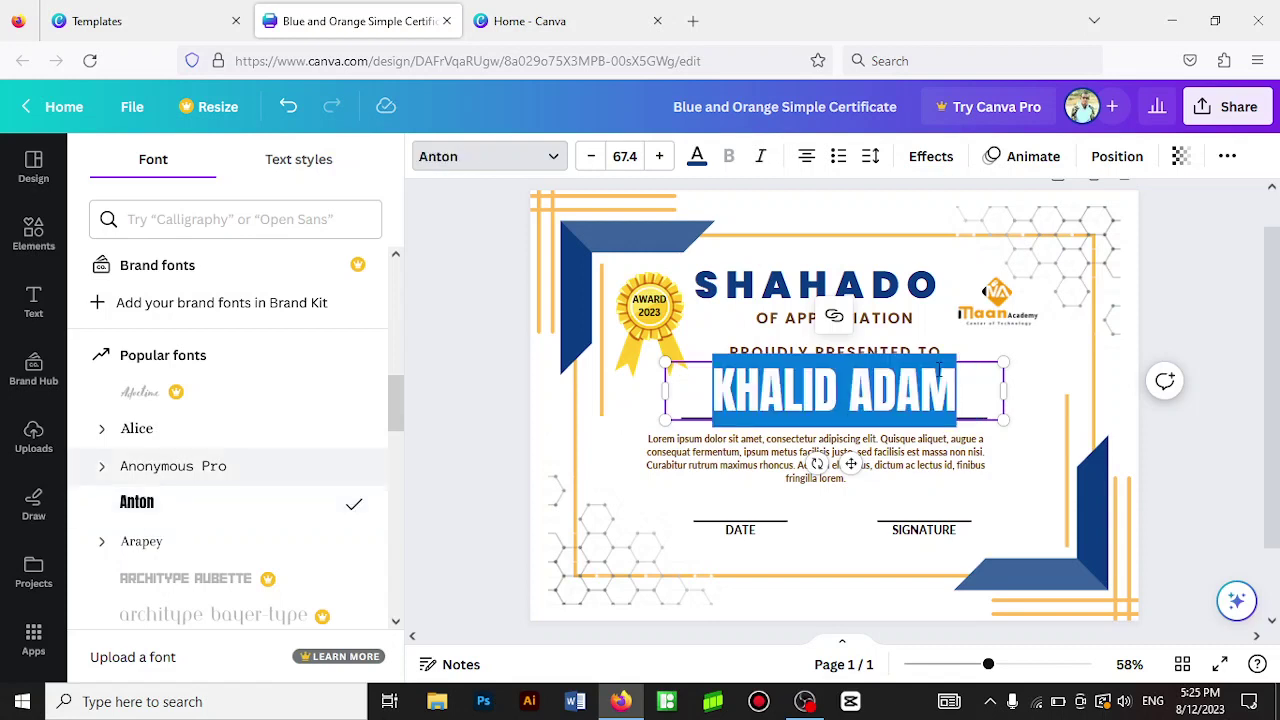
pyautogui.moveTo(1004, 390); pyautogui.dragTo(1021, 389)
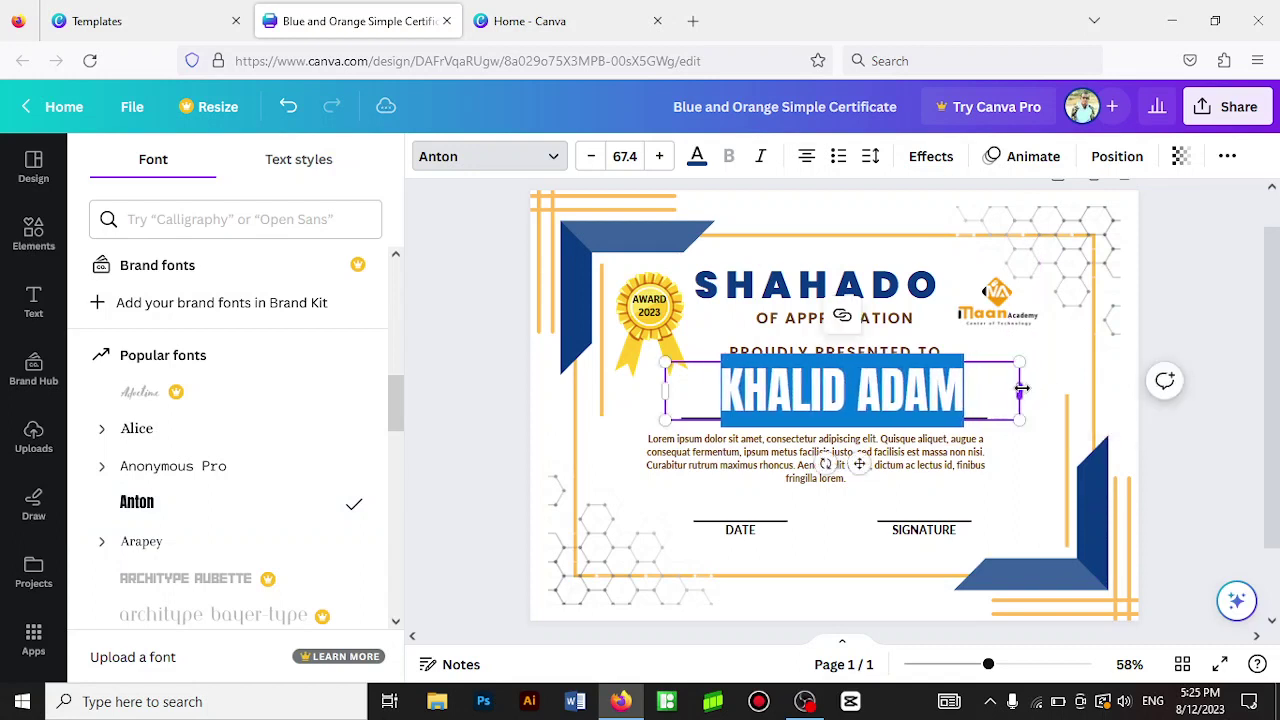
pyautogui.doubleClick(776, 462)
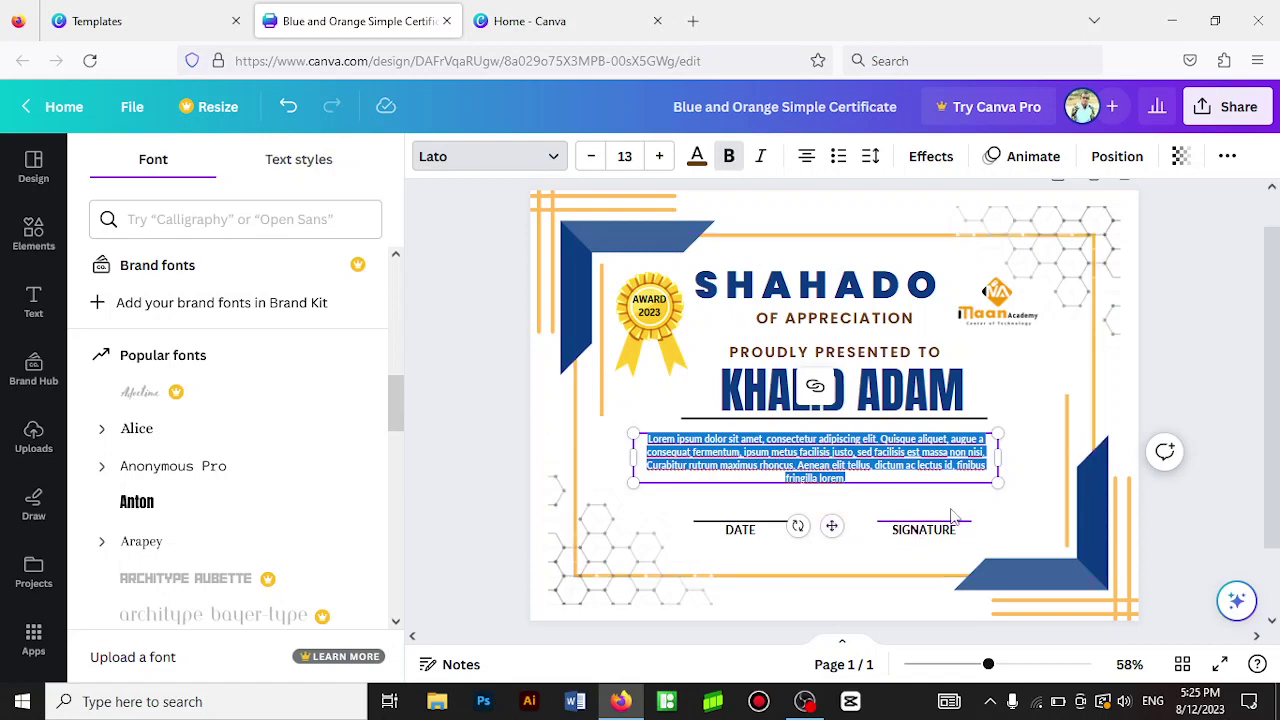
pyautogui.doubleClick(858, 392)
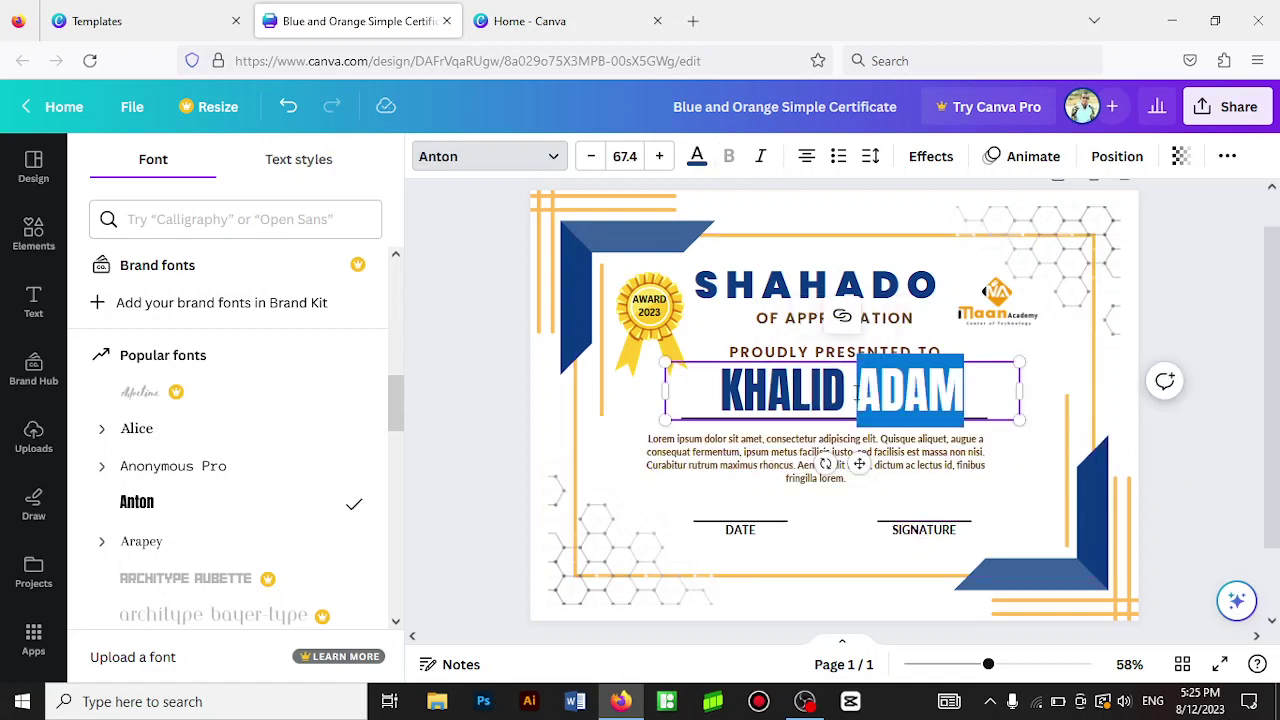
pyautogui.hotkey('ctrl', 'a')
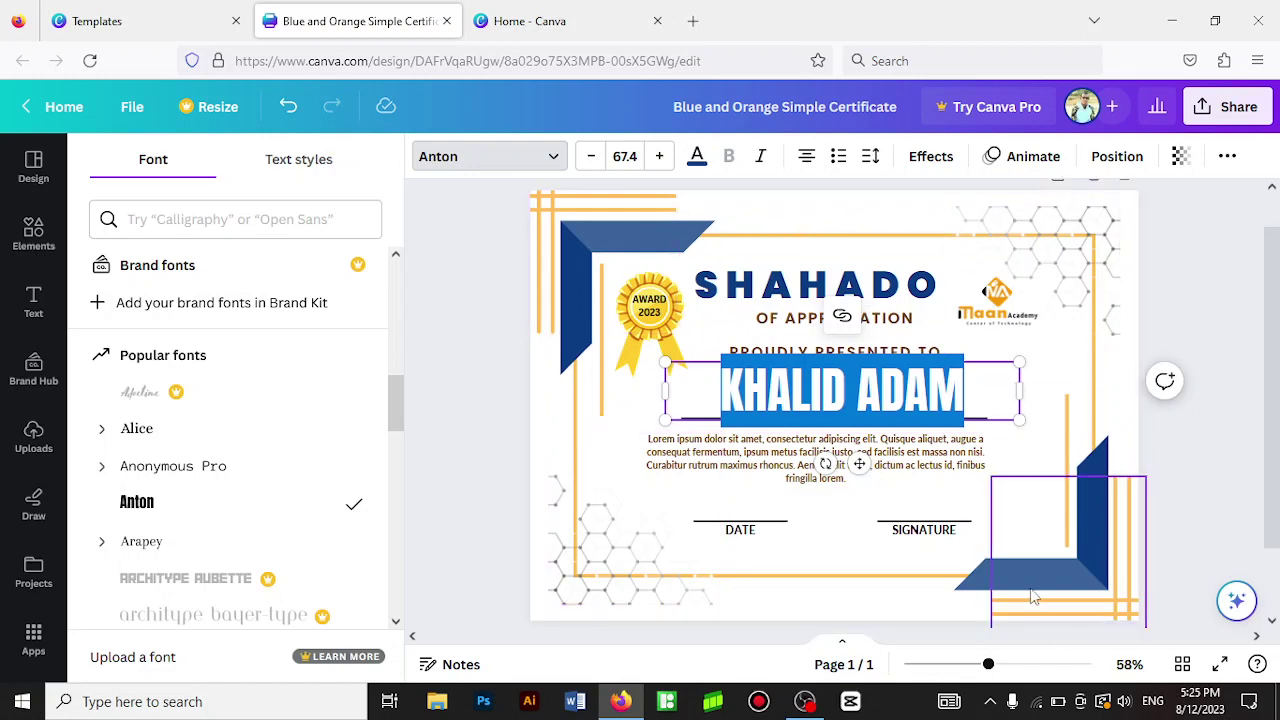
# - Recolour the recipient name orange #F59705 from the logo's photo colours
pyautogui.click(697, 160)
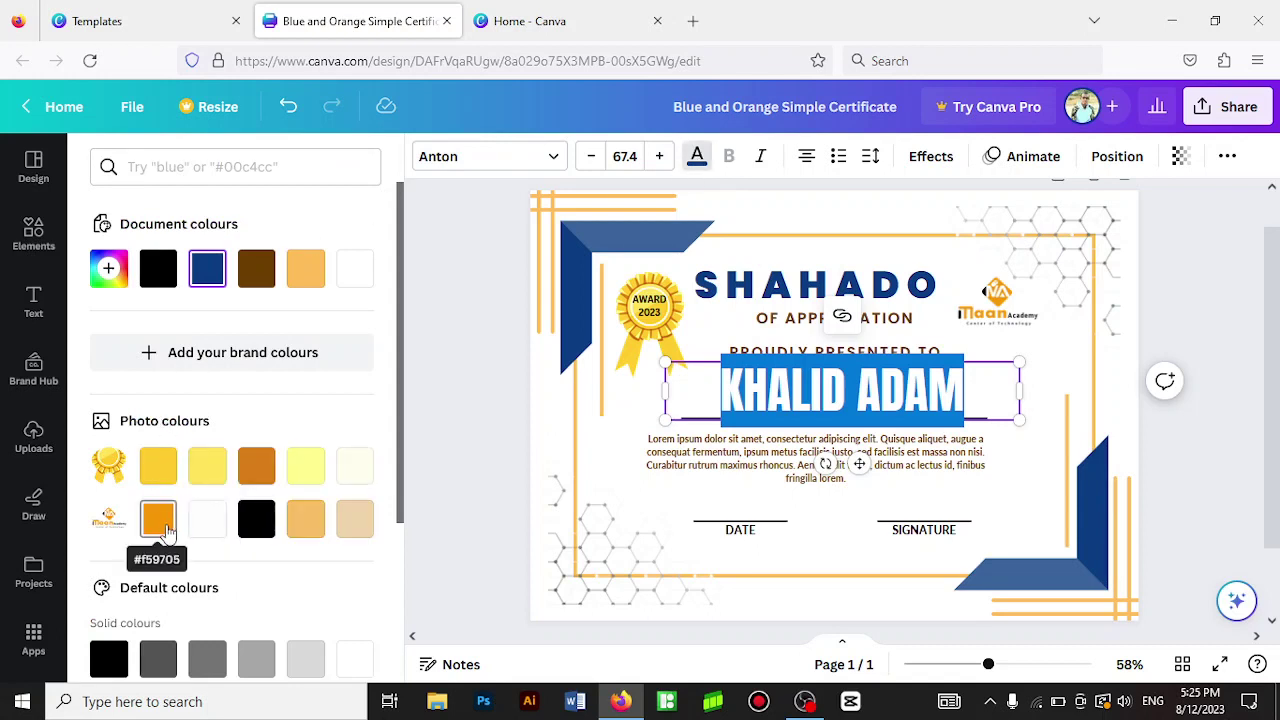
pyautogui.click(166, 530)
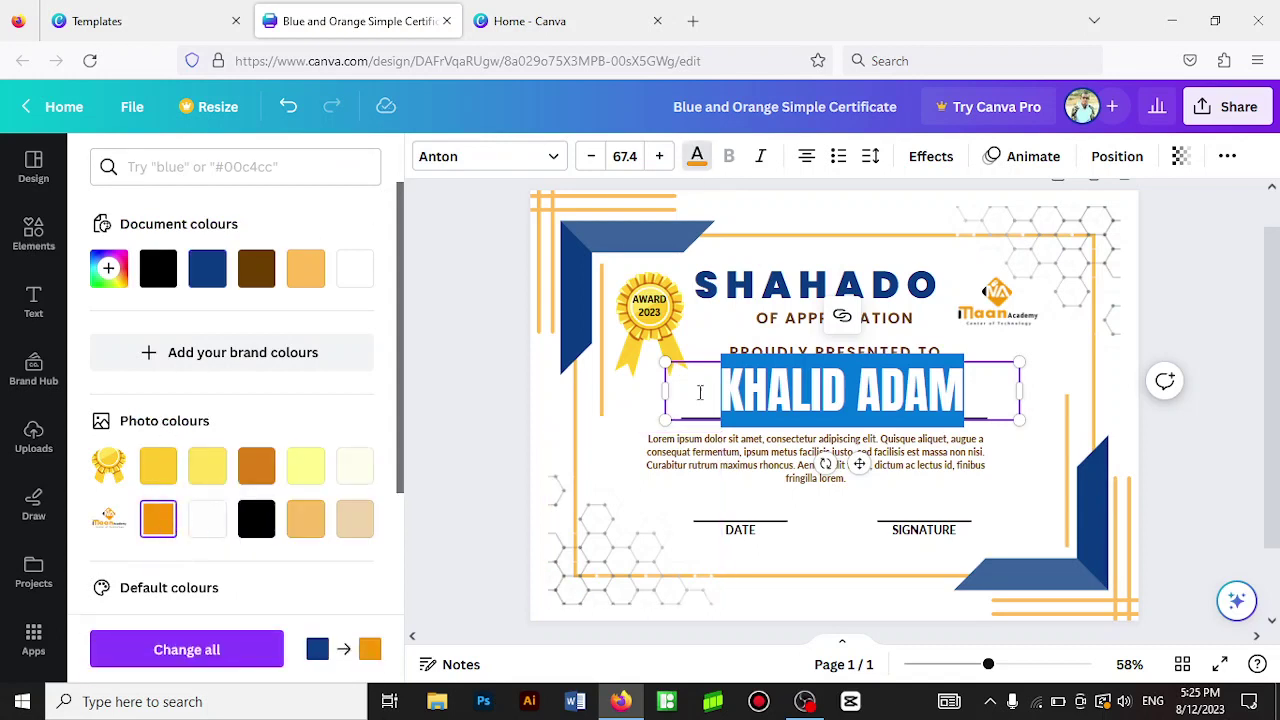
pyautogui.click(1018, 469)
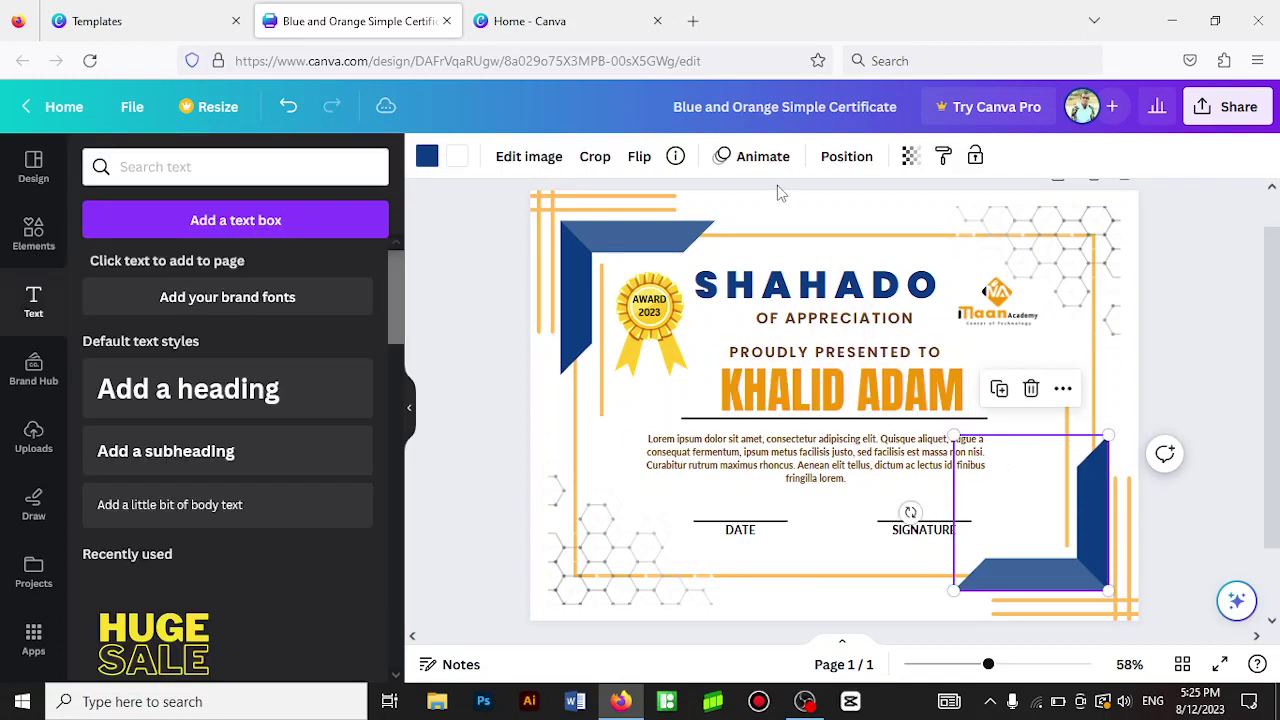
# - Give the SHAHADO heading a custom bright red colour, #D10505
pyautogui.click(797, 285)
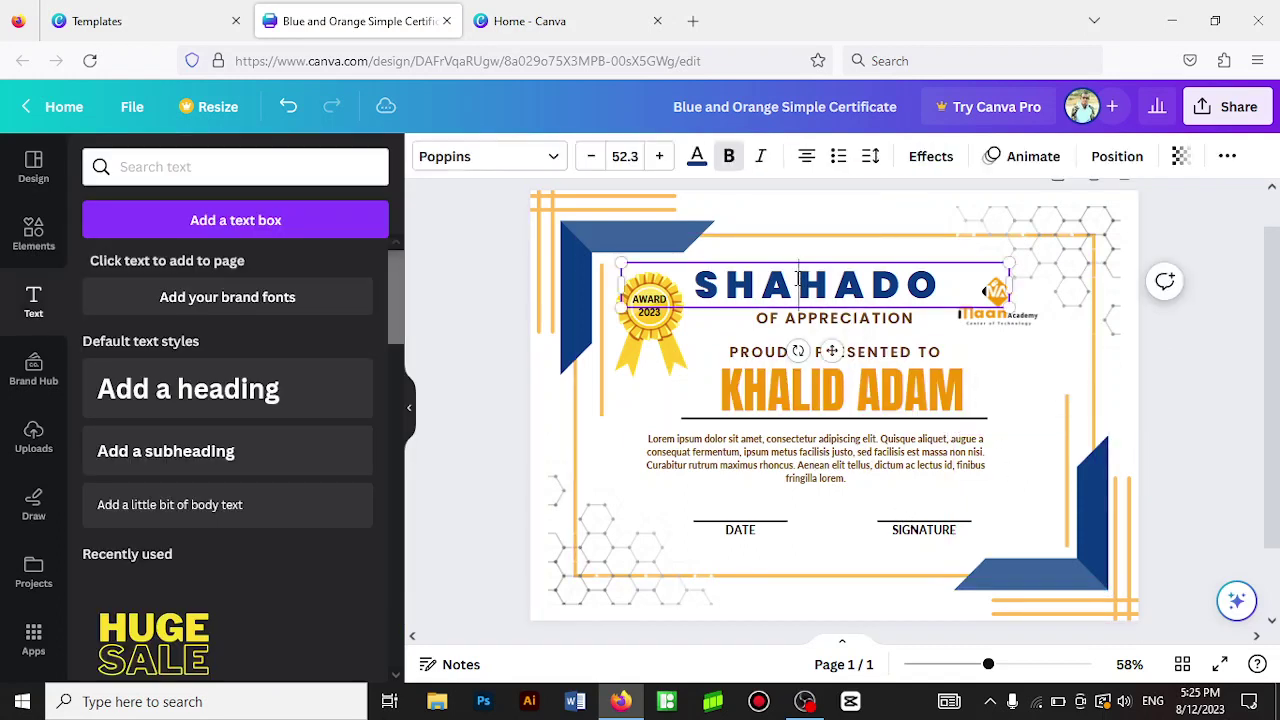
pyautogui.click(697, 156)
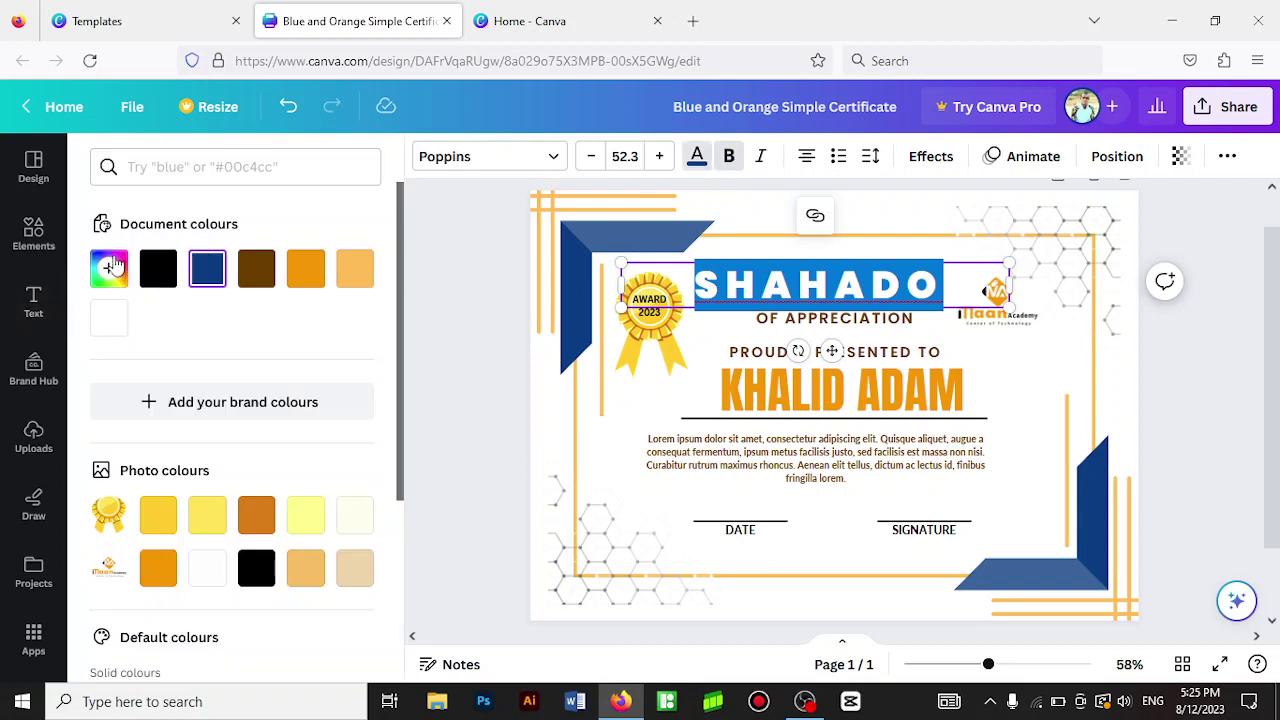
pyautogui.click(108, 268)
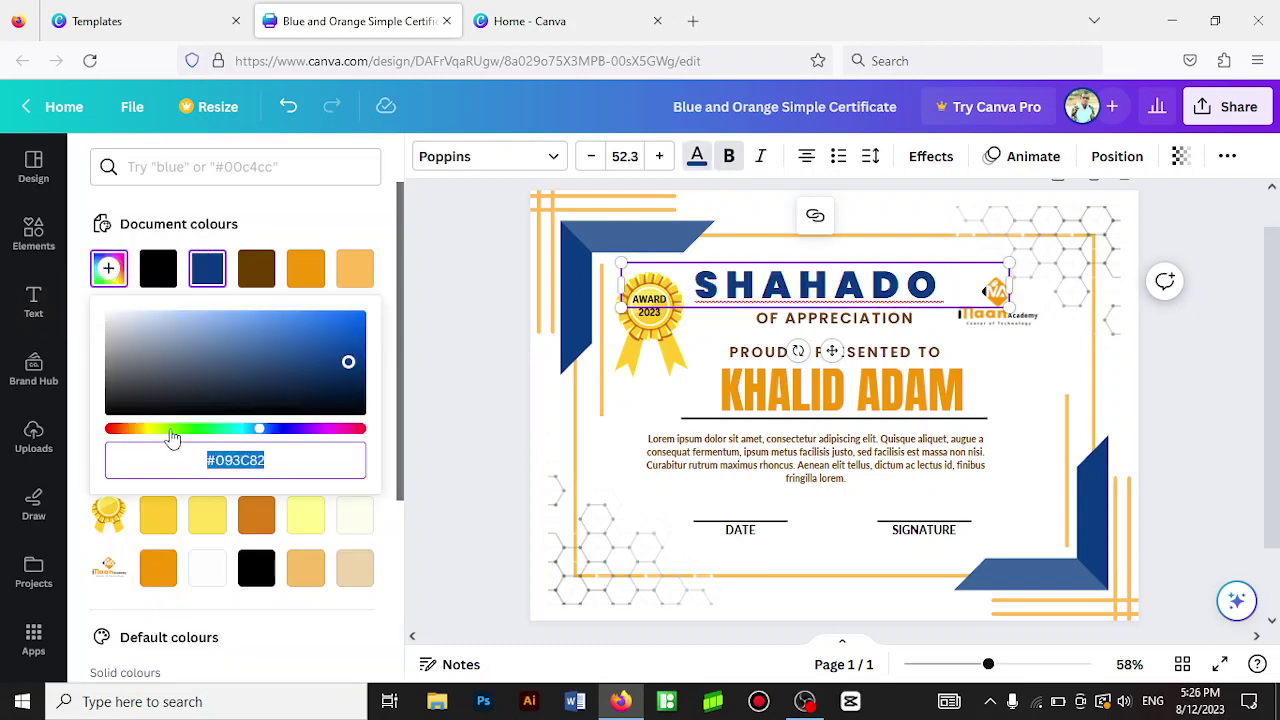
pyautogui.moveTo(172, 437); pyautogui.dragTo(110, 432)
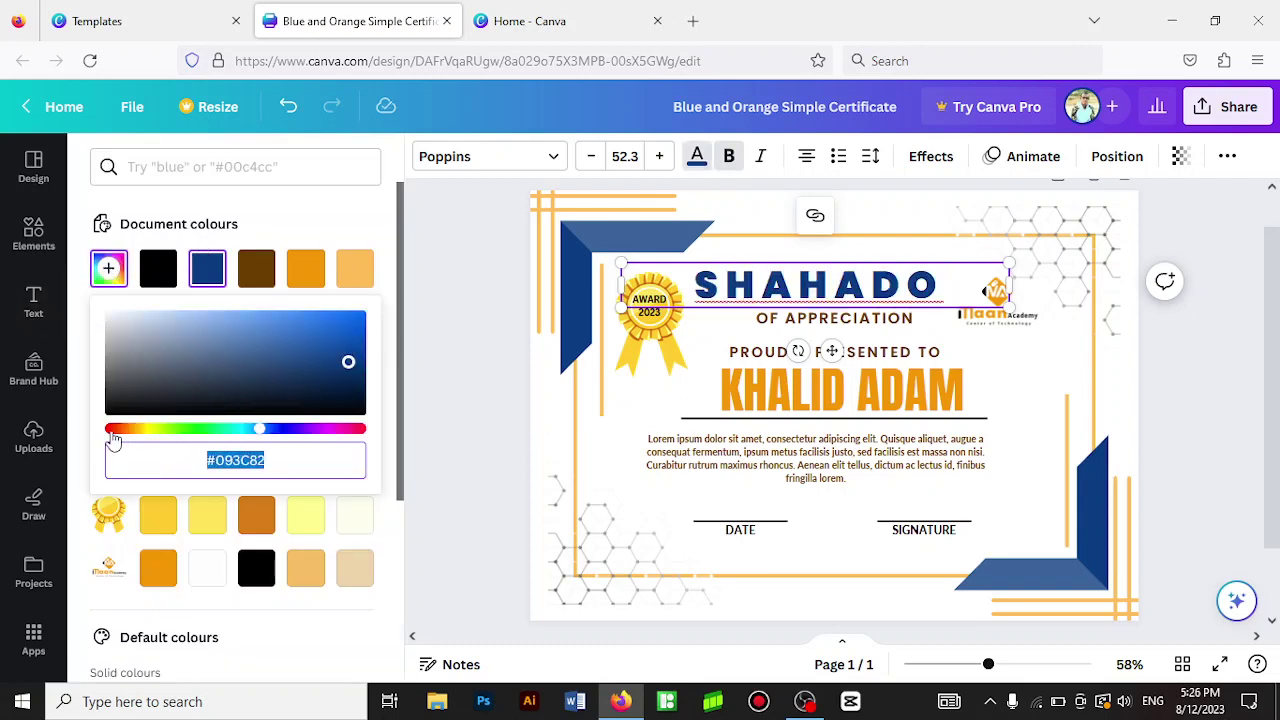
pyautogui.click(360, 329)
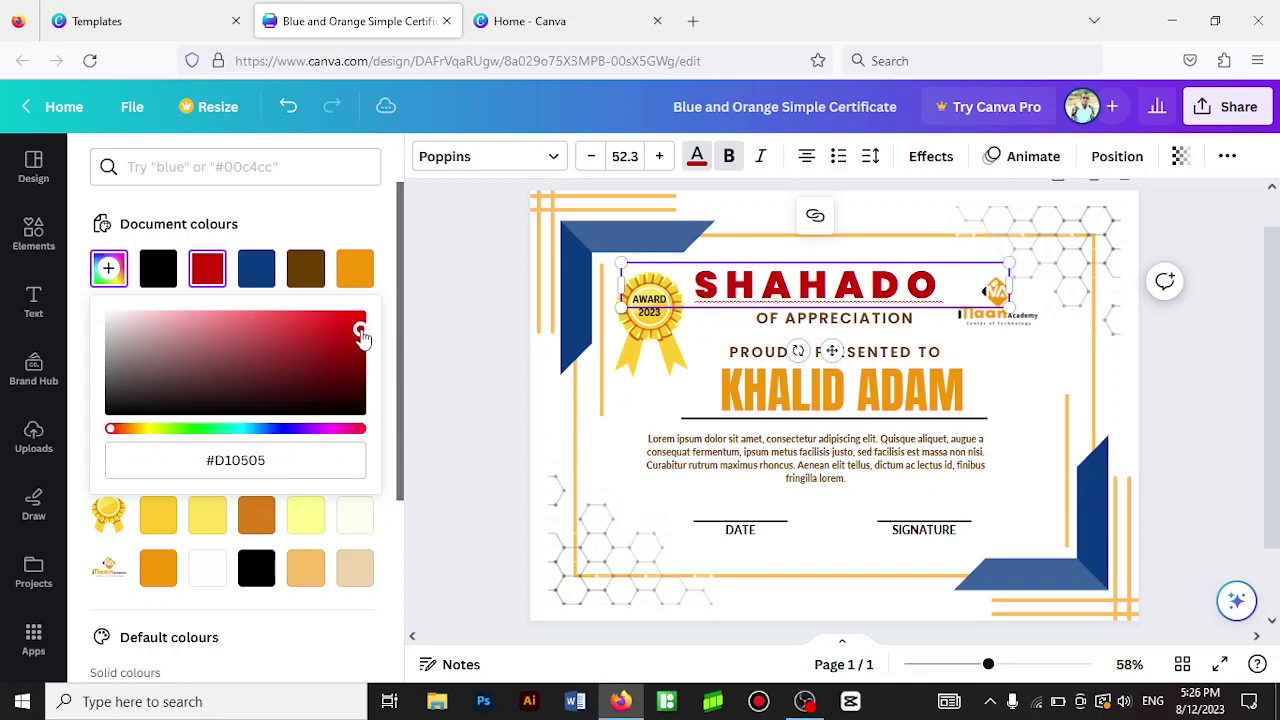
pyautogui.click(1035, 493)
pyautogui.click(1172, 404)
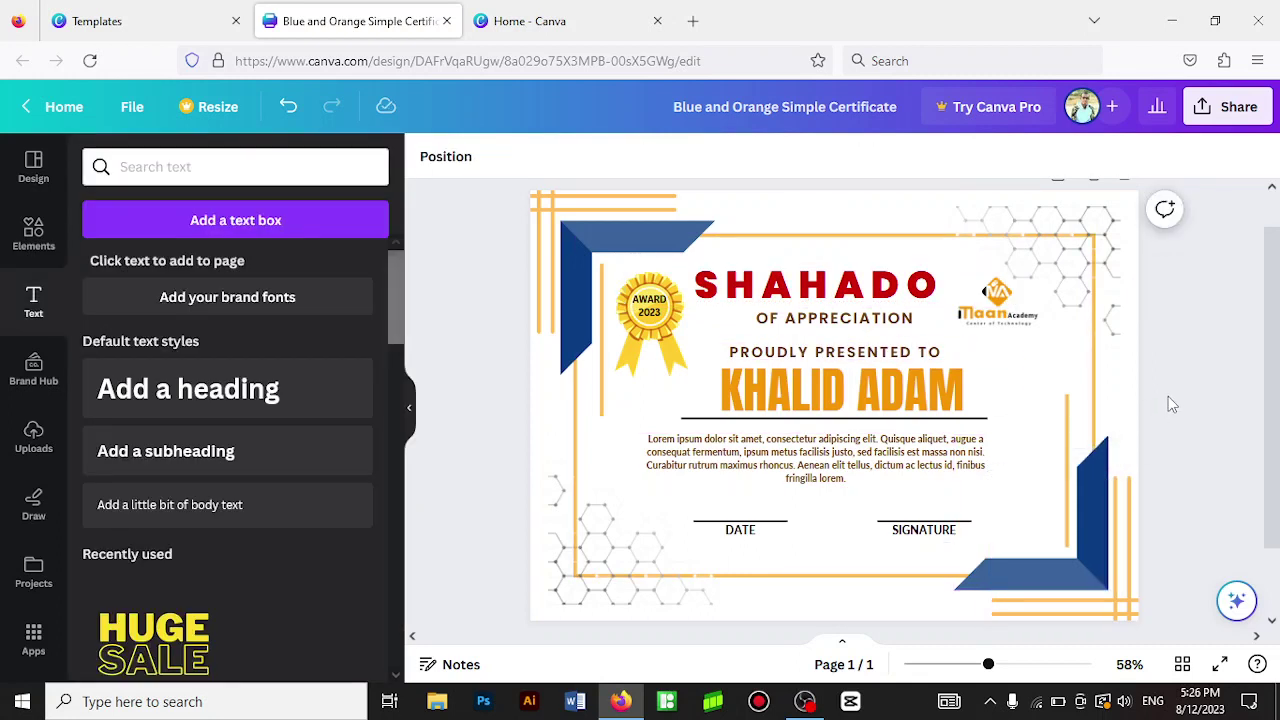